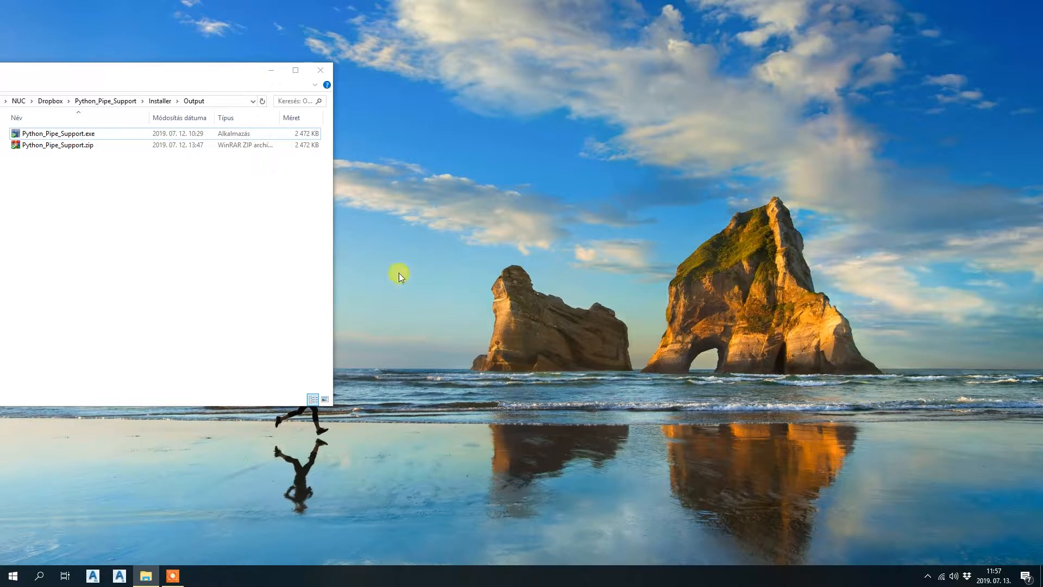
Run Python_Pipe_Support.exe and install Python Pipe Support into the default Program Files (x86) folder, completing the setup wizard.
double_click(89, 134)
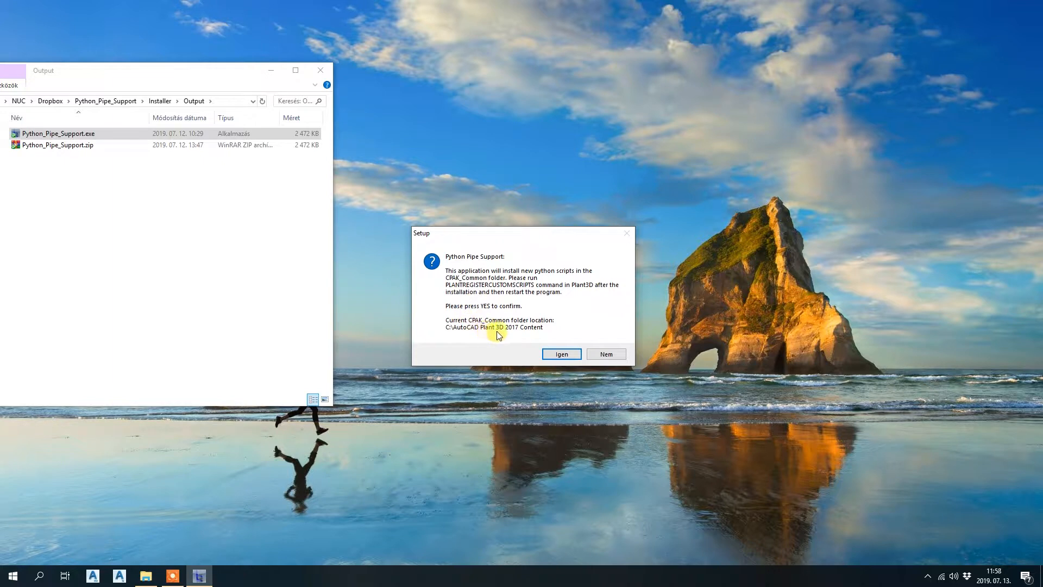
click(81, 136)
click(557, 356)
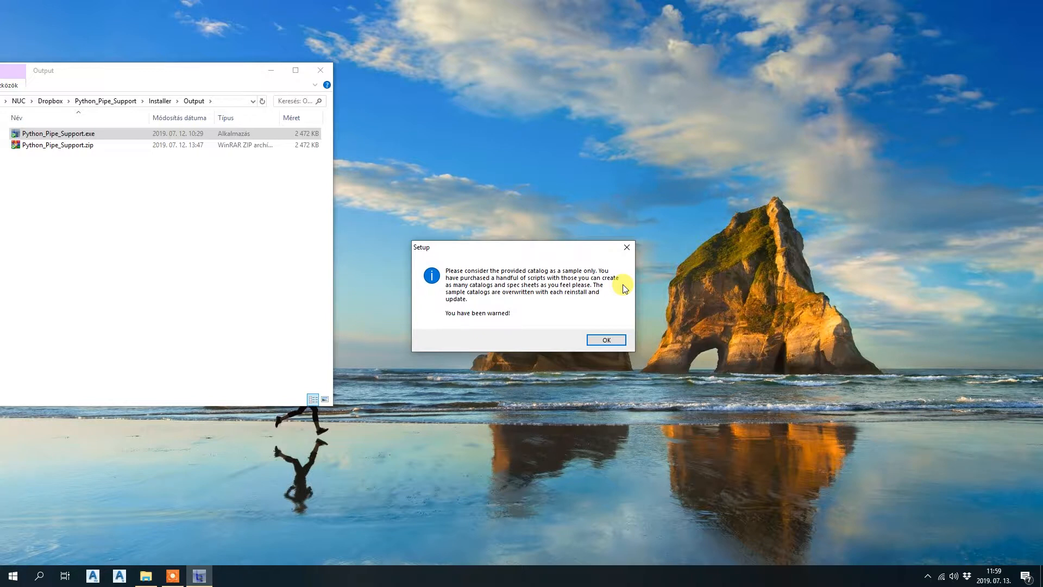
click(598, 340)
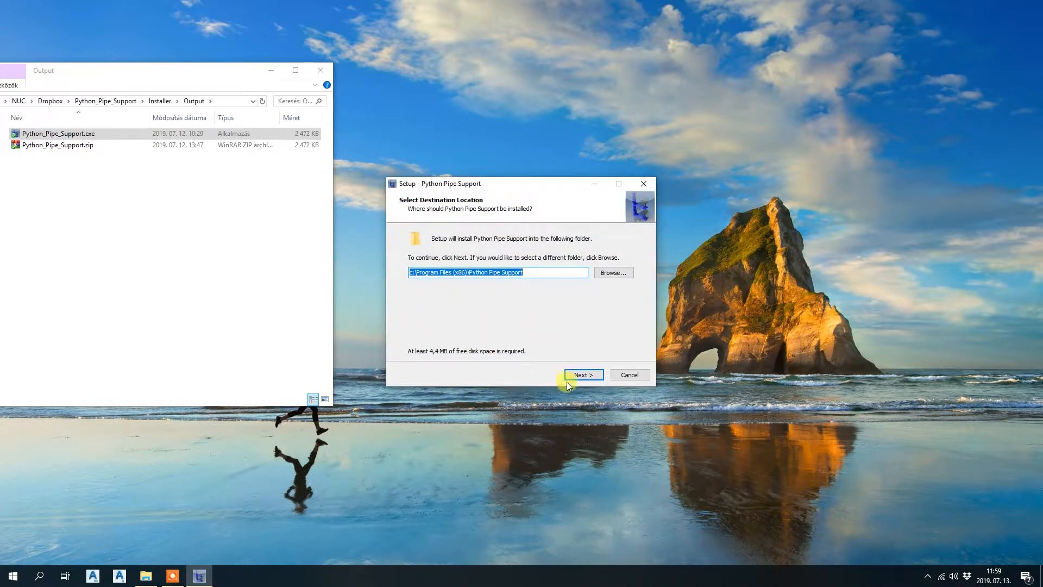
click(585, 373)
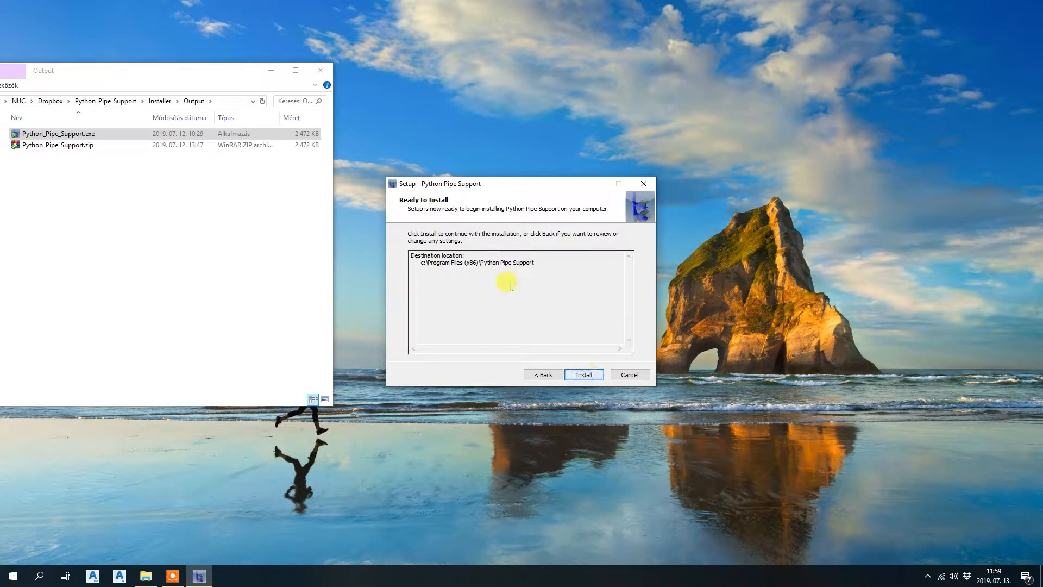
click(585, 374)
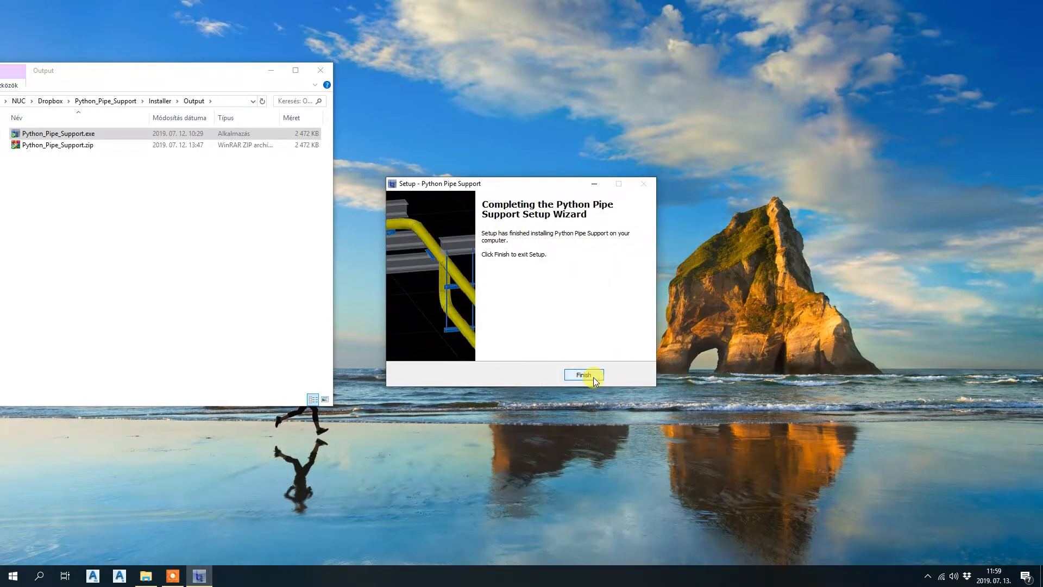
click(594, 378)
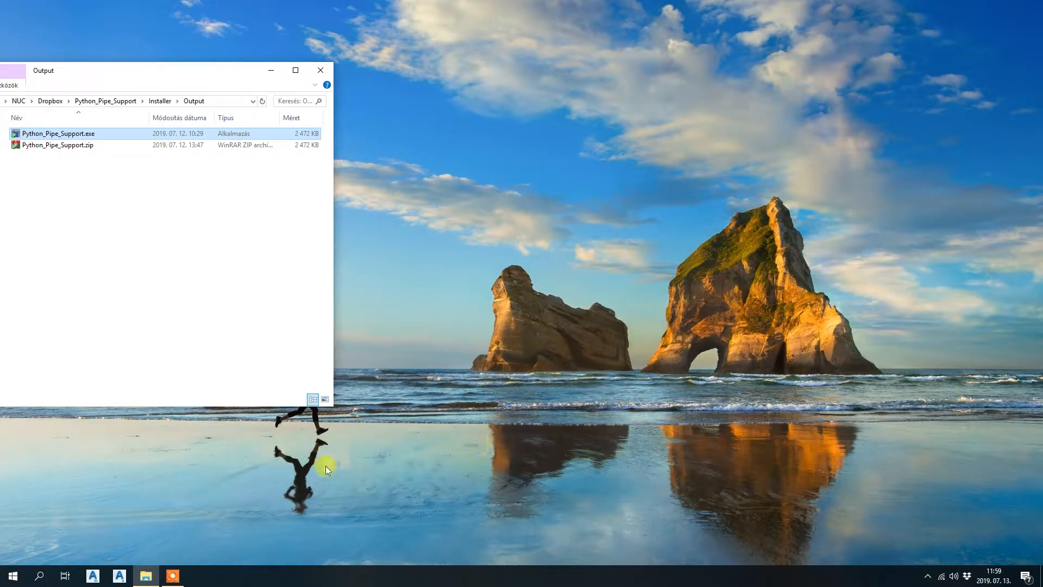
Start AutoCAD Plant 3D 2017, run PLANTREGISTERCUSTOMSCRIPTS, and close the program.
click(93, 575)
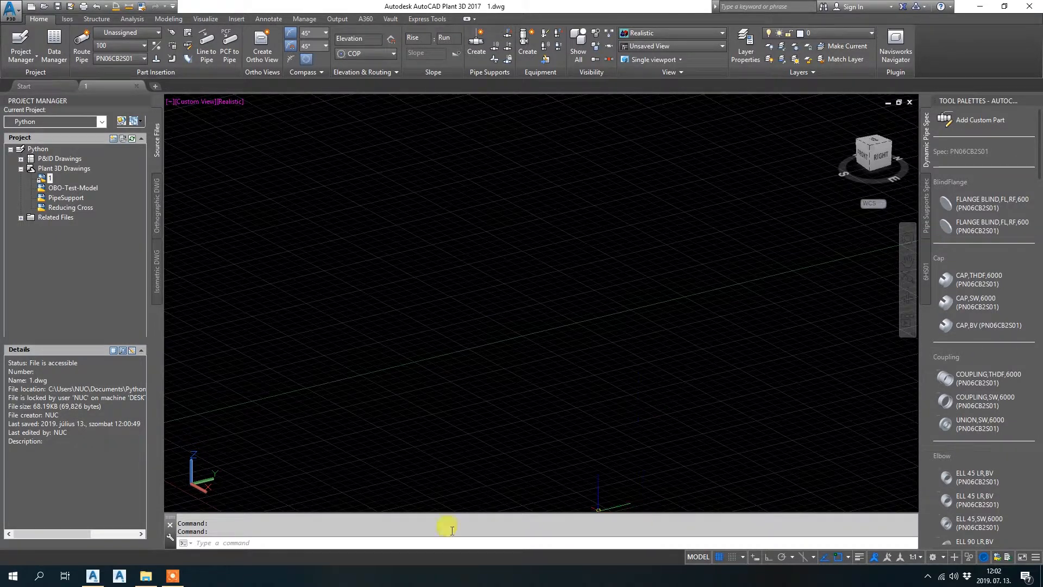
click(252, 542)
text(PLANT)
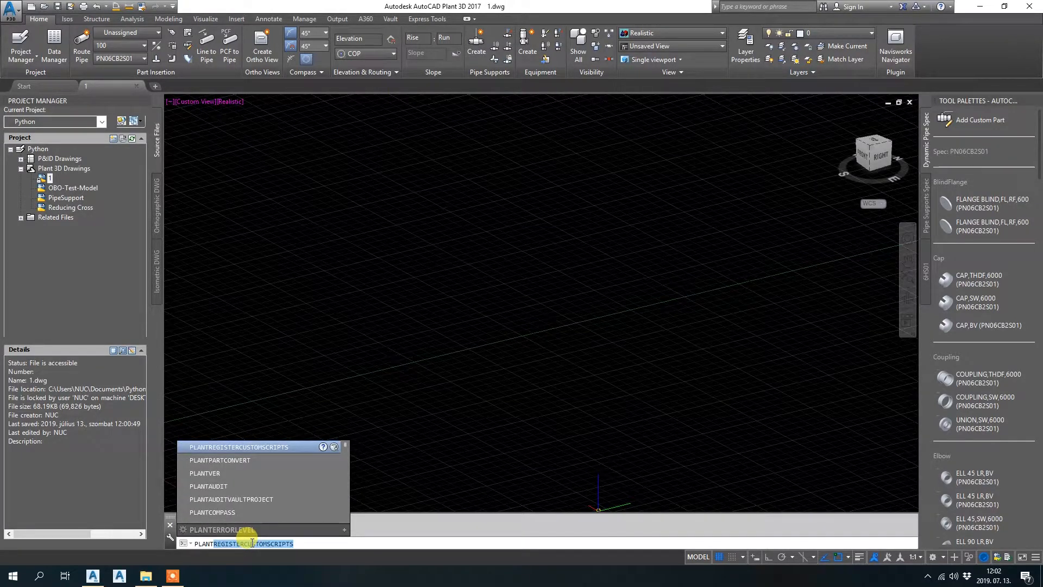
key(Return)
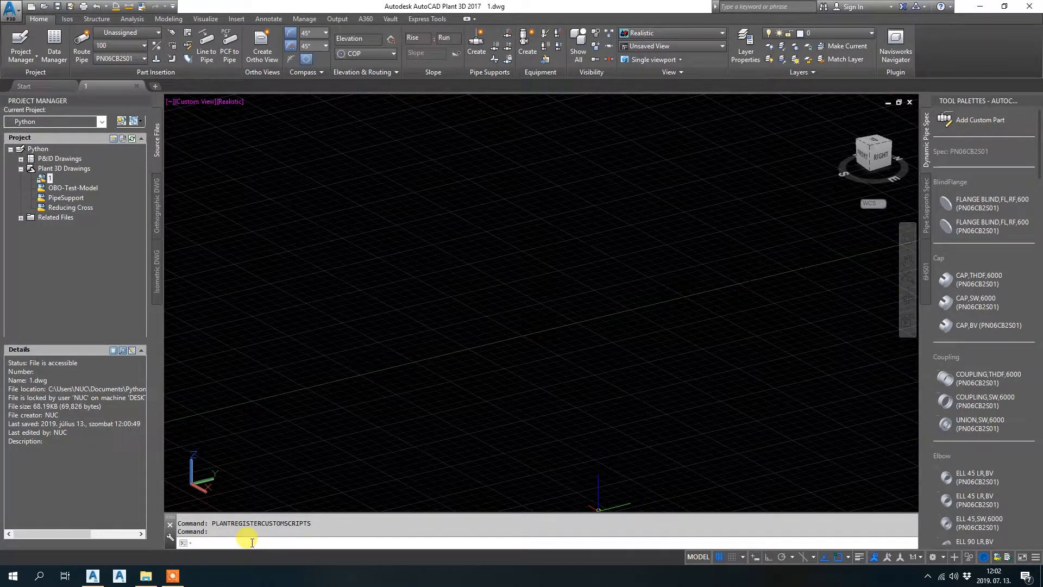
click(1034, 5)
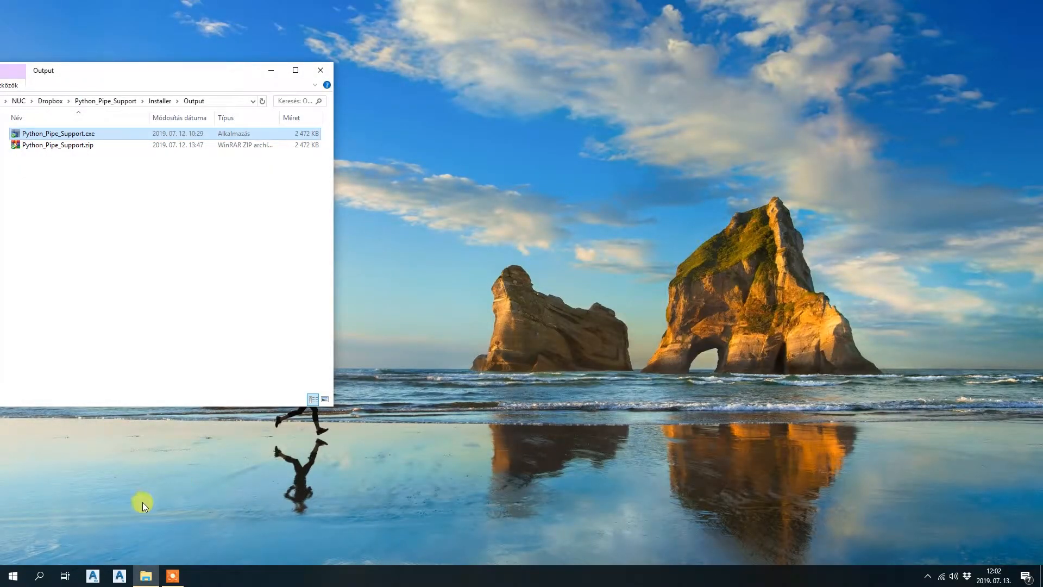
Start AutoCAD Plant 3D Spec Editor 2017 and dismiss its welcome window.
click(120, 576)
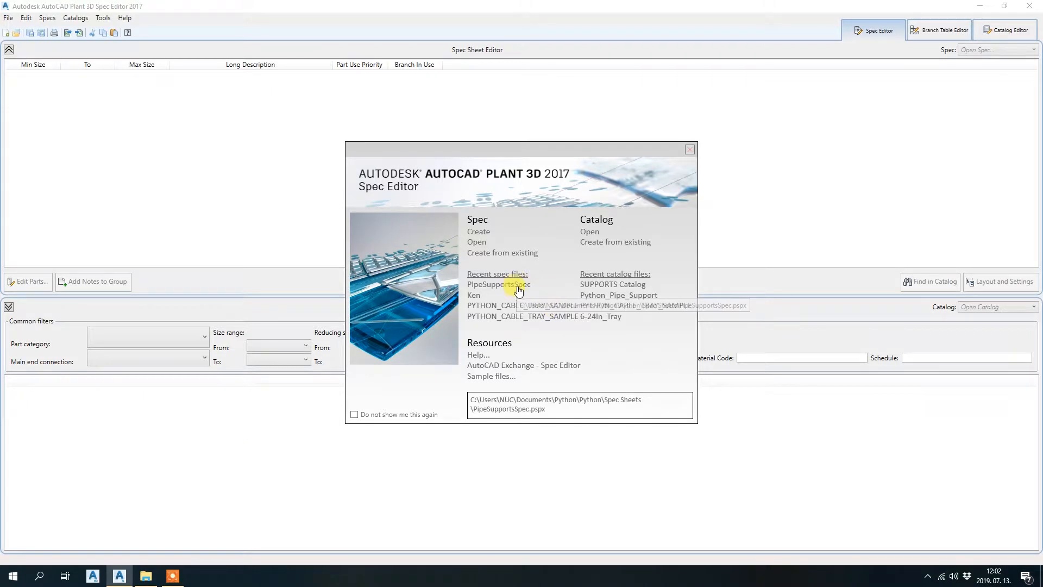
click(689, 156)
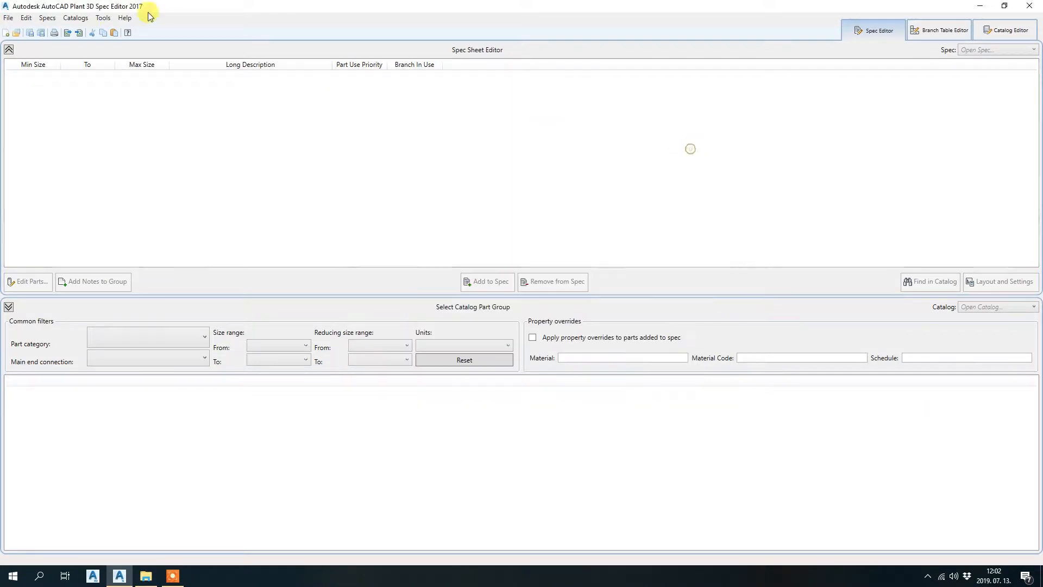
Open the spec file PipeSupportsSpec.pspx from the project's Python\Python\Spec Sheets folder in Documents.
click(15, 32)
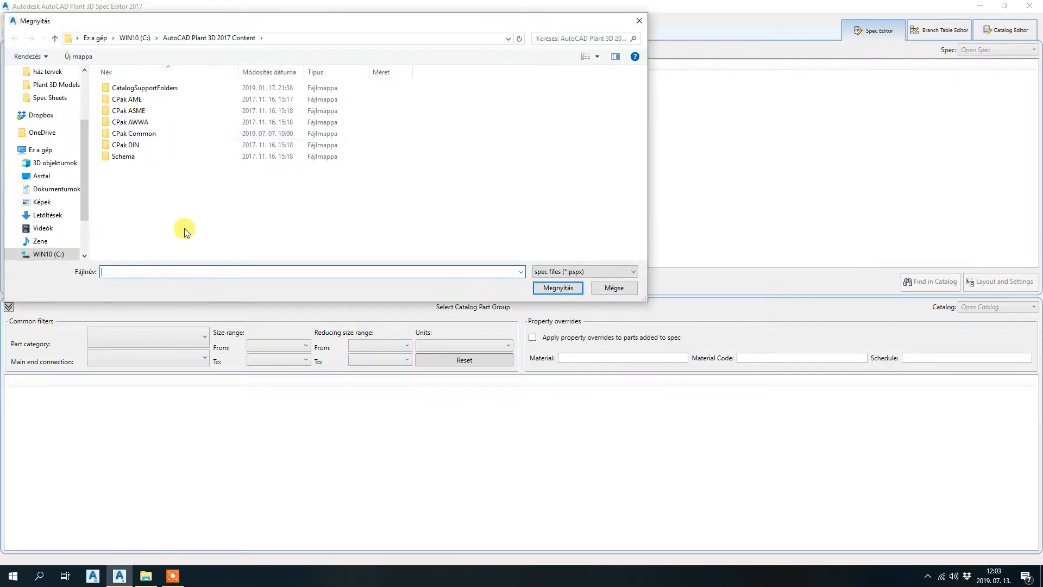
drag(82, 151, 94, 171)
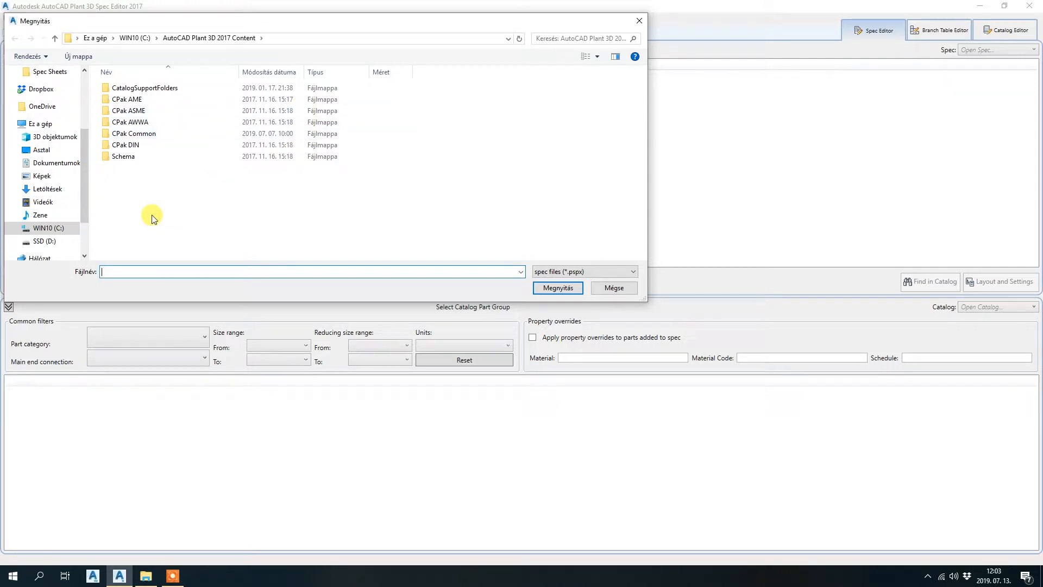
click(130, 38)
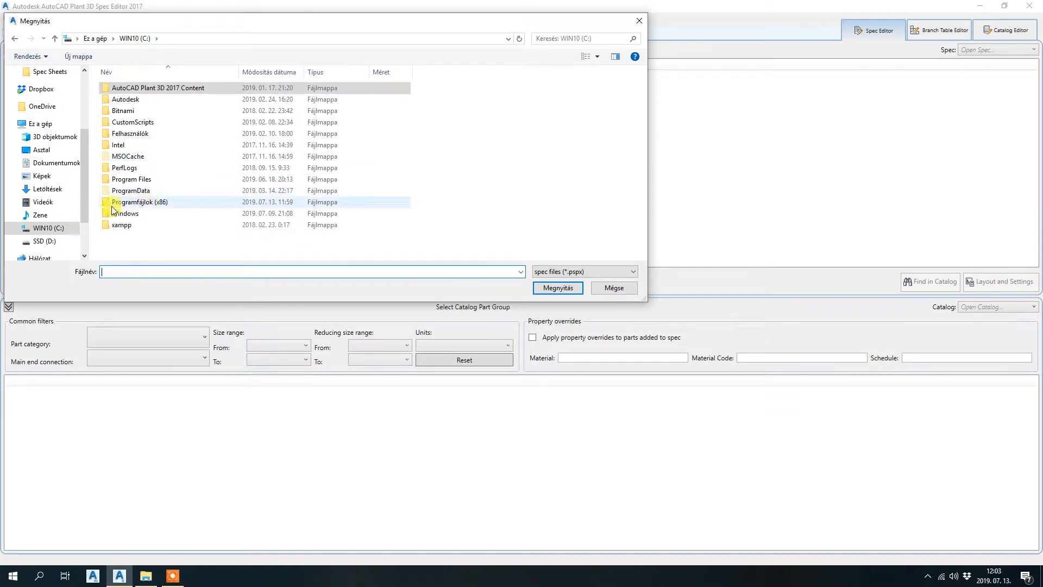
click(64, 163)
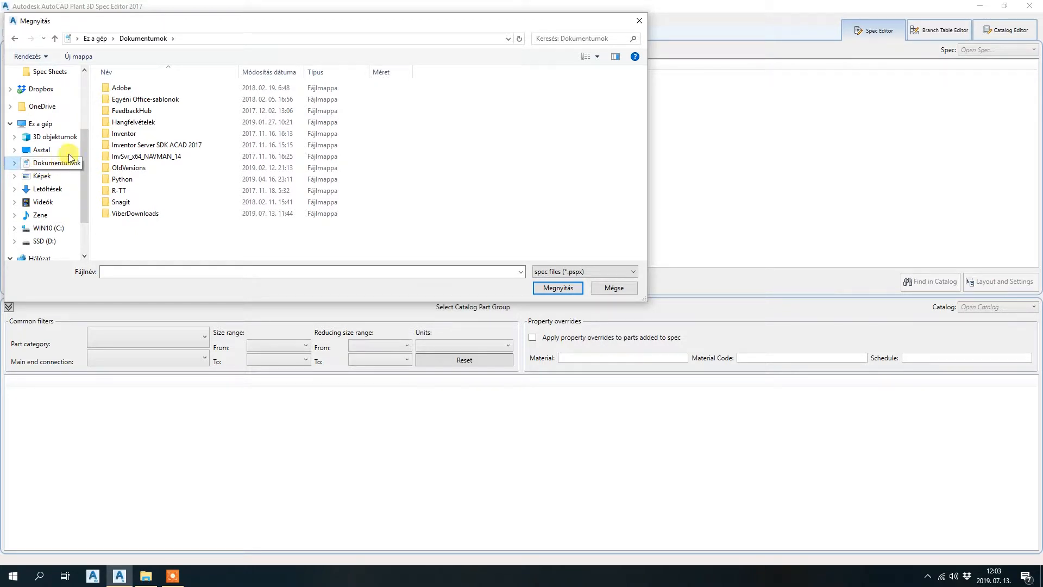
click(130, 183)
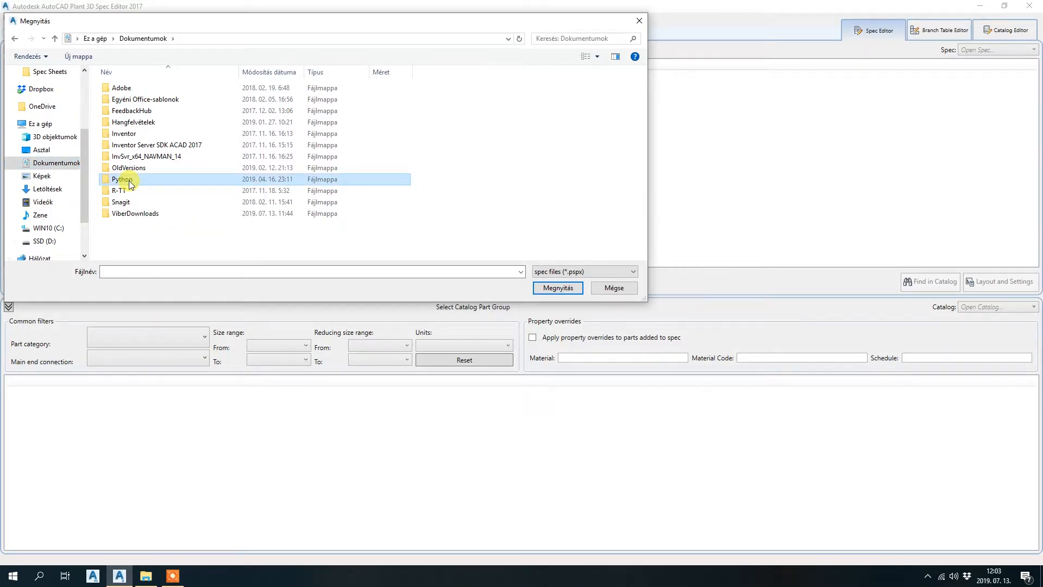
double_click(131, 185)
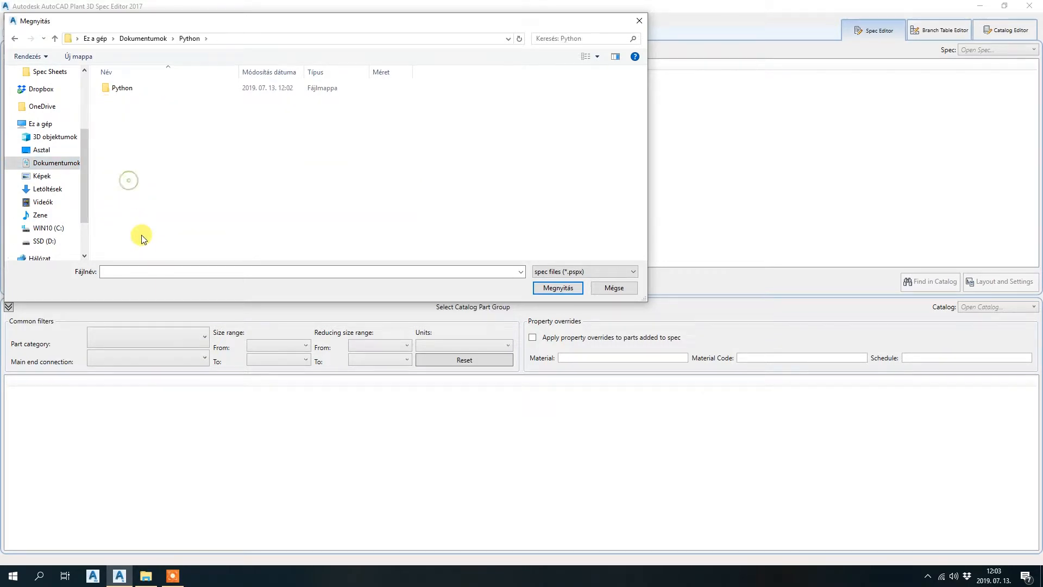
double_click(121, 90)
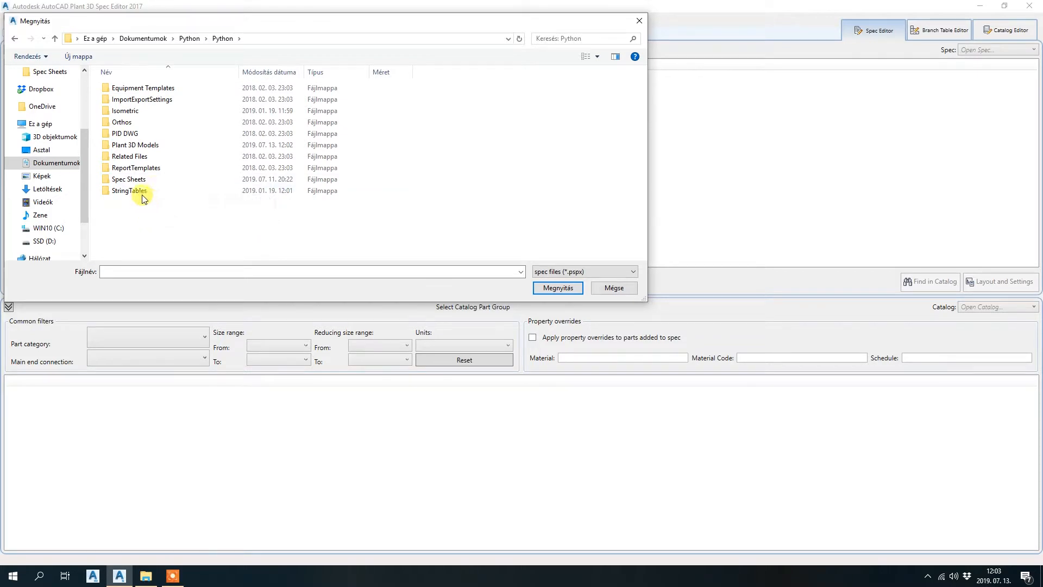
click(142, 179)
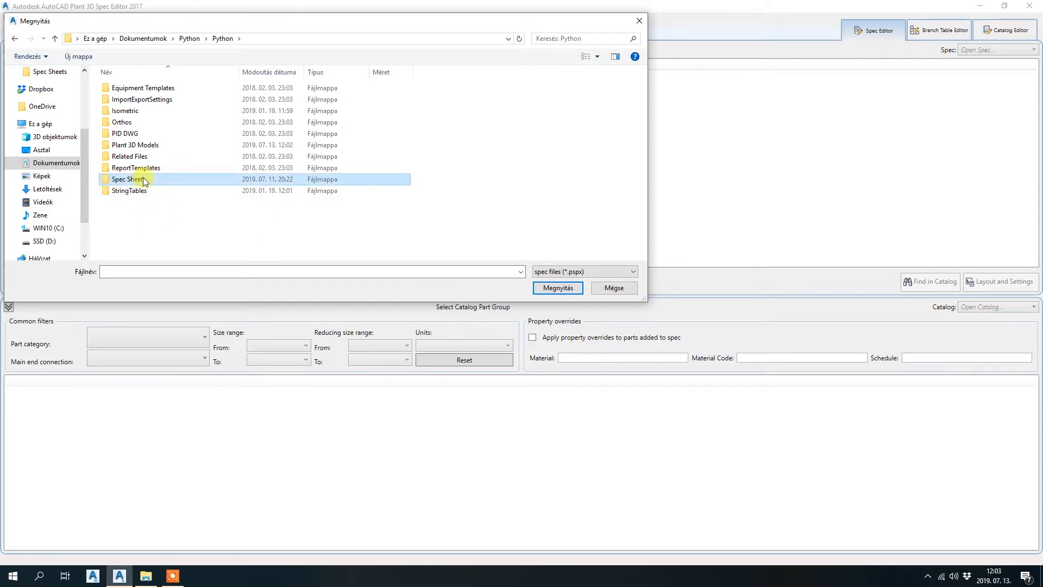
double_click(144, 179)
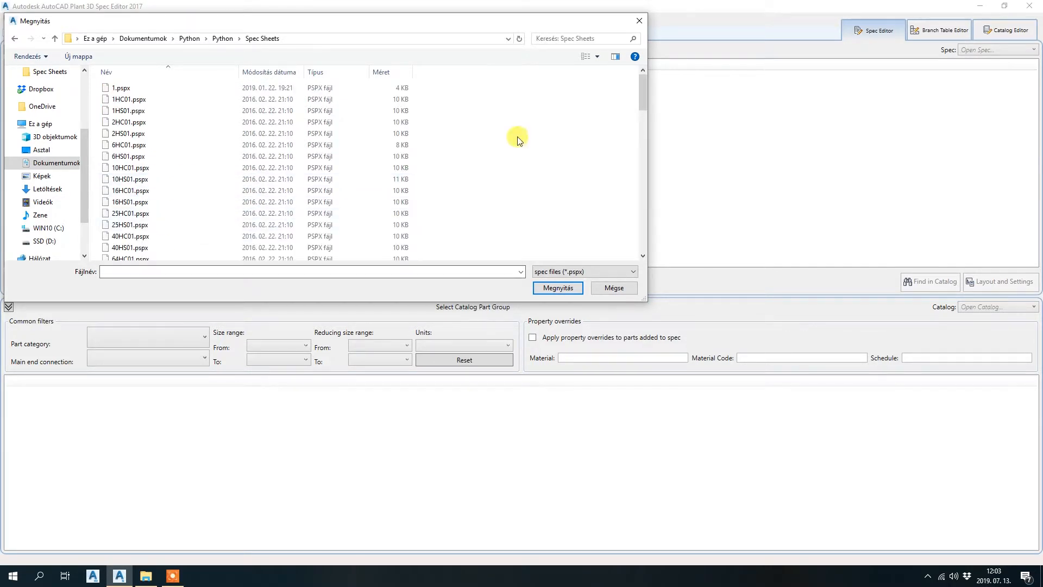
drag(643, 87, 636, 177)
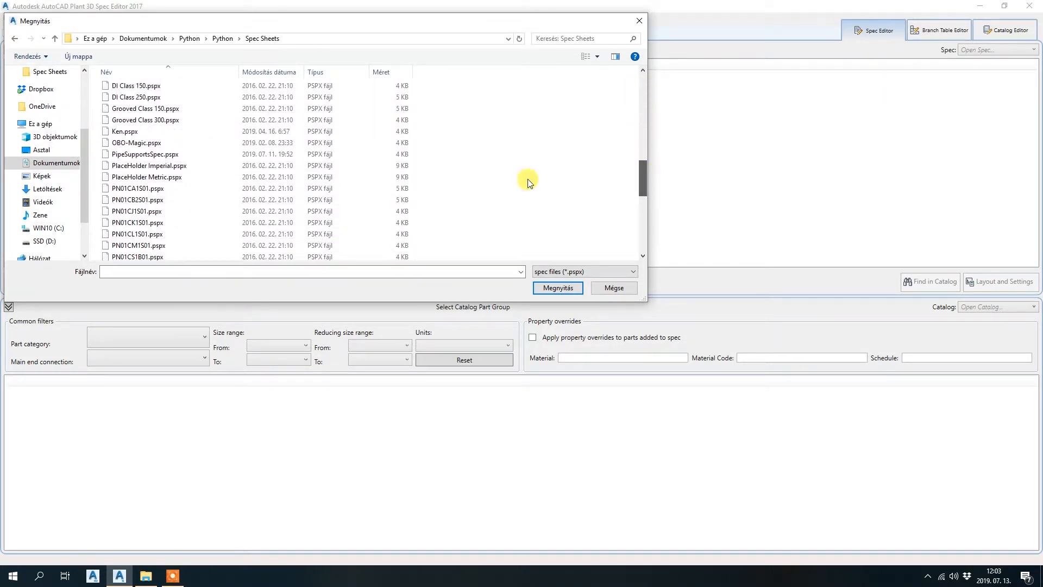
click(145, 154)
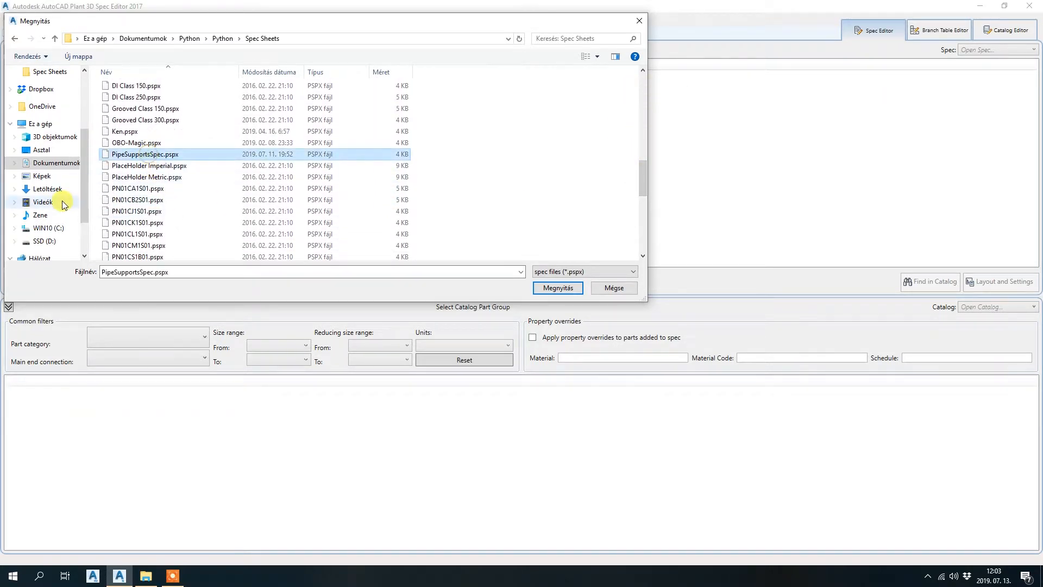
double_click(161, 155)
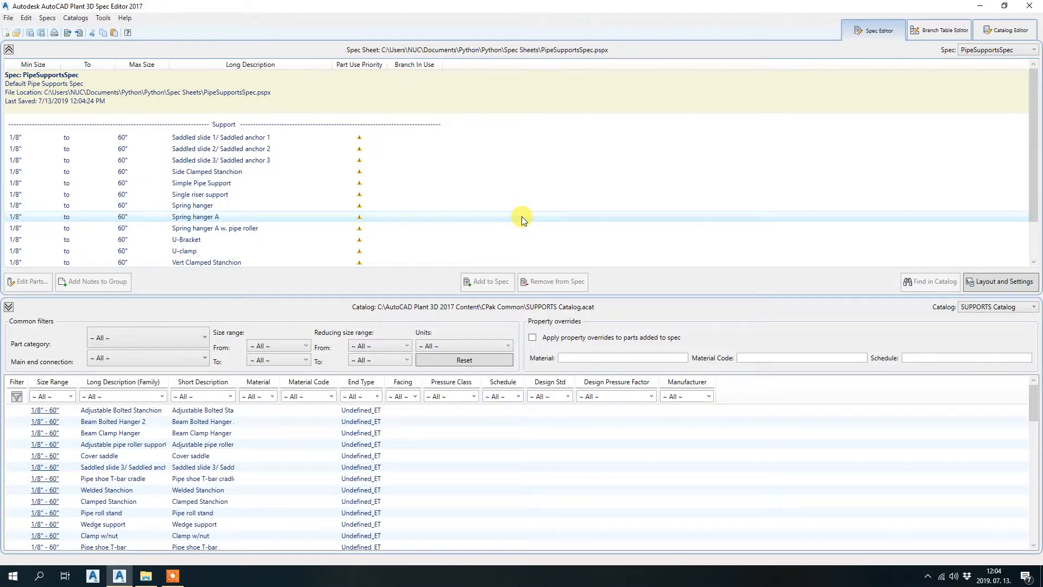
Select all the default support parts in the PipeSupportsSpec sheet and remove them from the spec.
scroll(245, 142, down, 2)
scroll(261, 173, up, 2)
drag(1034, 168, 1035, 133)
drag(1037, 173, 1035, 141)
drag(263, 137, 317, 250)
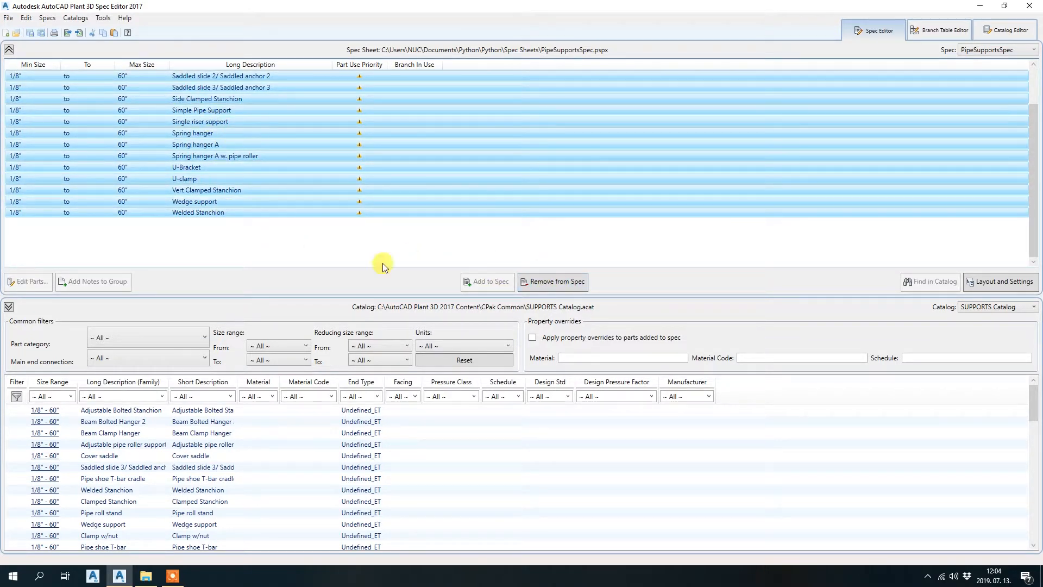
click(546, 289)
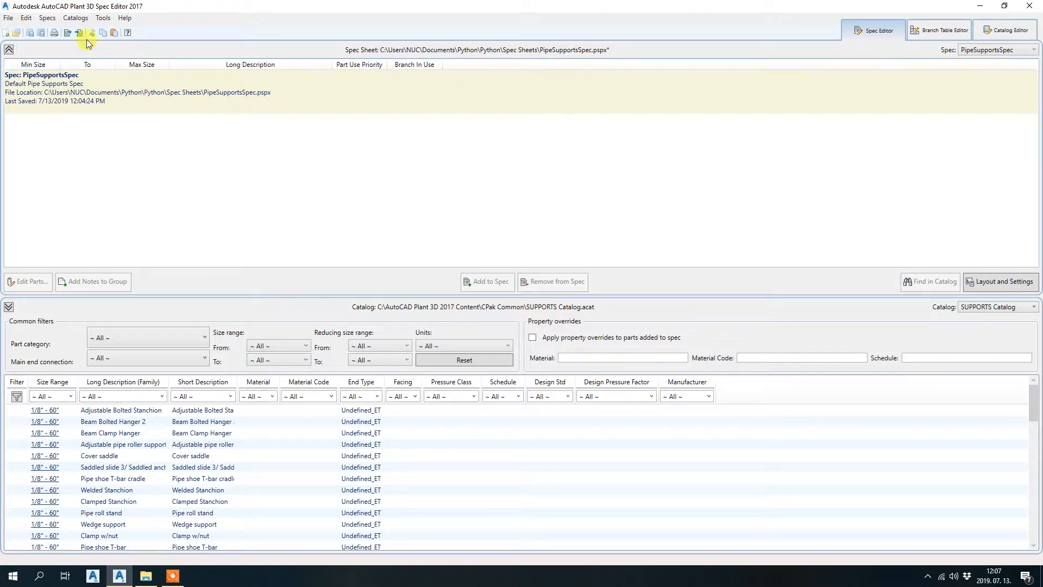
Open the catalog file Python_Pipe_Support.acat from the CPak Common\Python_Pipe_Support\V-01 folder, using the catalog files type filter.
click(17, 33)
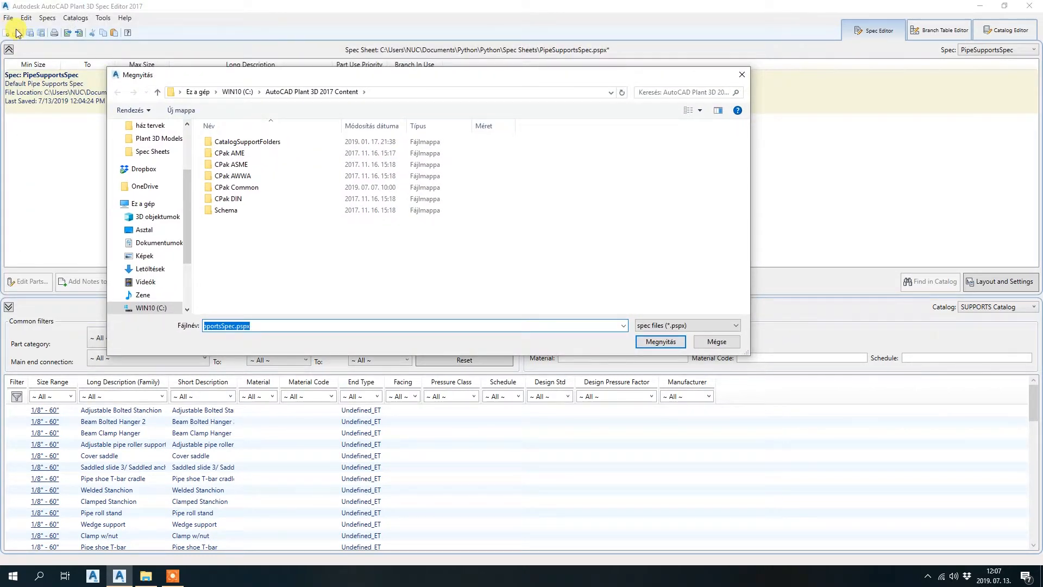
click(683, 325)
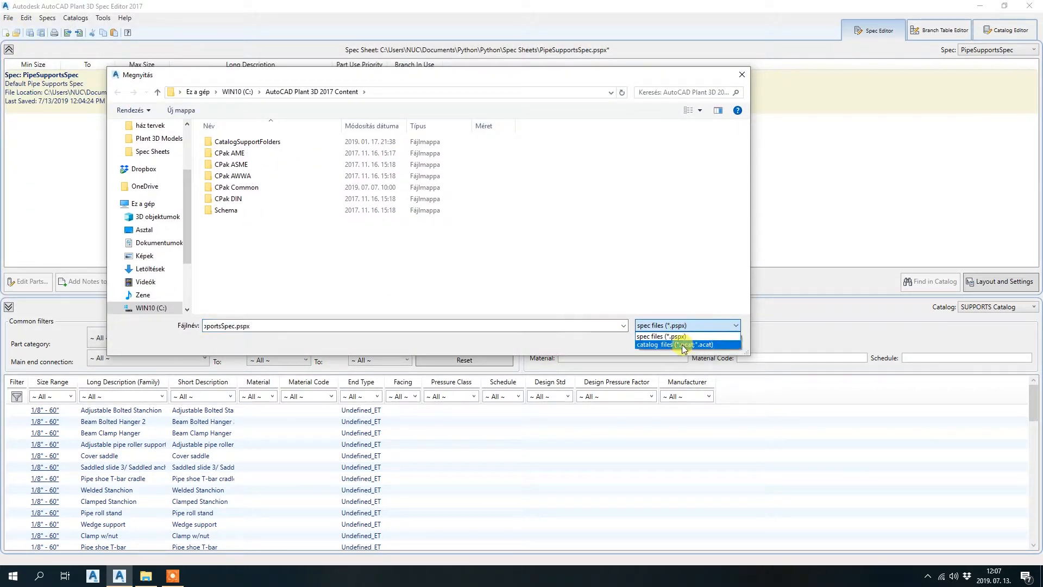
click(697, 346)
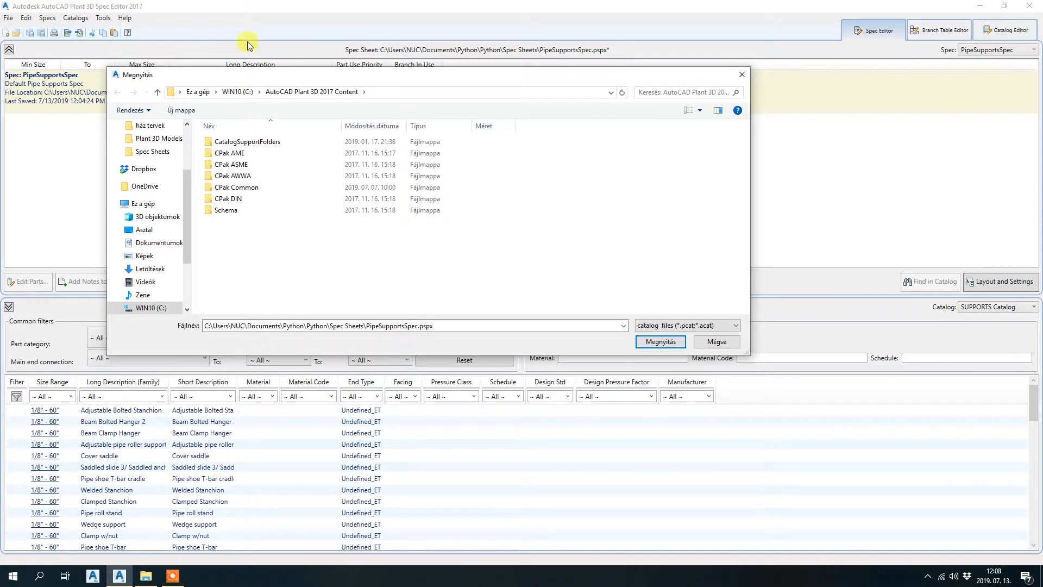
double_click(261, 192)
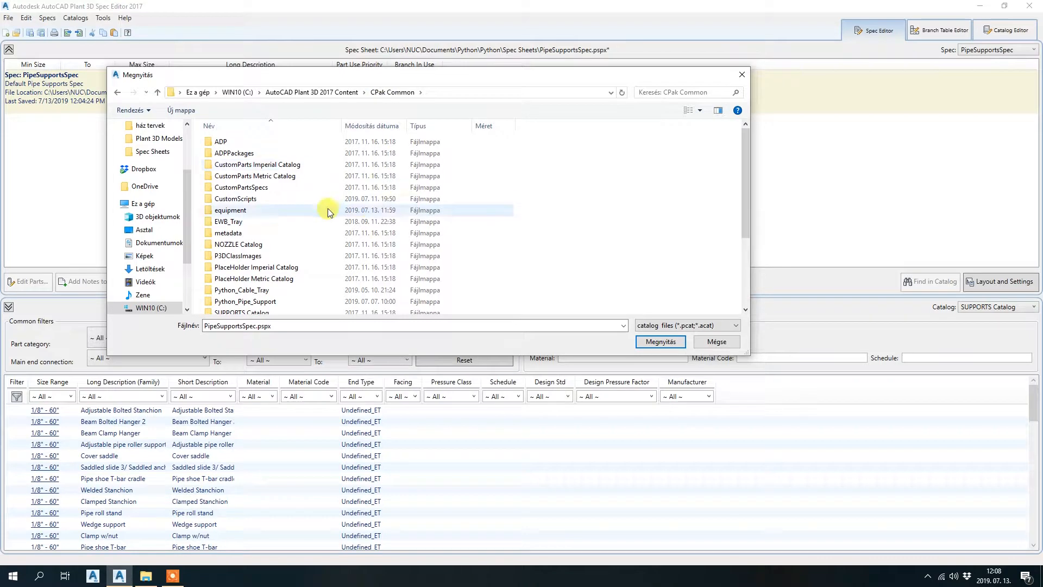
scroll(322, 162, down, 2)
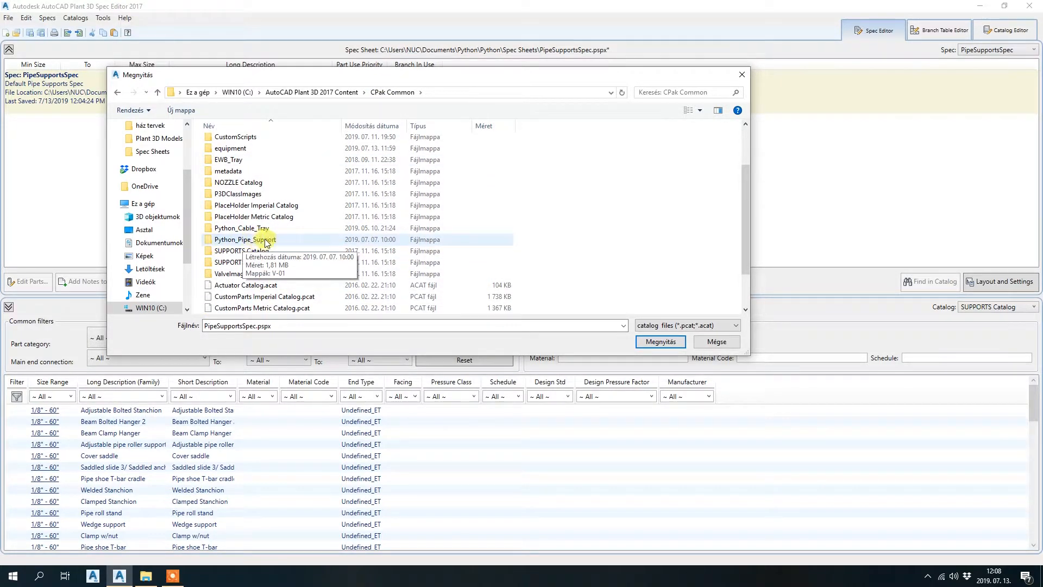
click(284, 243)
double_click(284, 243)
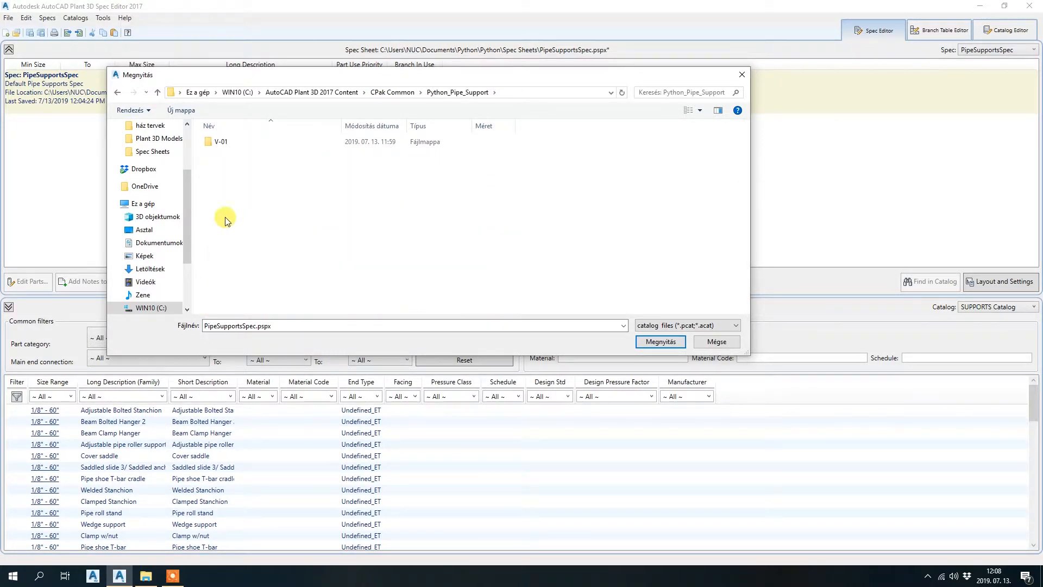
double_click(227, 142)
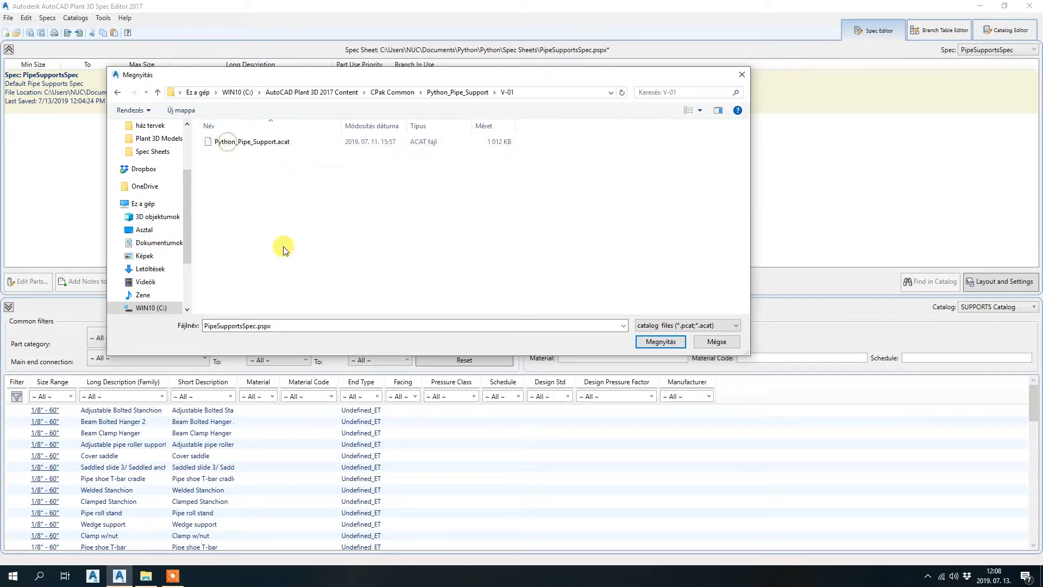
click(239, 142)
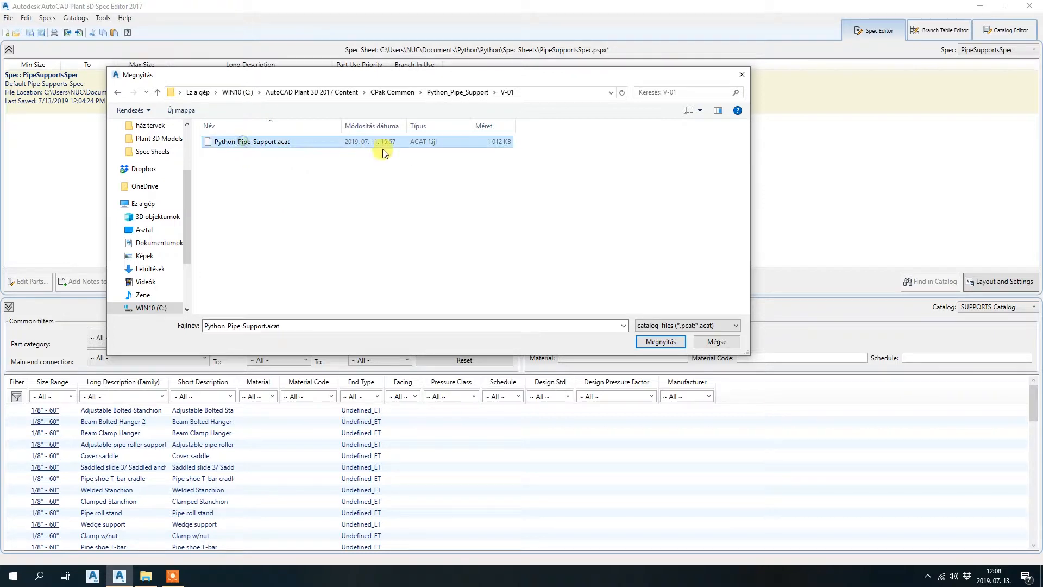
click(660, 341)
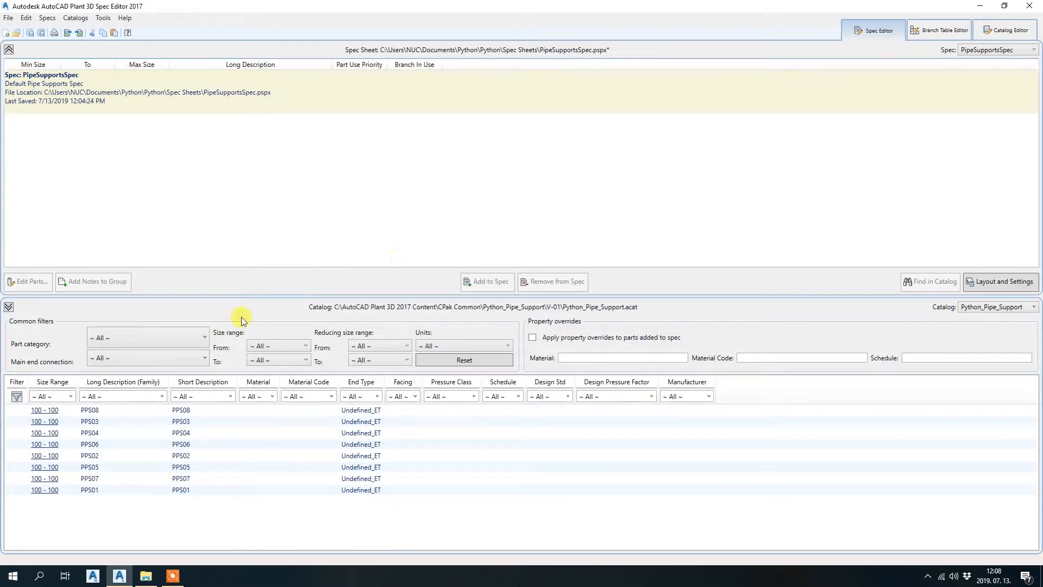
Sort the catalog supports by long description, add PPS01 to PPS08 to the spec, and save the spec.
click(56, 383)
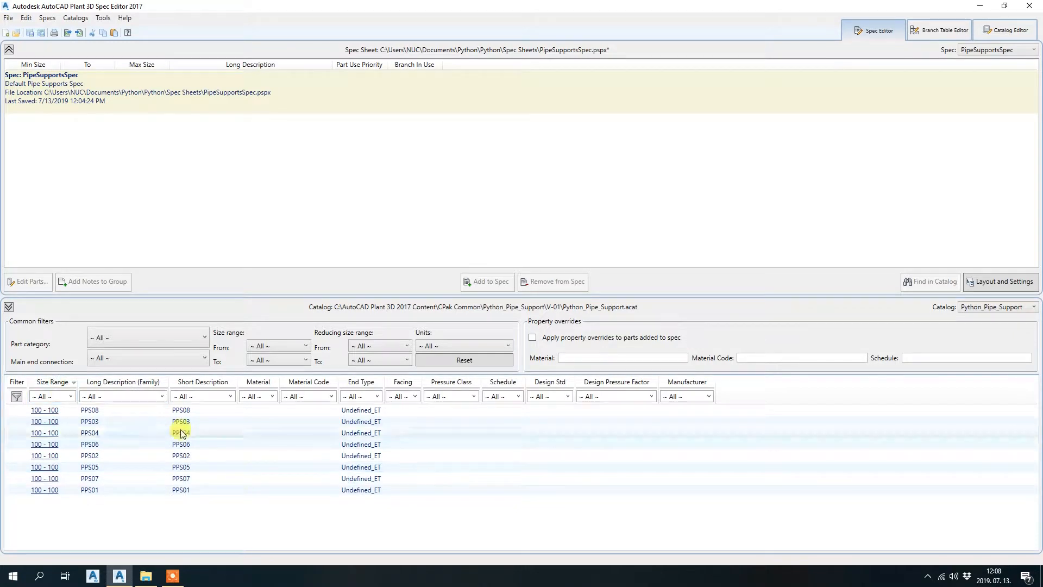
click(138, 383)
click(119, 411)
click(124, 489)
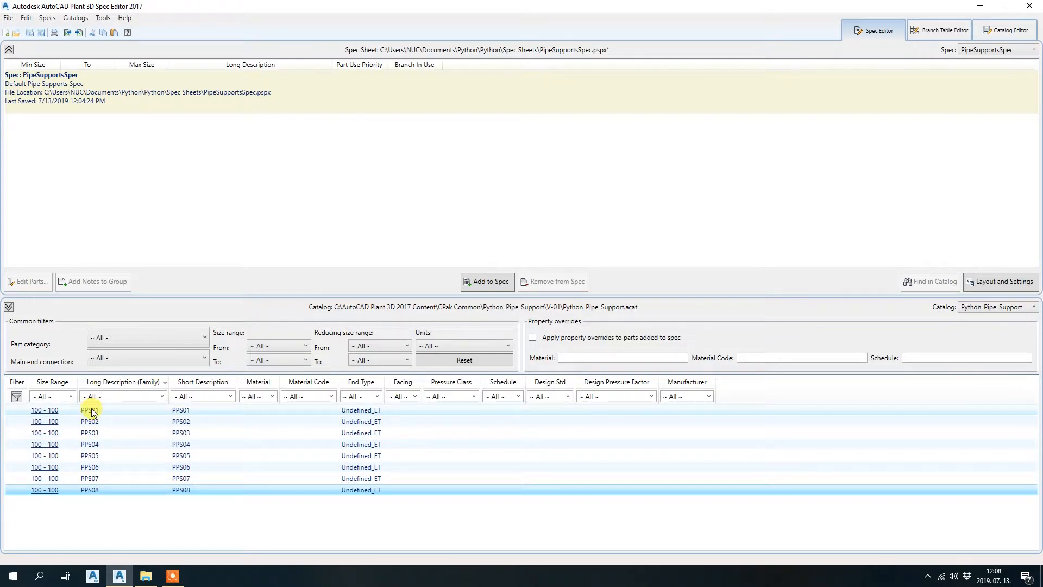
click(109, 410)
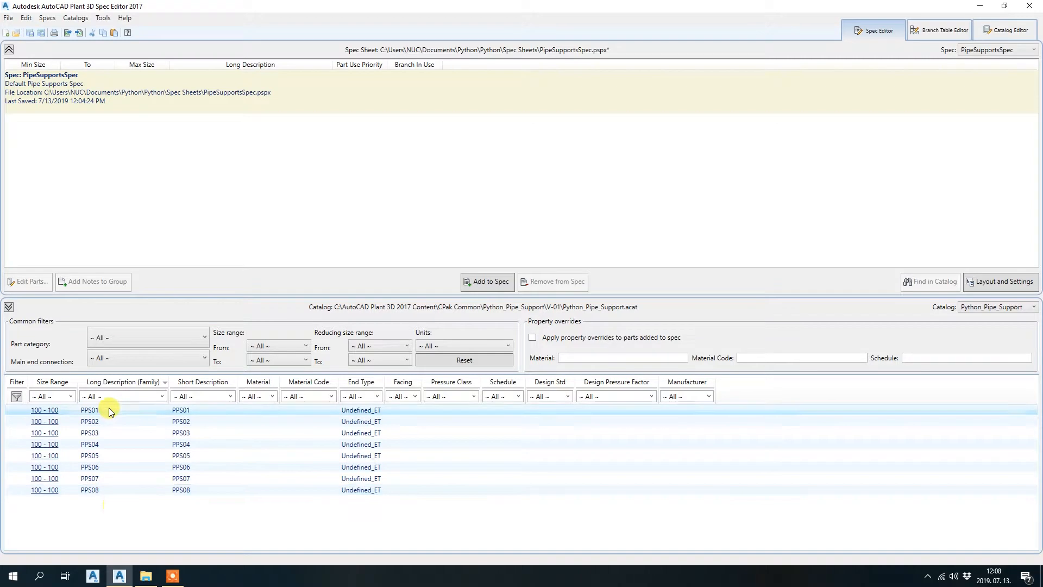
shift+click(116, 489)
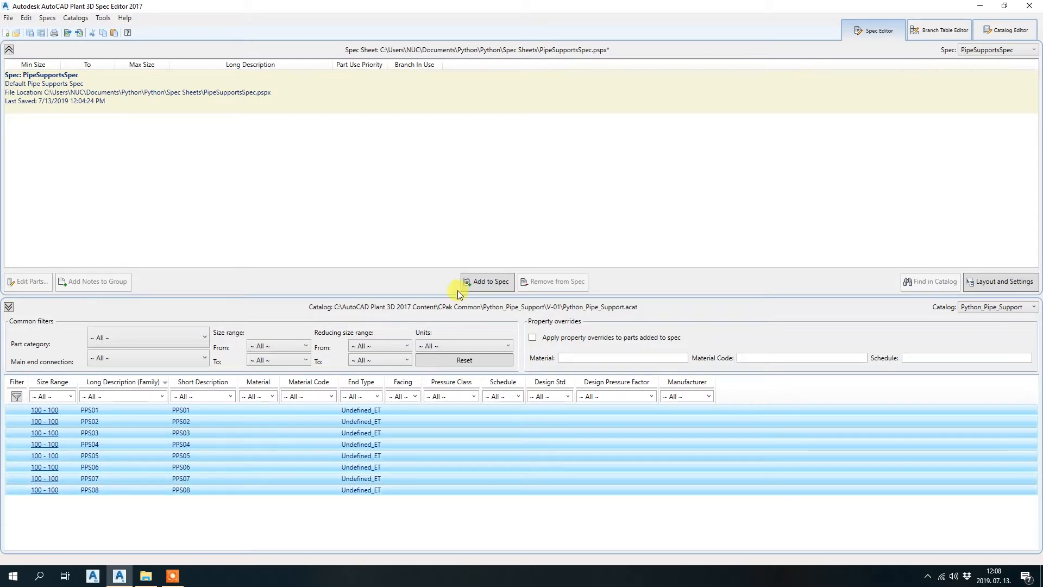
click(487, 279)
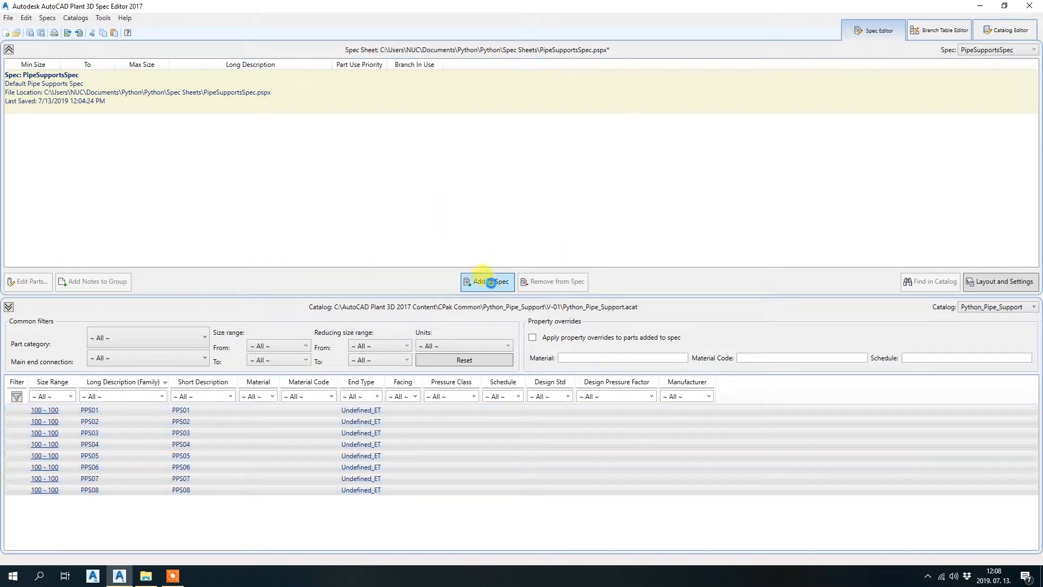
click(28, 29)
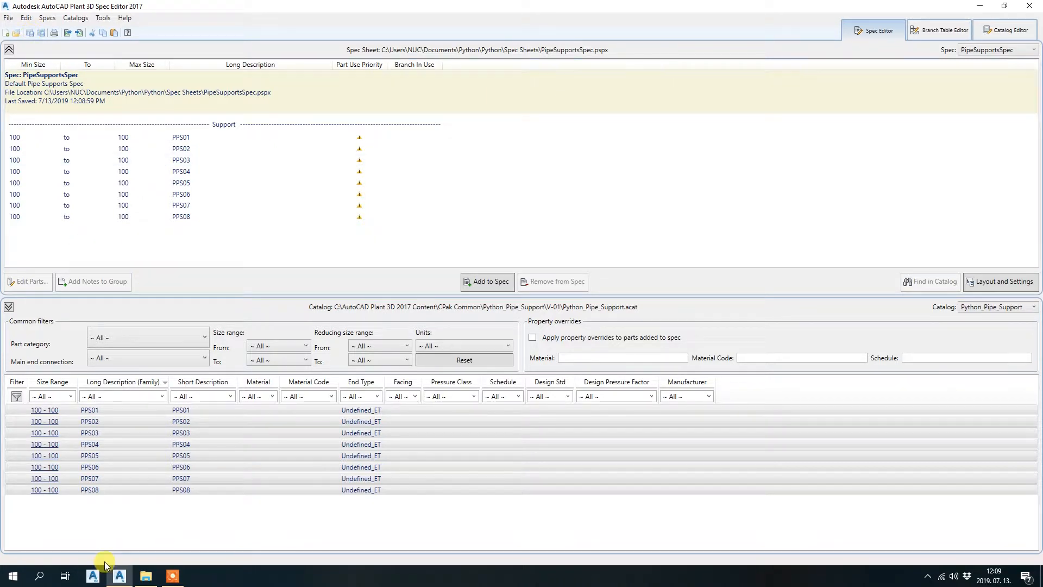
Switch to the TEST drawing in AutoCAD Plant 3D and display the Pipe Supports Spec tools.
click(90, 575)
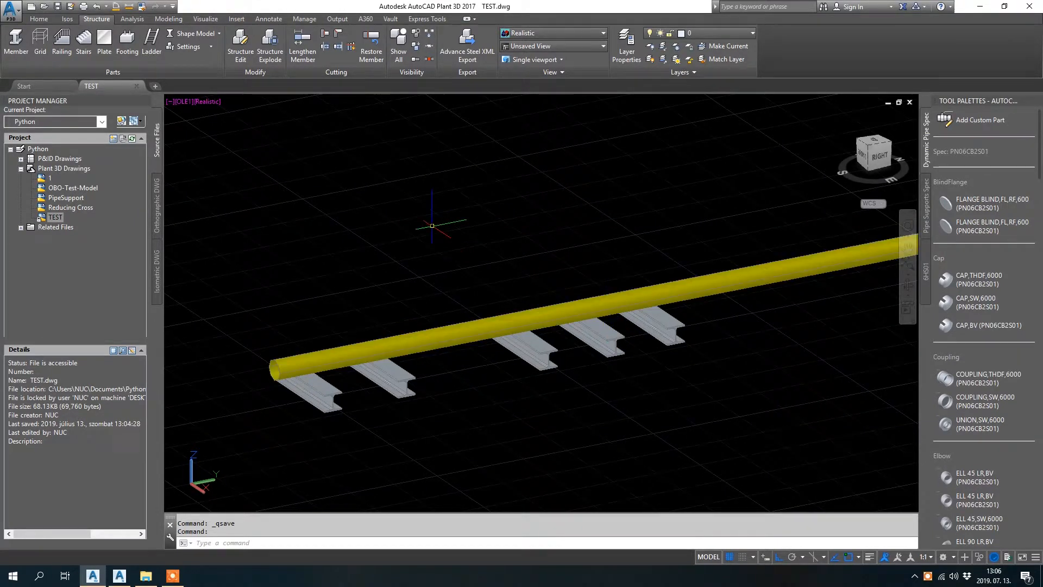
shift+middle_drag(437, 200, 489, 215)
scroll(575, 294, down, 2)
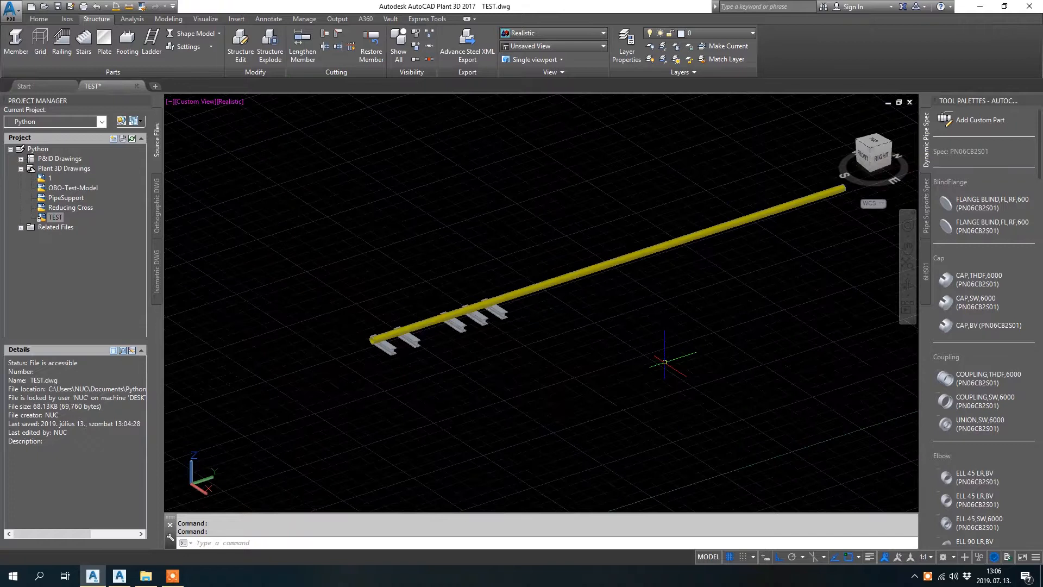
scroll(337, 471, up, 5)
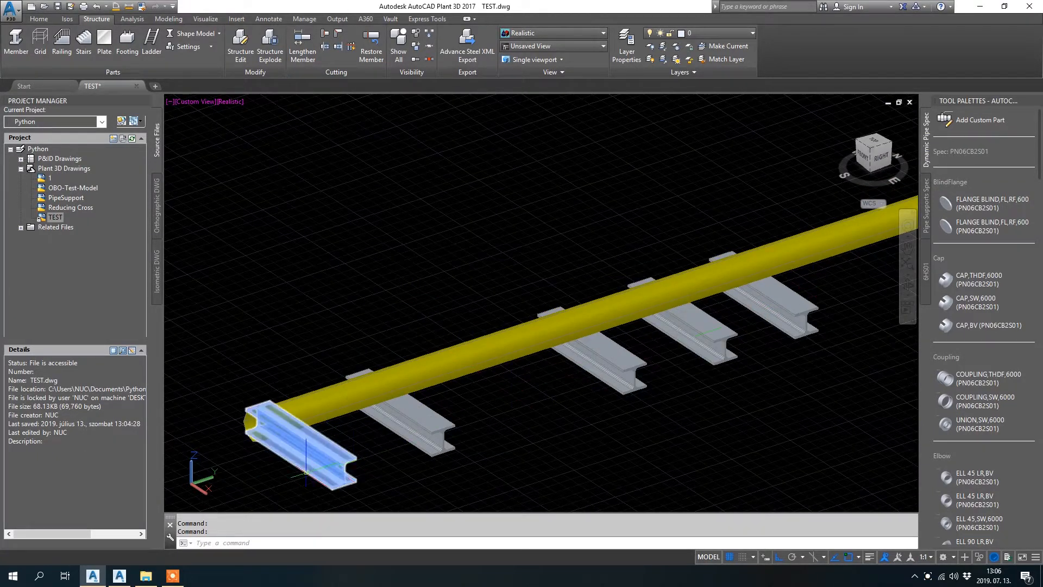
scroll(740, 319, down, 2)
shift+middle_drag(579, 434, 587, 359)
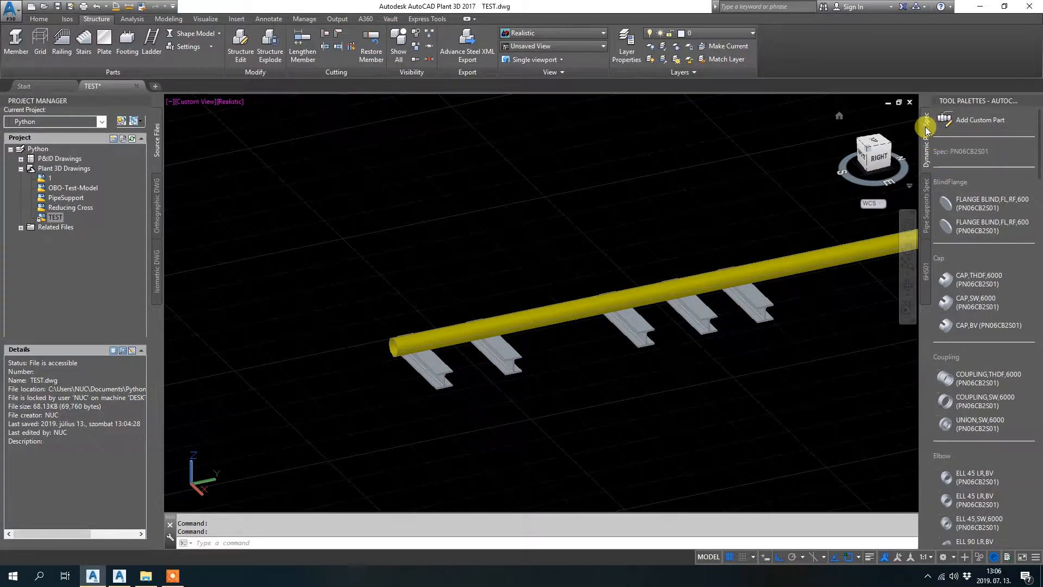
mouse_move(1037, 152)
mouse_down()
mouse_move(1038, 177)
mouse_move(1037, 138)
mouse_up()
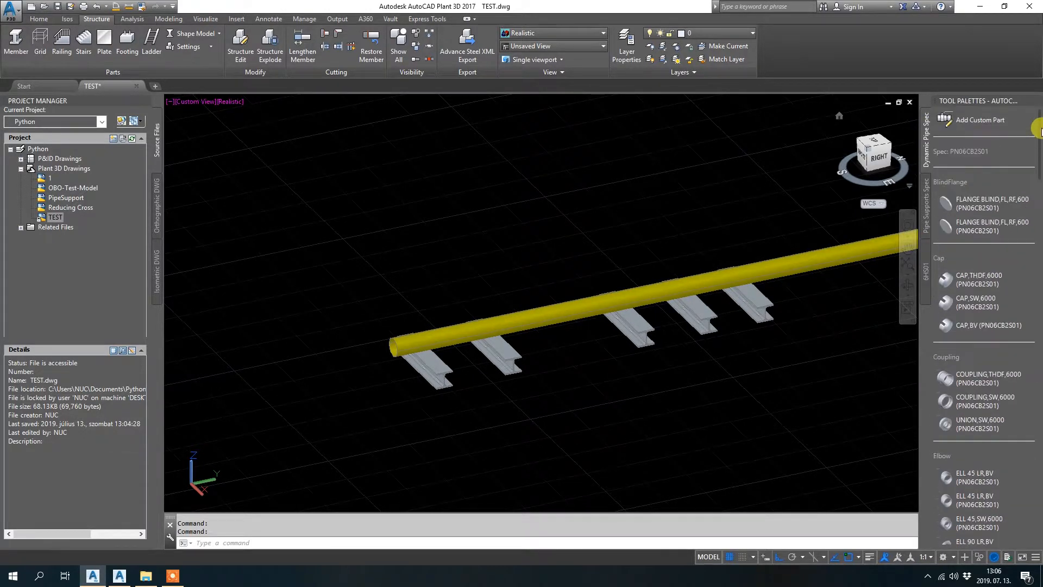
click(925, 211)
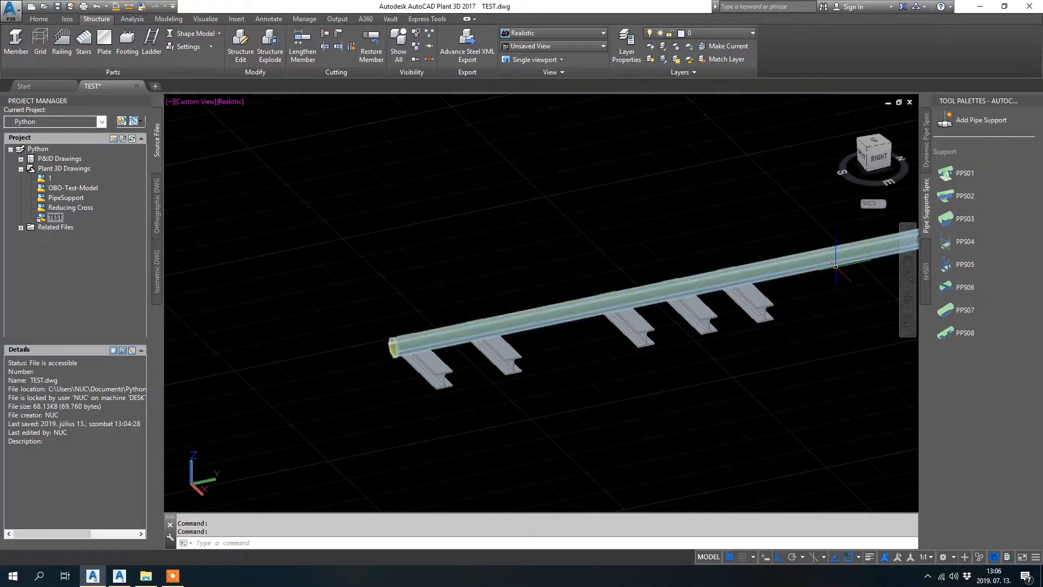
Place a PPS01 support on the pipe at the first beam near the pipe's open end.
click(973, 173)
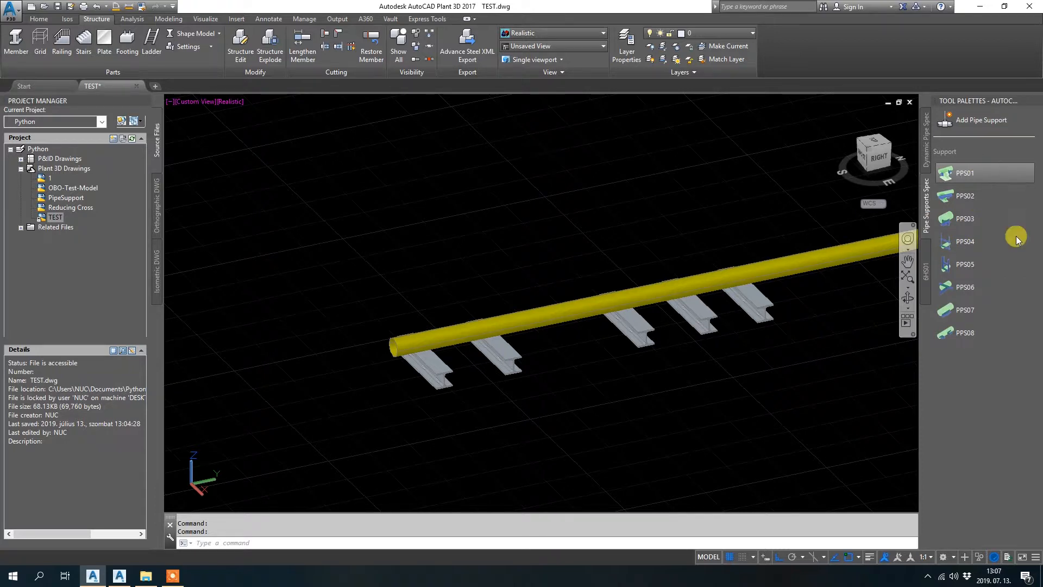
click(964, 173)
scroll(472, 323, up, 5)
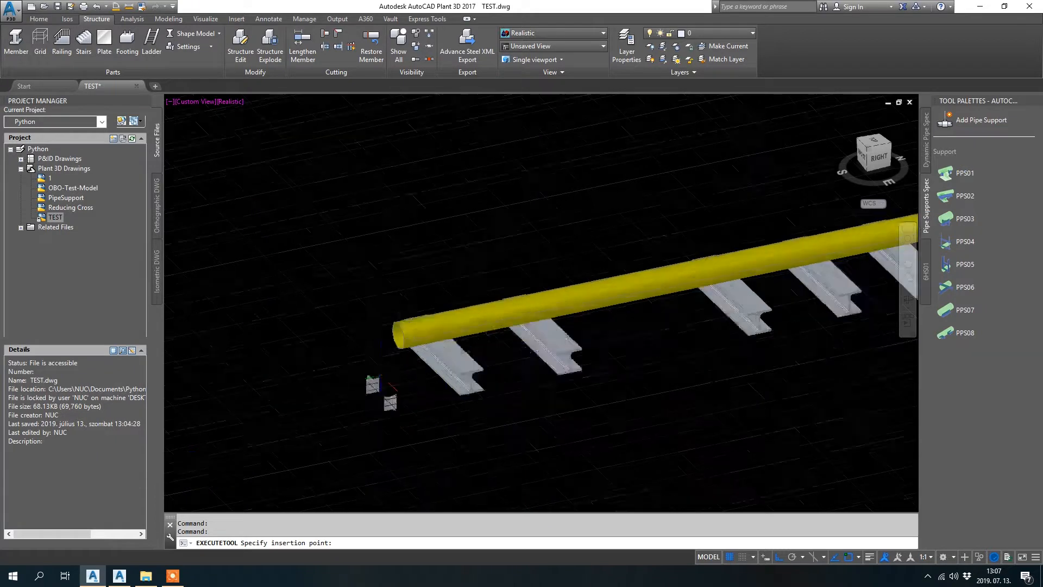
click(496, 290)
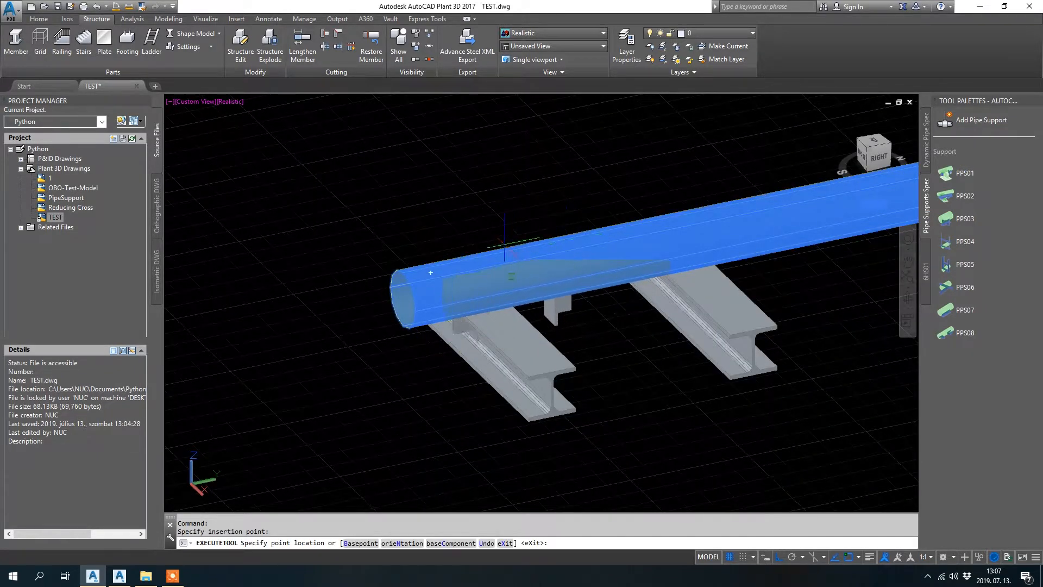
key(Escape)
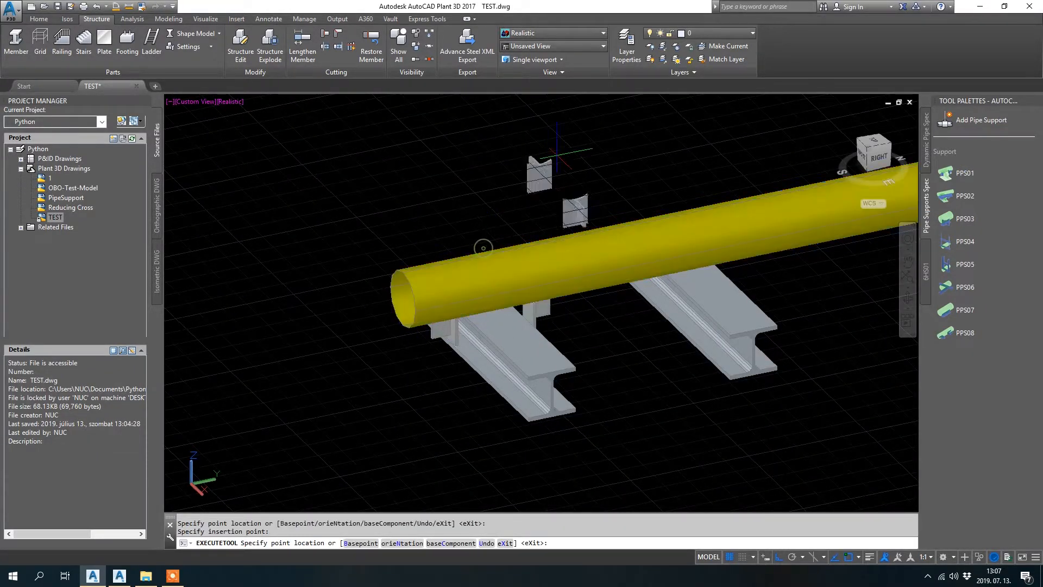
Move the PPS01 support's plate nearest the pipe's open end outward along the pipe, away from the beam.
shift+middle_drag(597, 239, 566, 223)
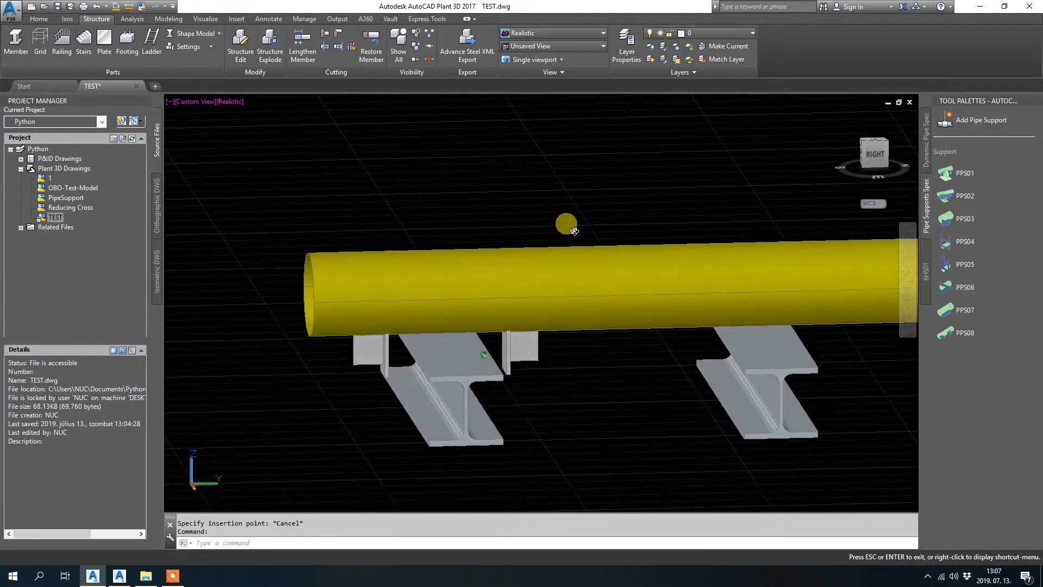
scroll(388, 320, up, 3)
click(377, 347)
scroll(461, 343, down, 2)
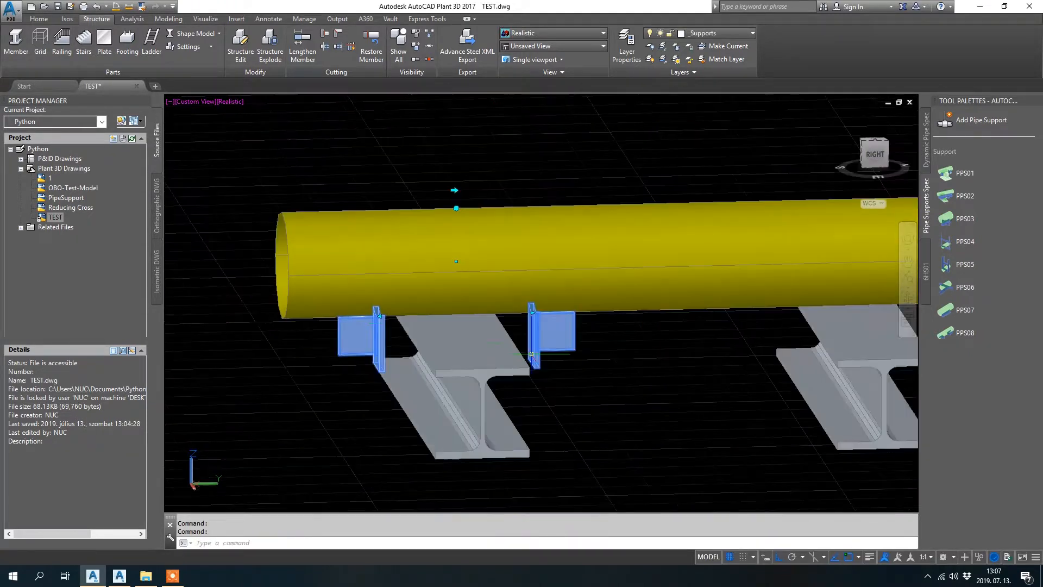
shift+middle_drag(538, 305, 592, 310)
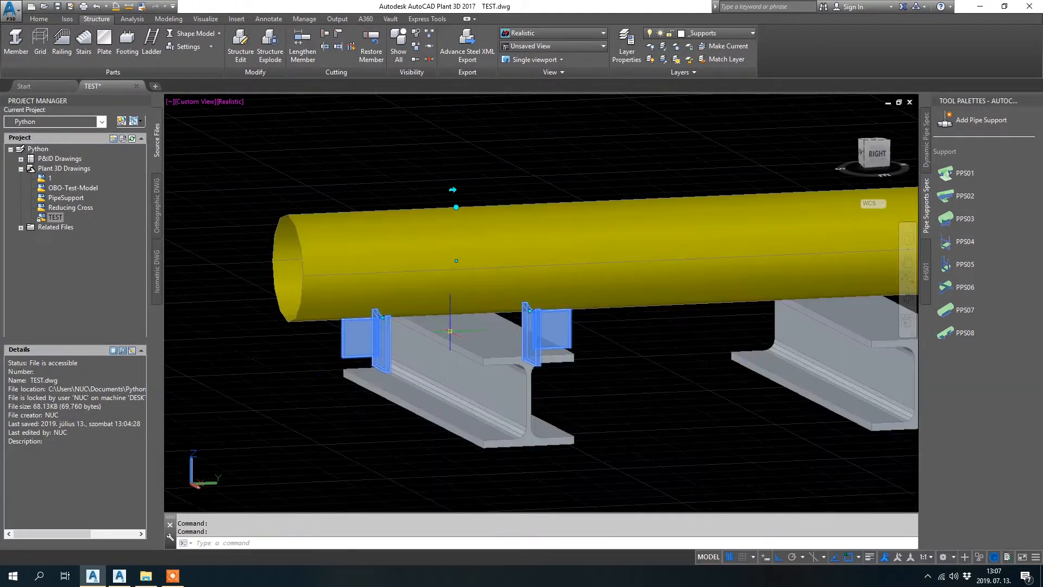
mouse_move(546, 268)
shift+middle_down()
mouse_move(517, 275)
mouse_move(502, 304)
shift+middle_up()
scroll(371, 327, up, 3)
click(388, 319)
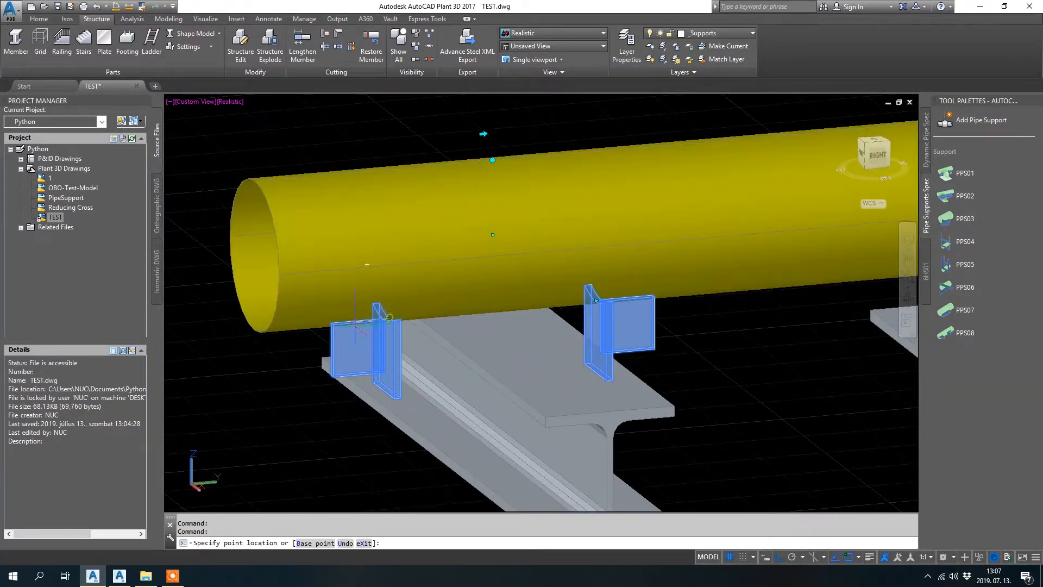
scroll(396, 307, down, 4)
scroll(378, 282, up, 3)
scroll(375, 326, down, 2)
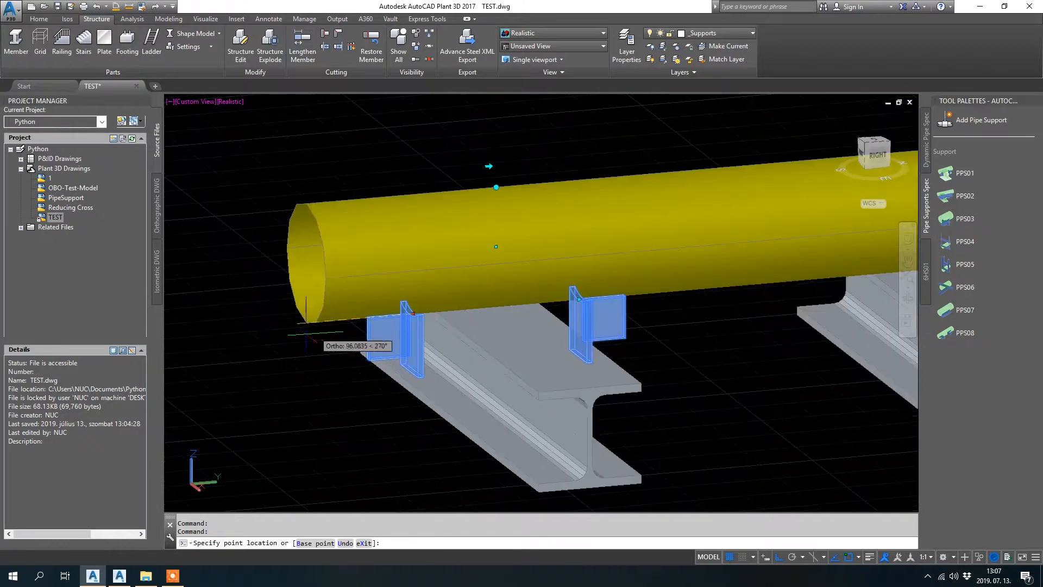
click(252, 325)
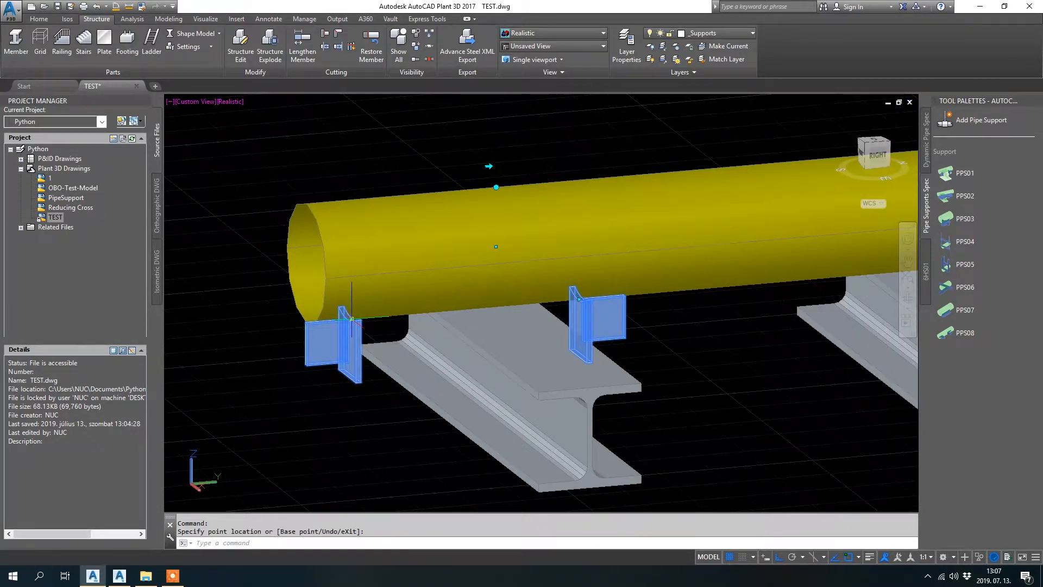
Snap the two plates of the PPS01 support to the opposite edges of the first beam's top flange.
click(350, 321)
scroll(522, 385, up, 3)
key(Escape)
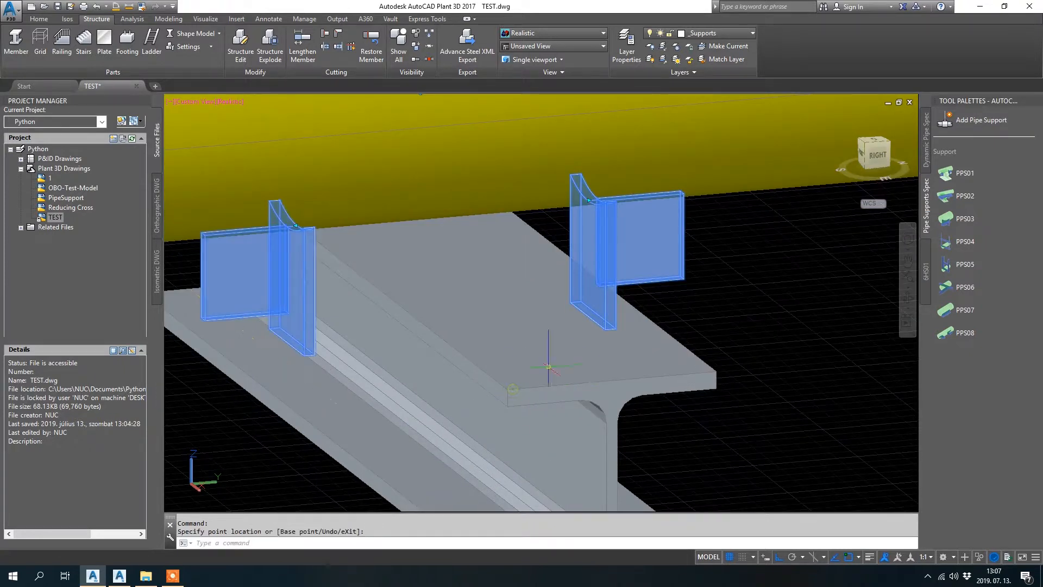
click(592, 198)
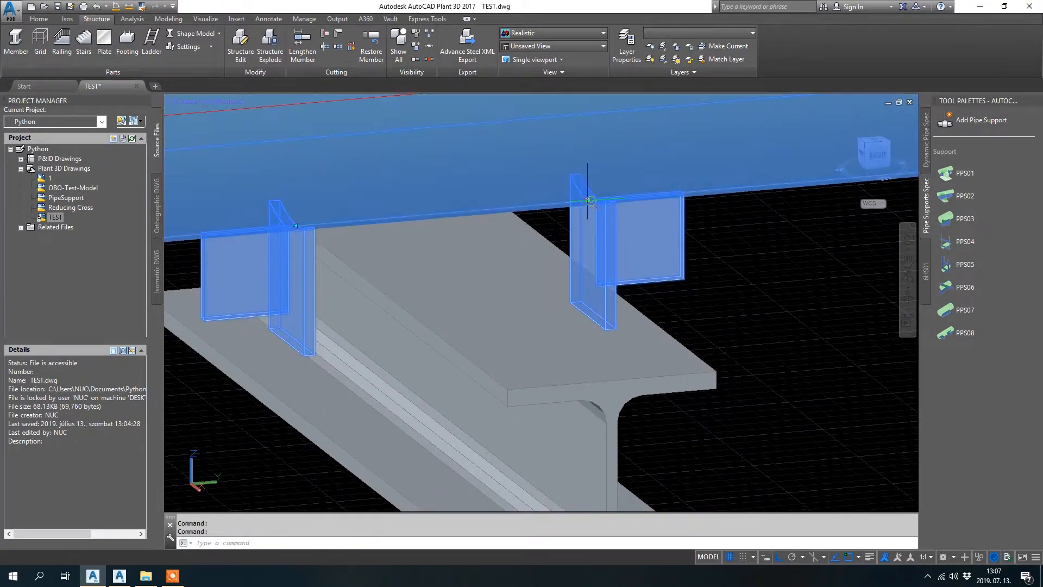
click(588, 200)
key(Escape)
key(Escape)
Move each of the PPS01 support's two plates 3 mm outward from the beam's flange edge.
scroll(571, 337, down, 4)
shift+middle_drag(639, 268, 608, 263)
click(535, 274)
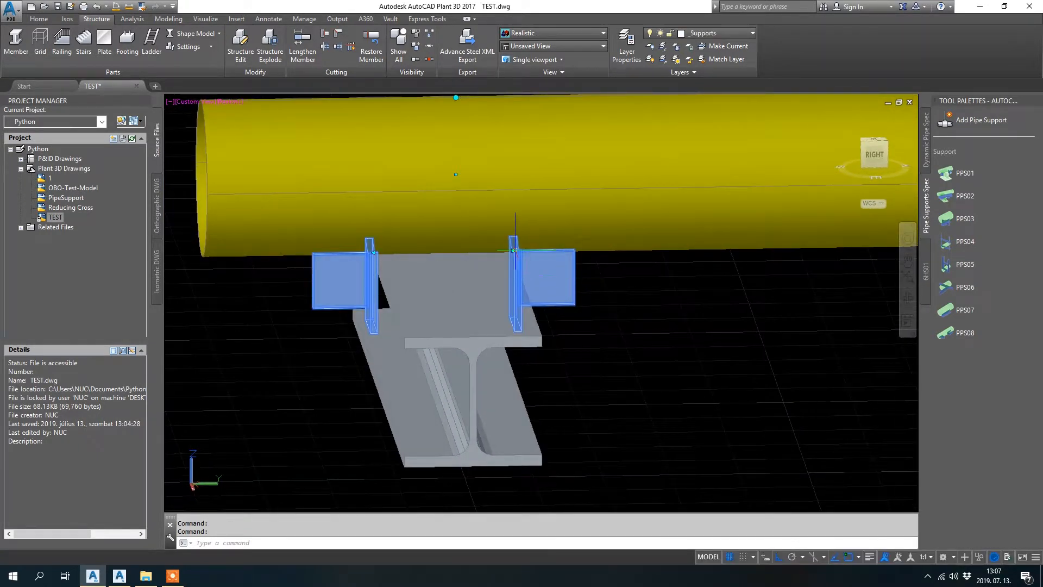
click(511, 251)
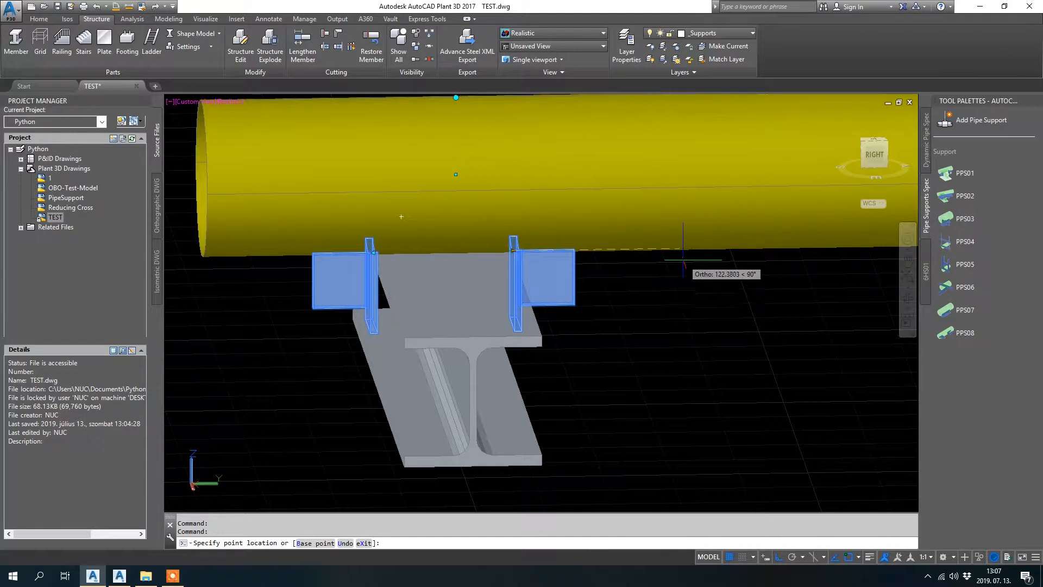
key(Return)
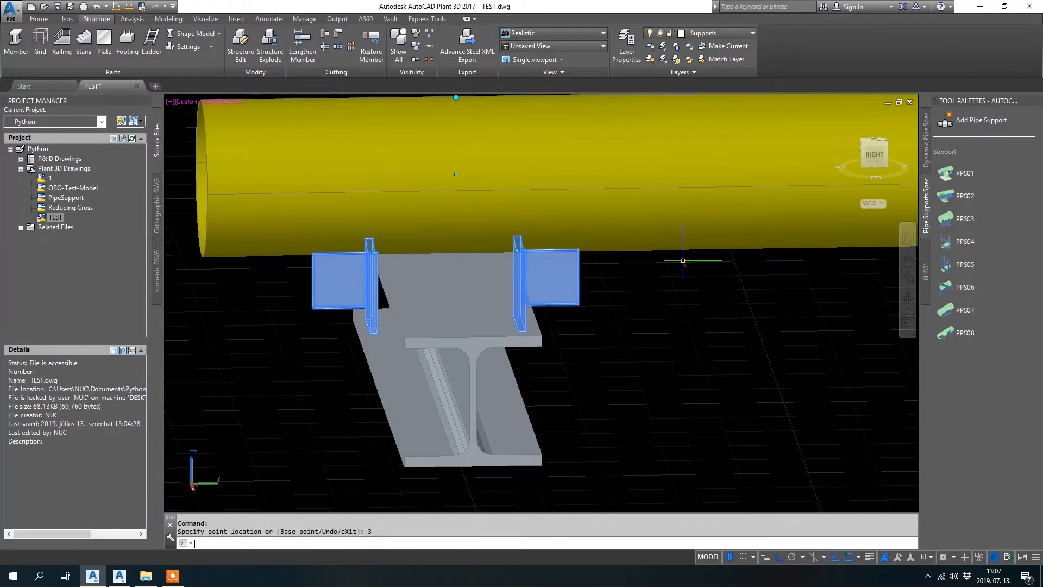
click(374, 252)
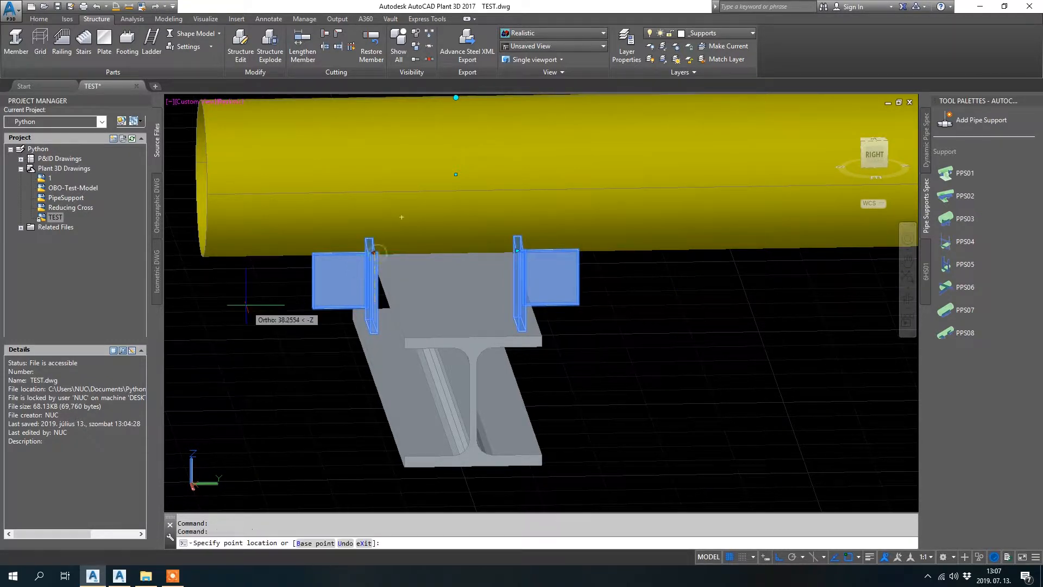
scroll(334, 295, down, 4)
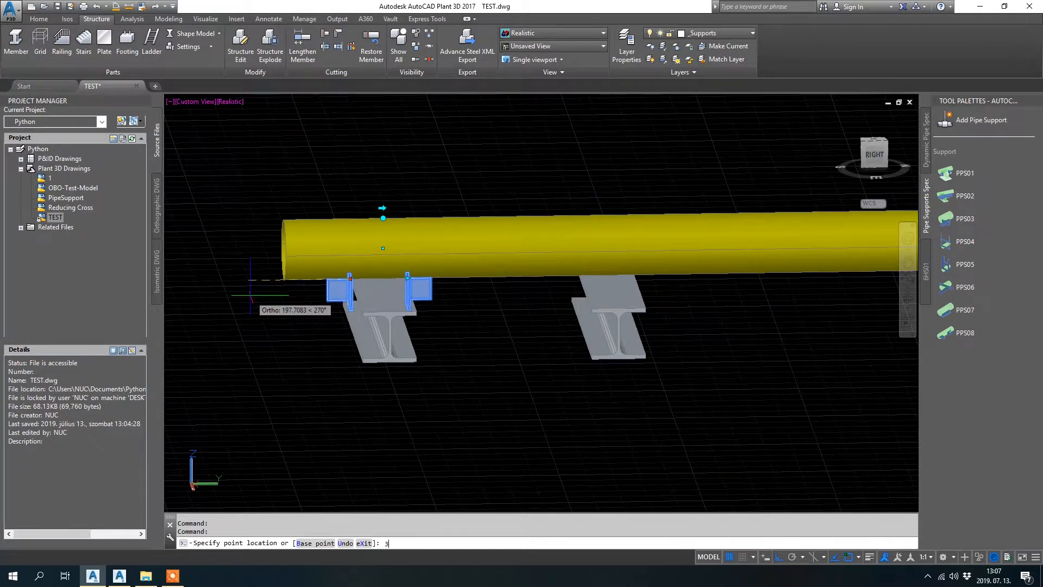
key(Escape)
Inspect the PPS01 support around the beam and display its part geometry dimensions in its properties.
scroll(519, 326, up, 5)
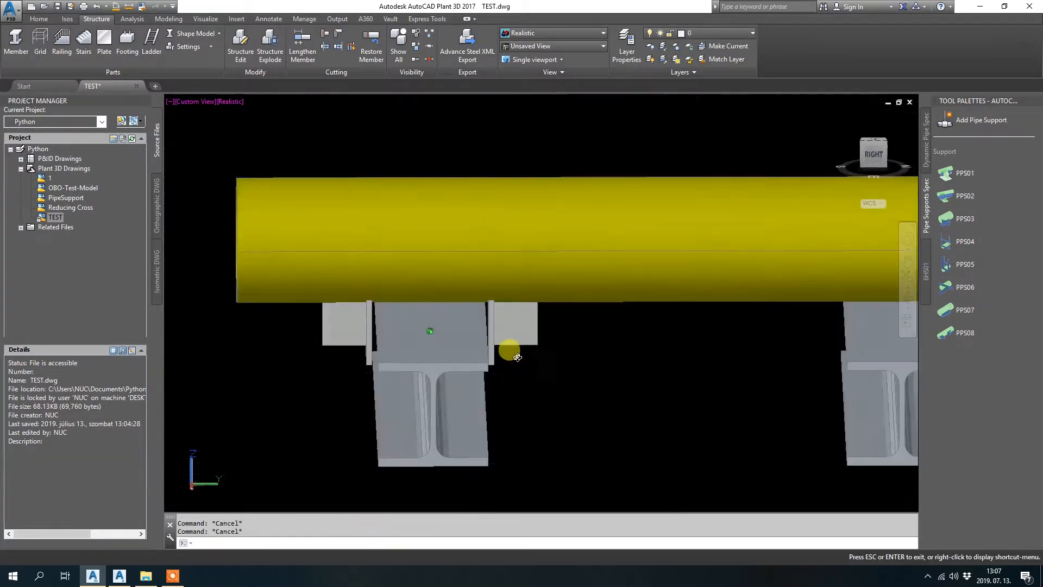
shift+middle_drag(518, 326, 521, 339)
scroll(400, 286, up, 5)
scroll(378, 328, down, 4)
shift+middle_drag(456, 348, 478, 363)
click(347, 338)
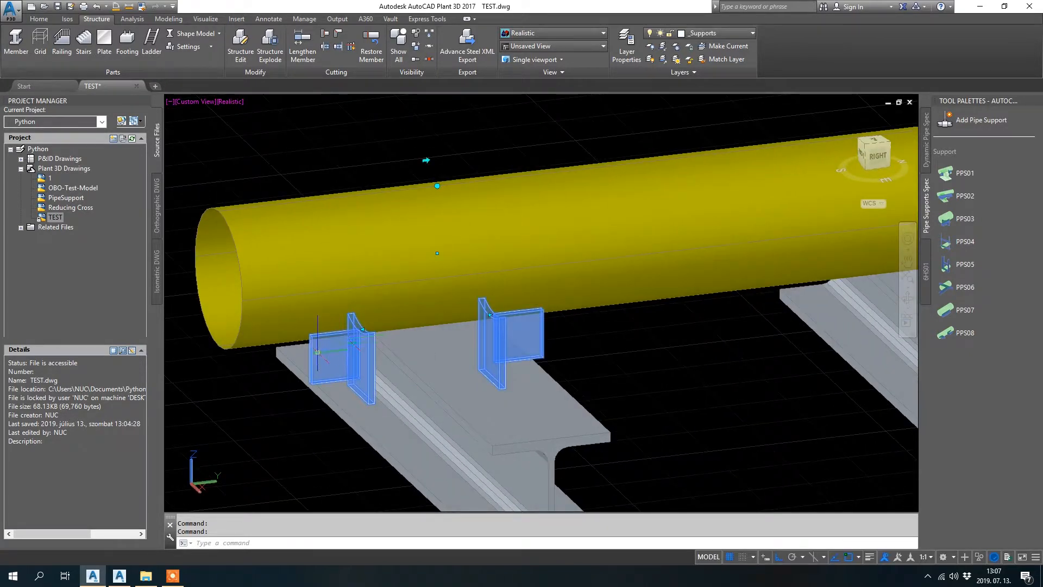
scroll(316, 354, down, 2)
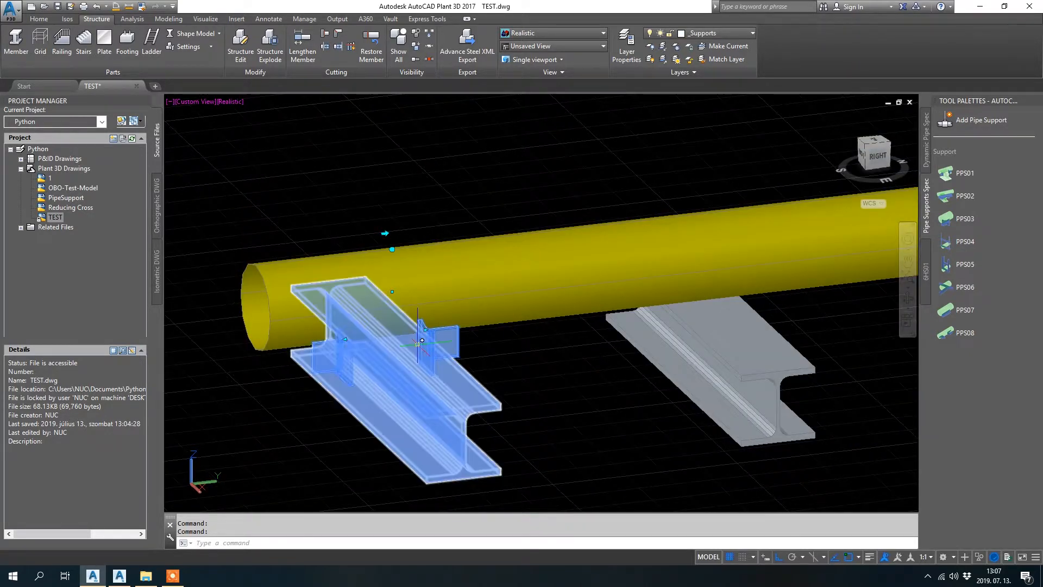
right_click(353, 362)
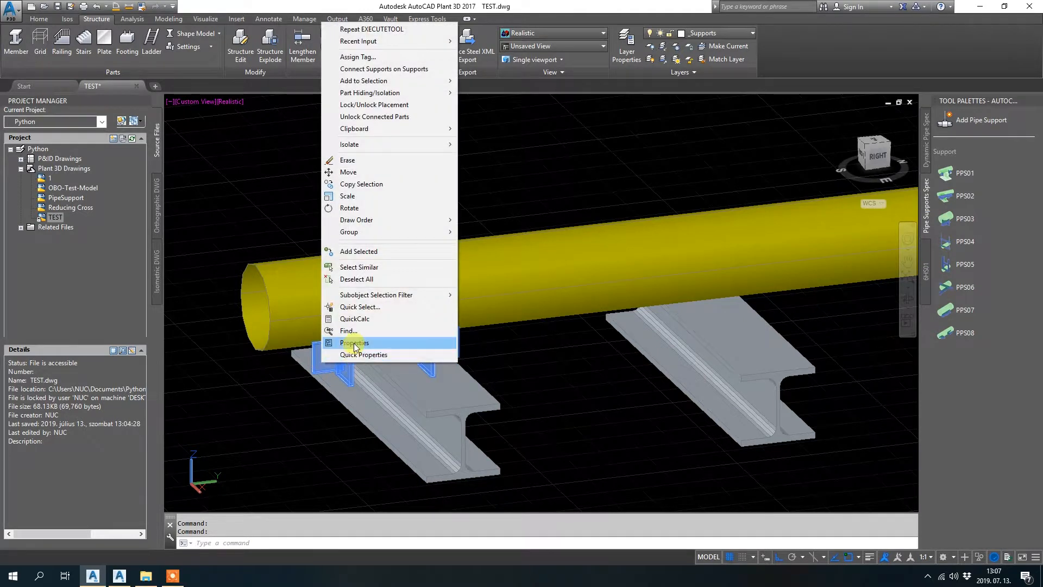
click(354, 342)
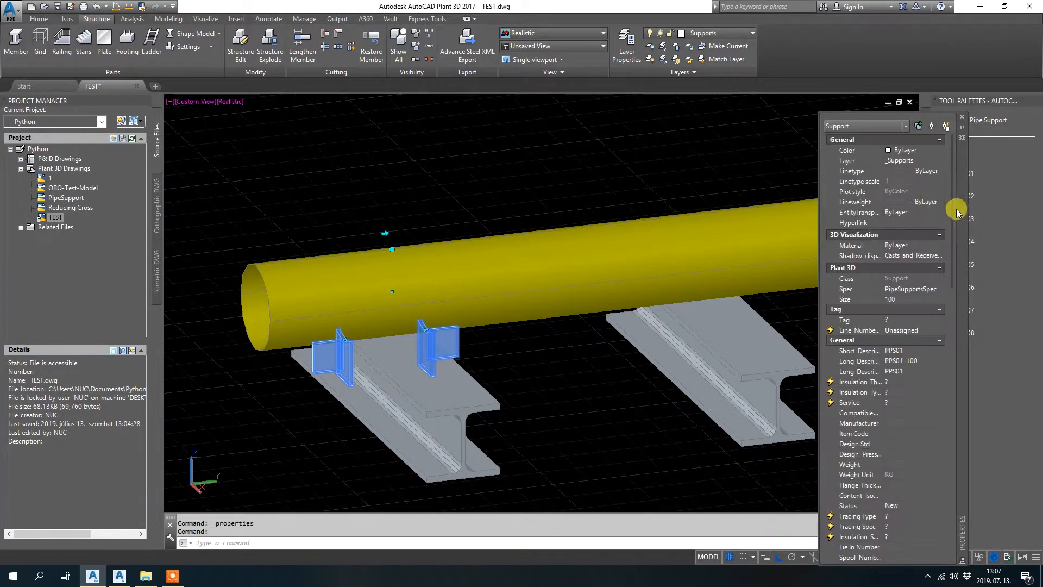
drag(951, 244, 955, 460)
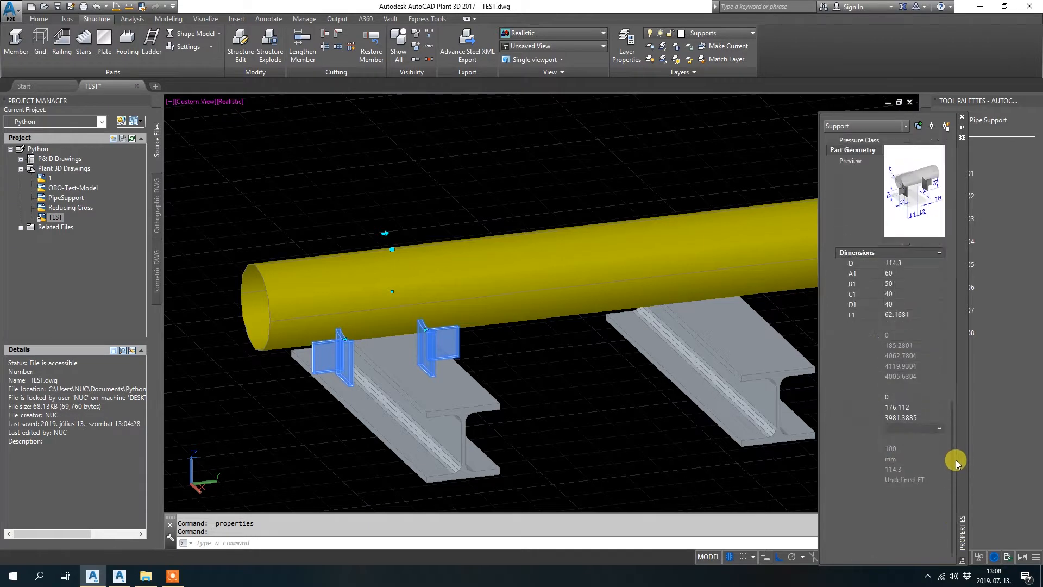
Enlarge the dimension preview of the PPS01 support and set its plate height A1 to 30.
click(917, 199)
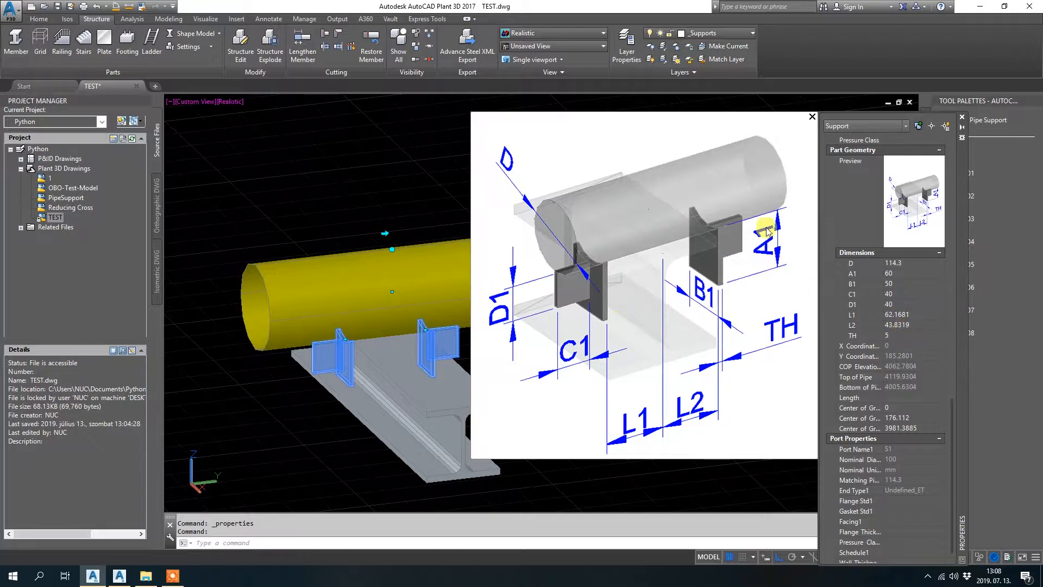
click(887, 272)
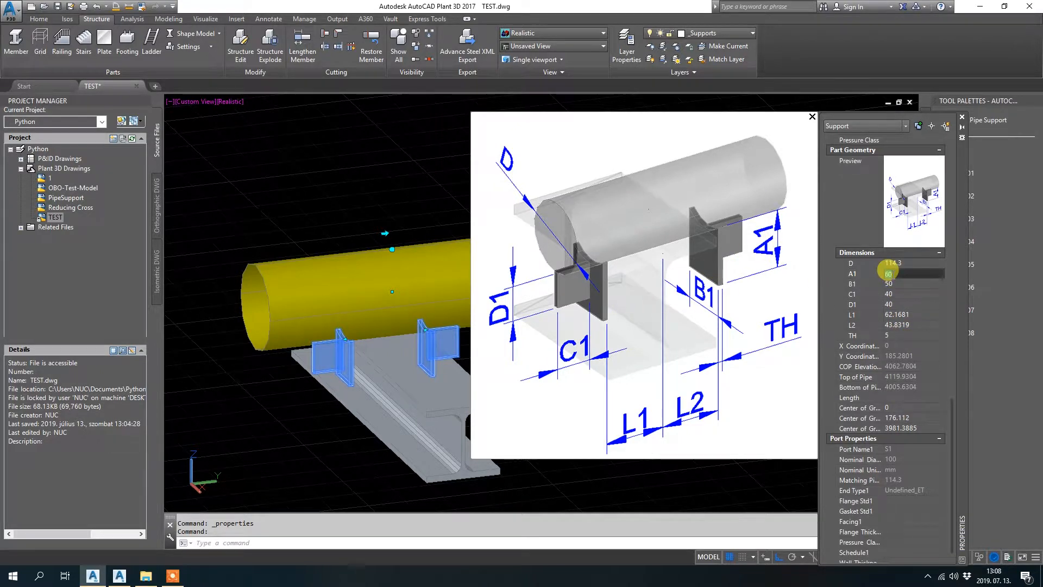
key(Tab)
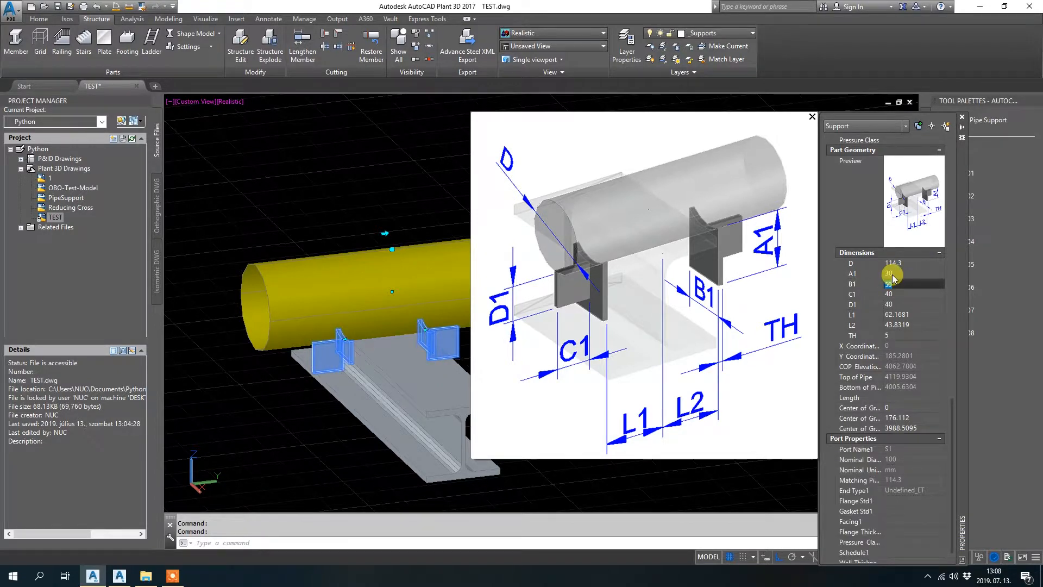
click(443, 411)
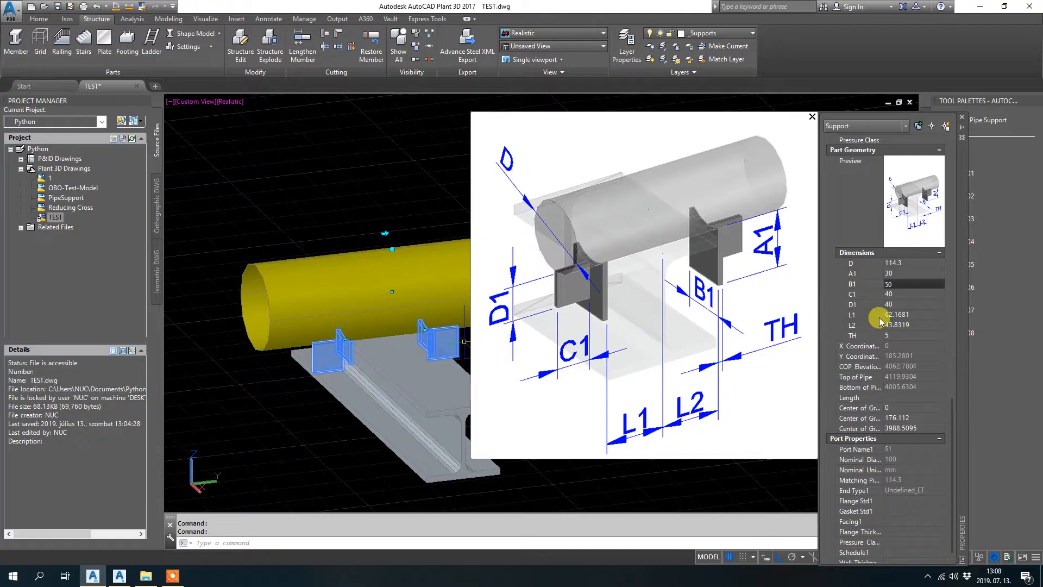
Set the PPS01 support's plate height A1 to 100.
click(901, 271)
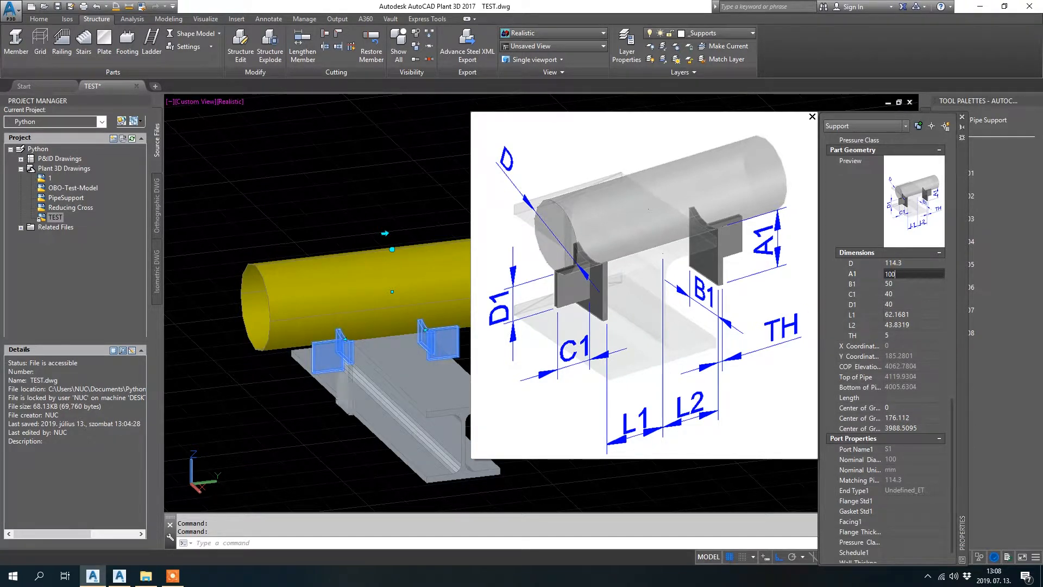
text(100)
key(Tab)
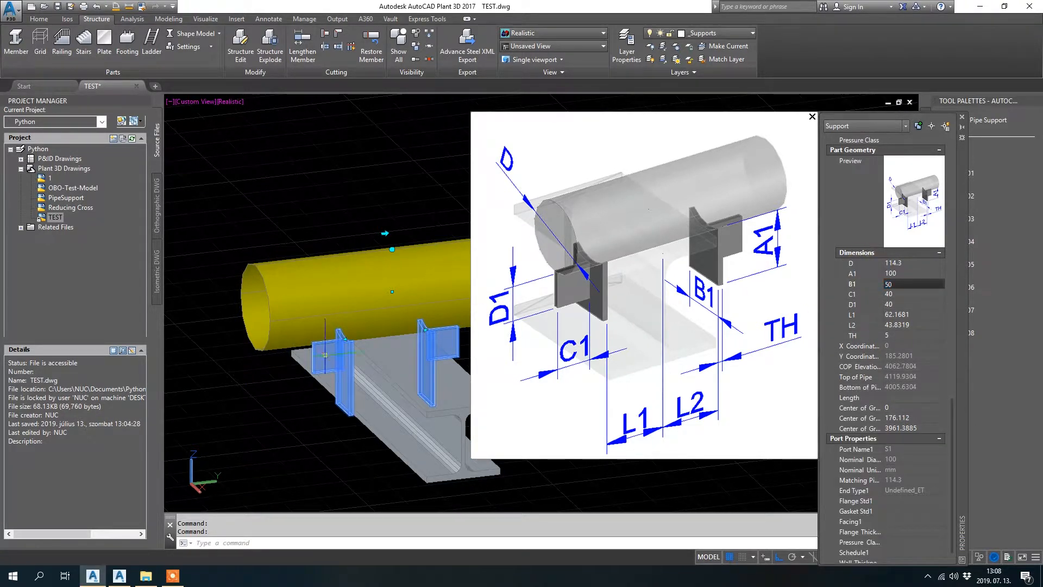
key(Return)
Set the PPS01 support's plate height A1 to 60.
click(916, 274)
text(6)
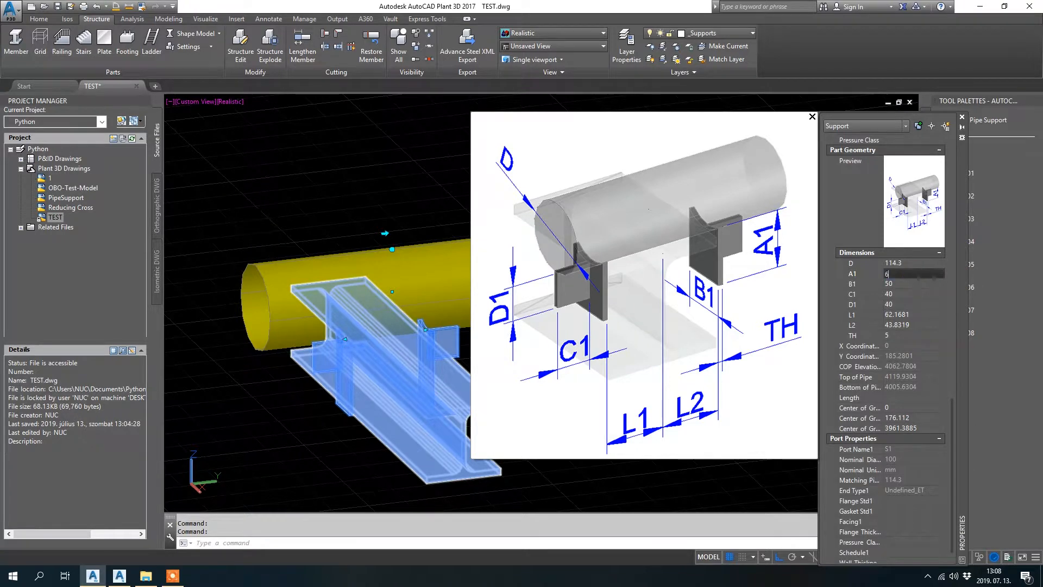
text(0)
key(Tab)
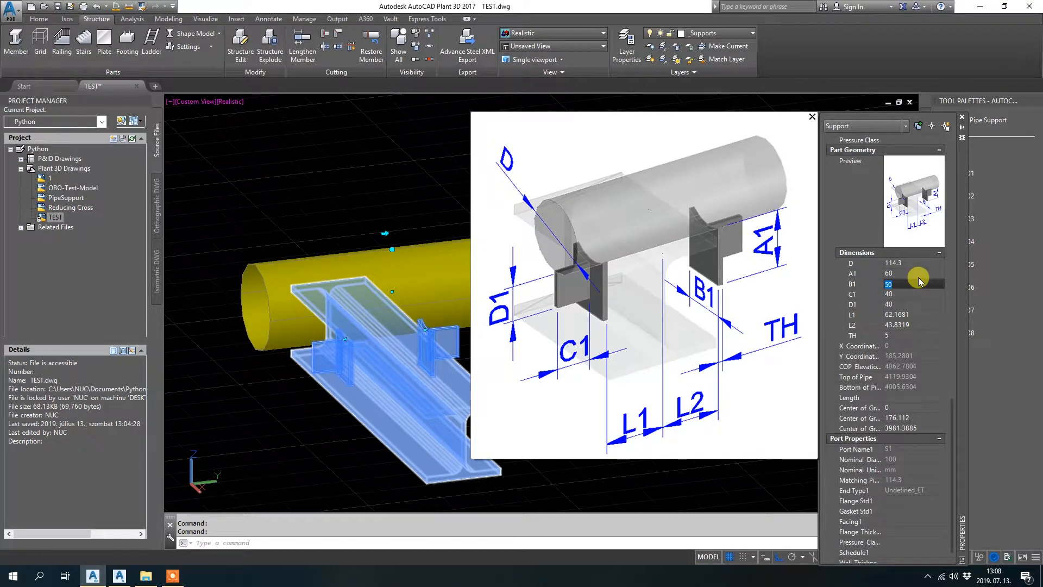
click(916, 270)
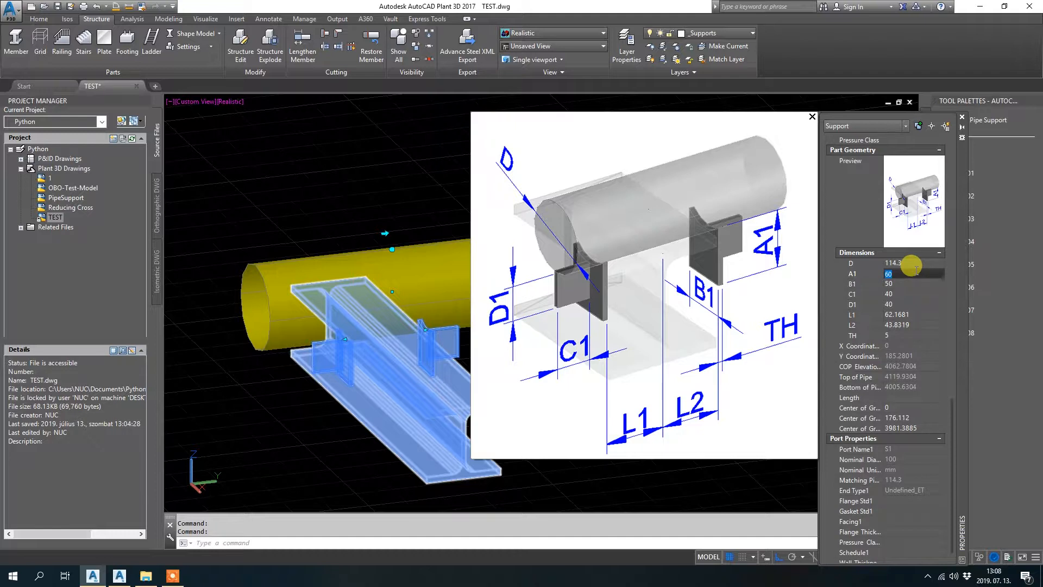
key(Tab)
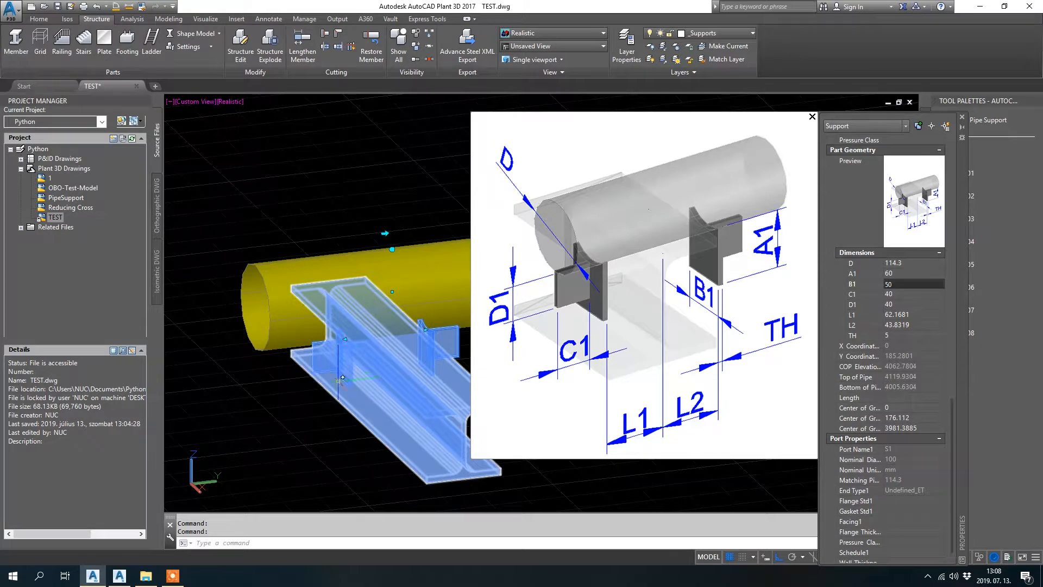
Set the PPS01 support's plate width B1 to 0 and clear the selection to check the plates' shape.
click(903, 284)
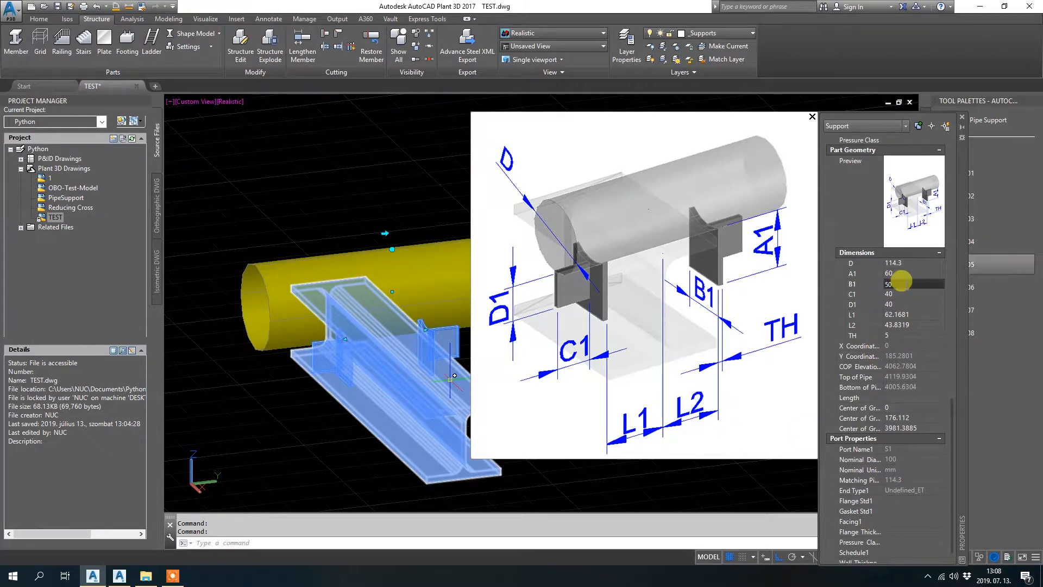
text(0)
click(913, 279)
key(Escape)
key(Escape)
scroll(448, 379, up, 4)
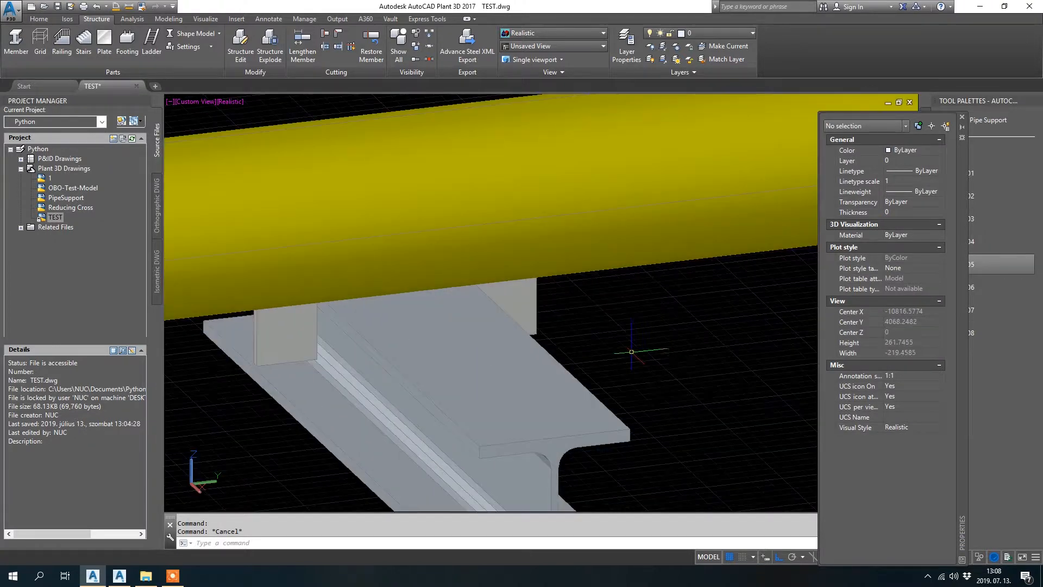
scroll(635, 355, down, 3)
shift+middle_drag(633, 348, 596, 344)
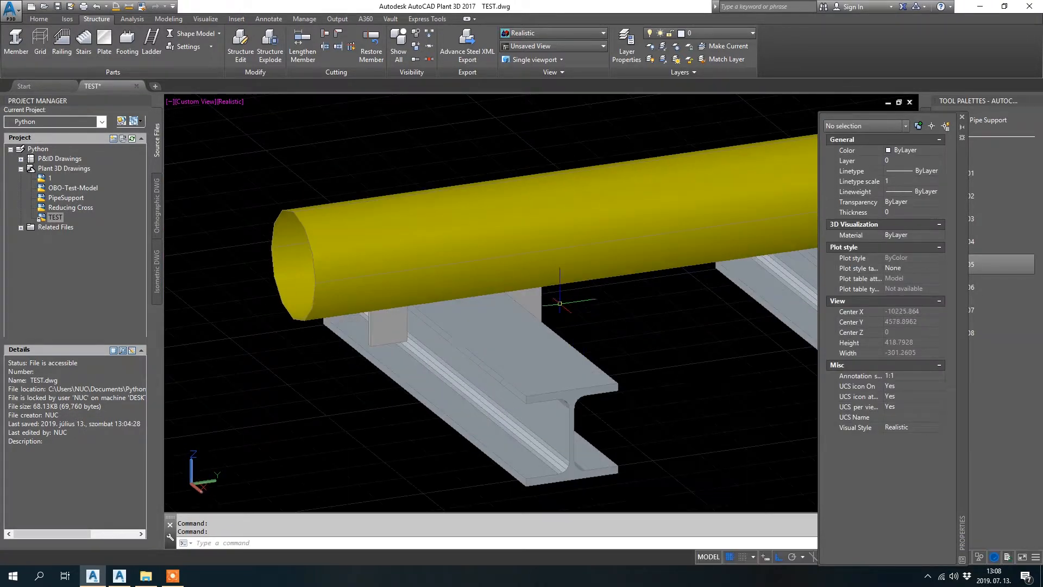
Set the PPS01 support's plate width B1 to 40.
click(524, 304)
drag(952, 236, 956, 308)
scroll(955, 389, down, 10)
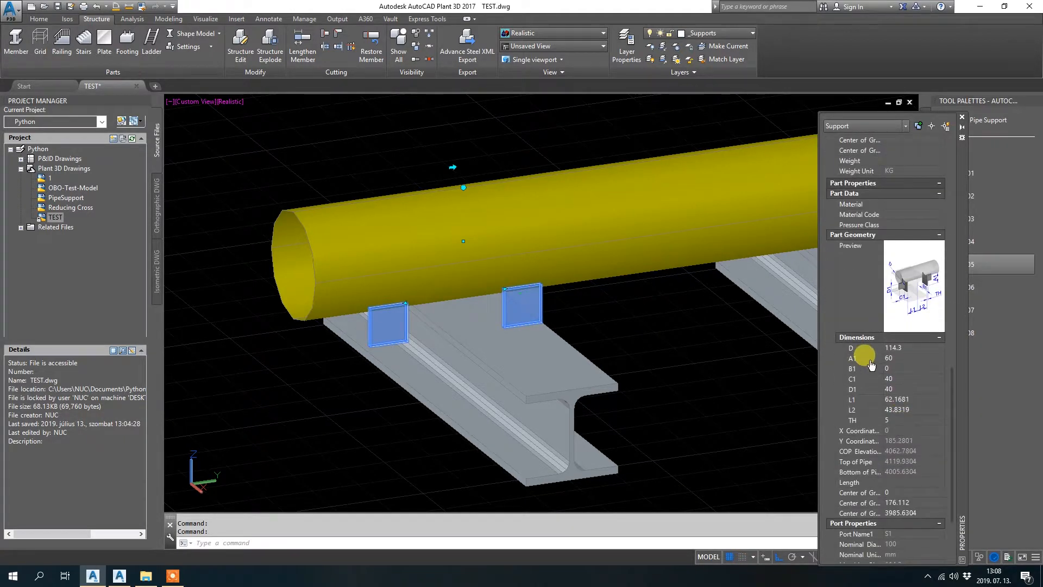
click(890, 367)
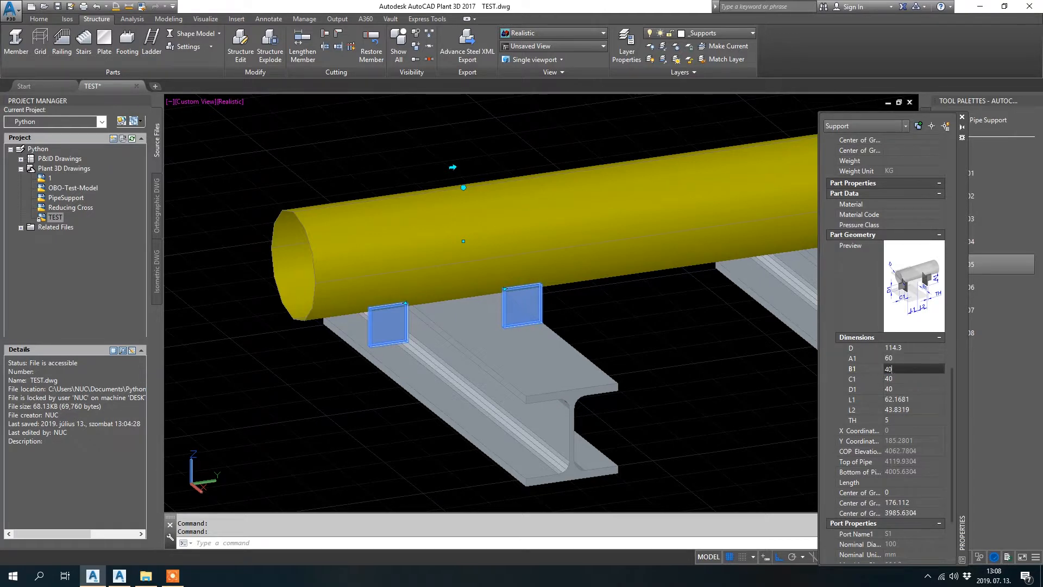
key(Return)
key(Escape)
scroll(680, 276, up, 5)
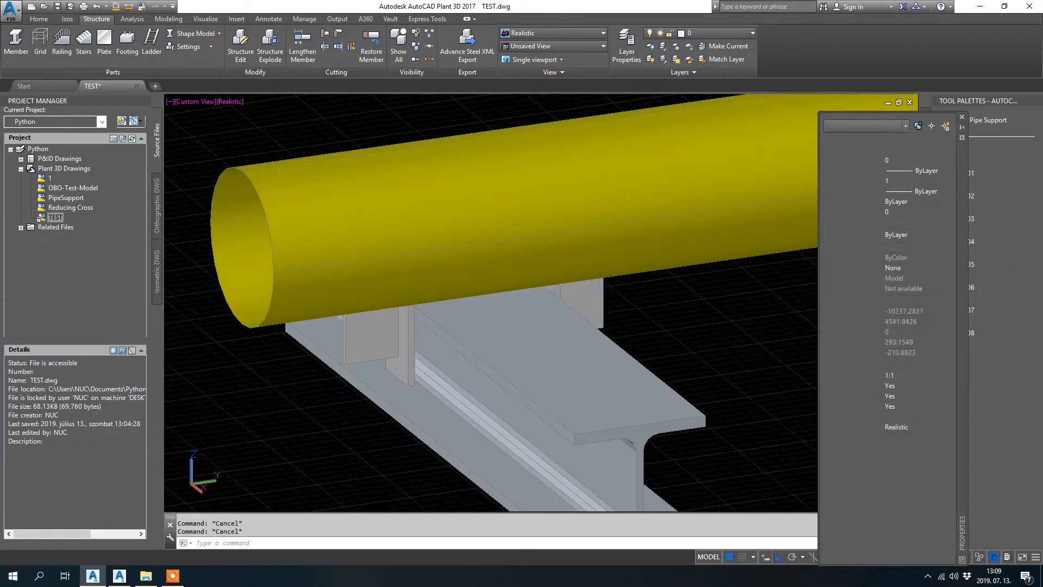
Close the properties and place a PPS02 support on the pipe at the second beam.
shift+middle_drag(681, 276, 528, 293)
middle_click(526, 283)
middle_click(526, 284)
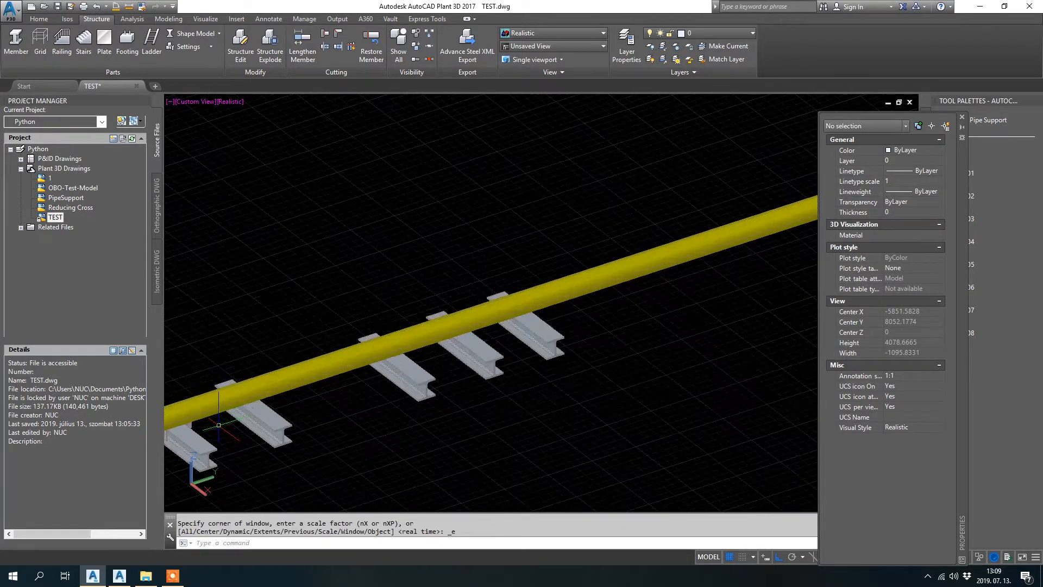
click(960, 116)
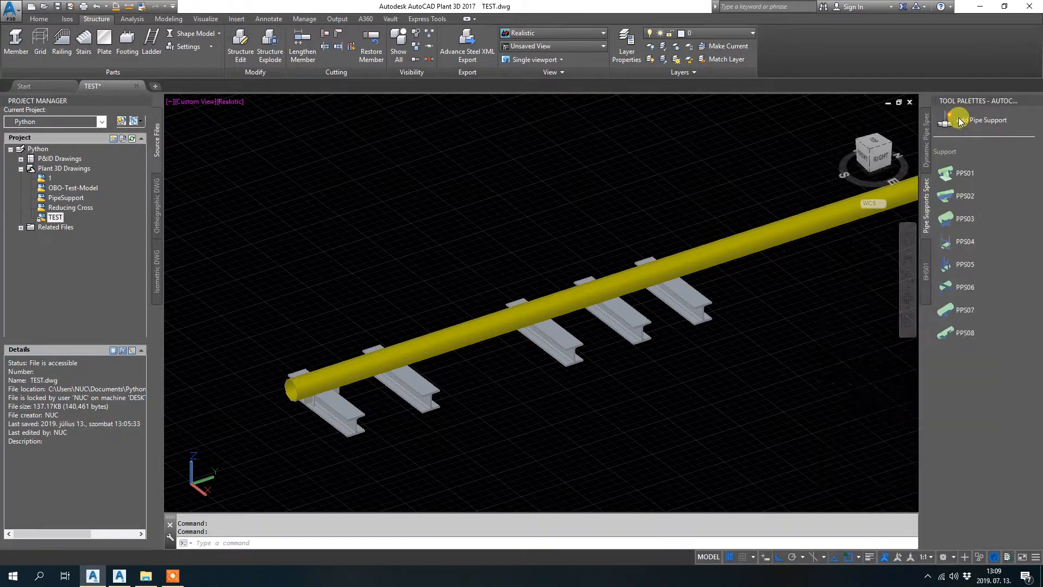
scroll(428, 376, up, 5)
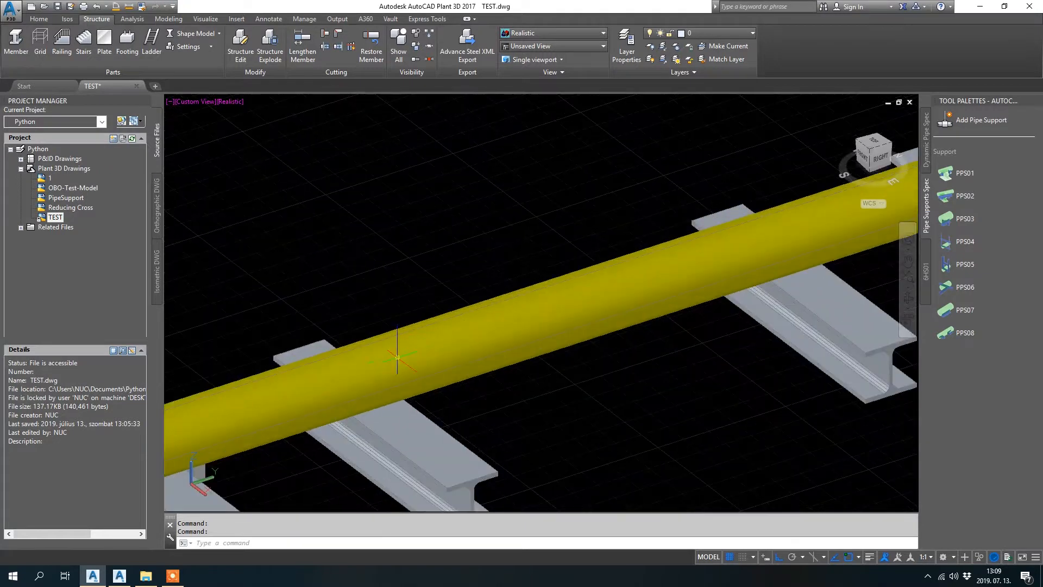
click(950, 196)
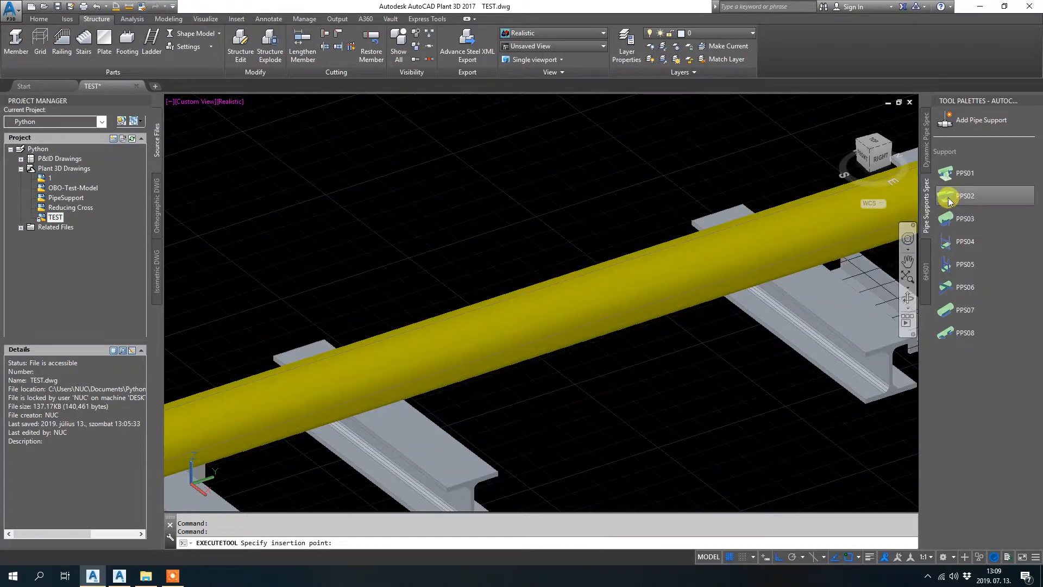
click(407, 358)
key(Escape)
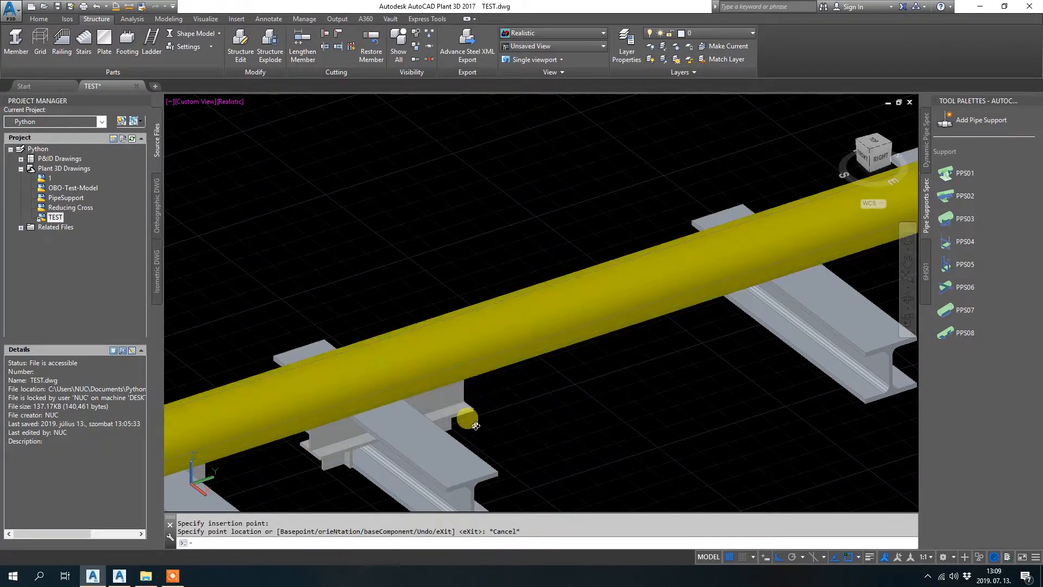
Move the second beam straight down, clear of the PPS02 support, using the midpoint of its web end as base point.
scroll(431, 375, up, 6)
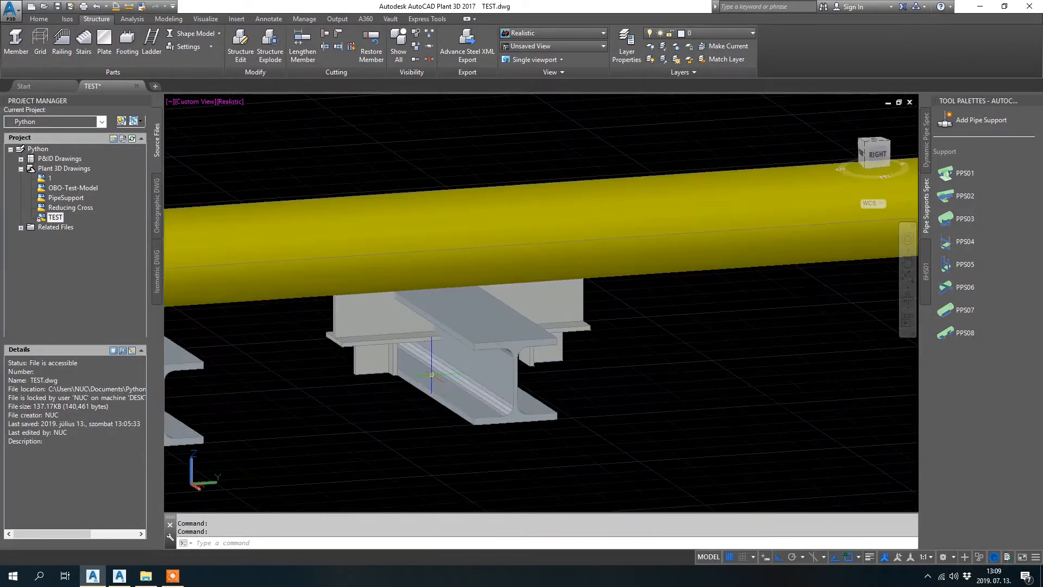
click(470, 325)
text(mov)
key(Return)
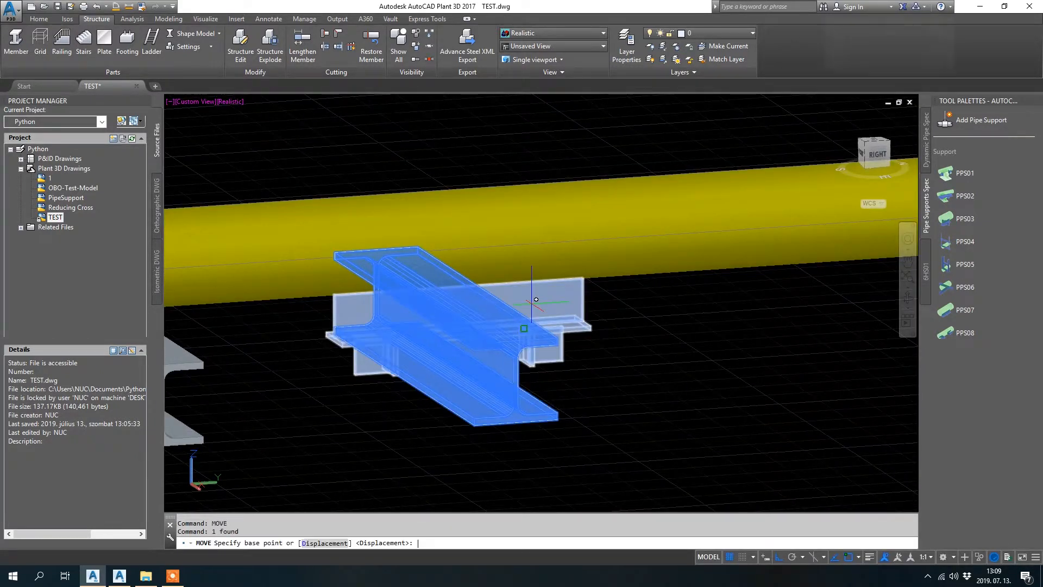
shift+middle_drag(535, 272, 614, 405)
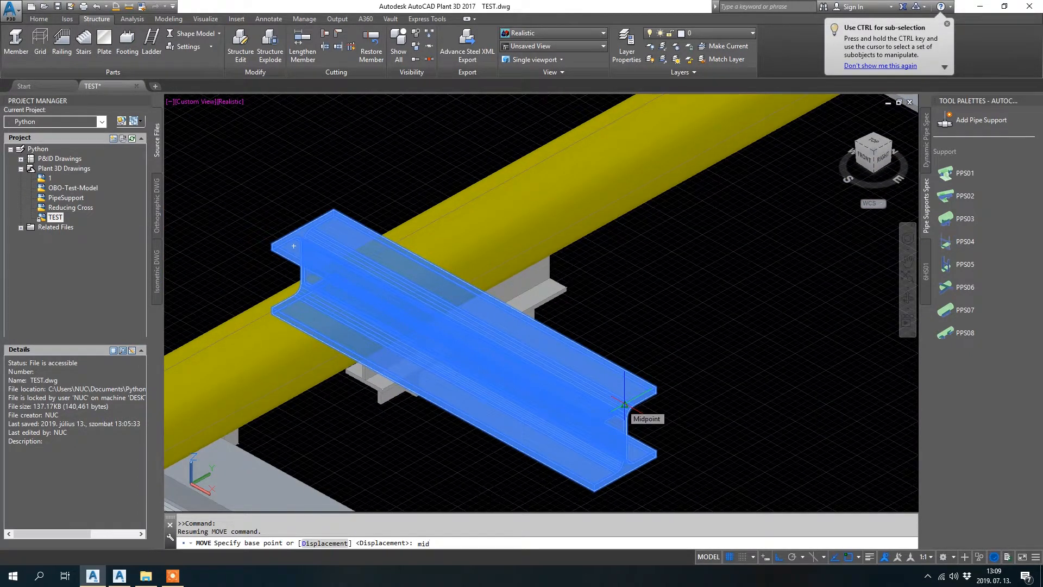
key(Return)
click(625, 405)
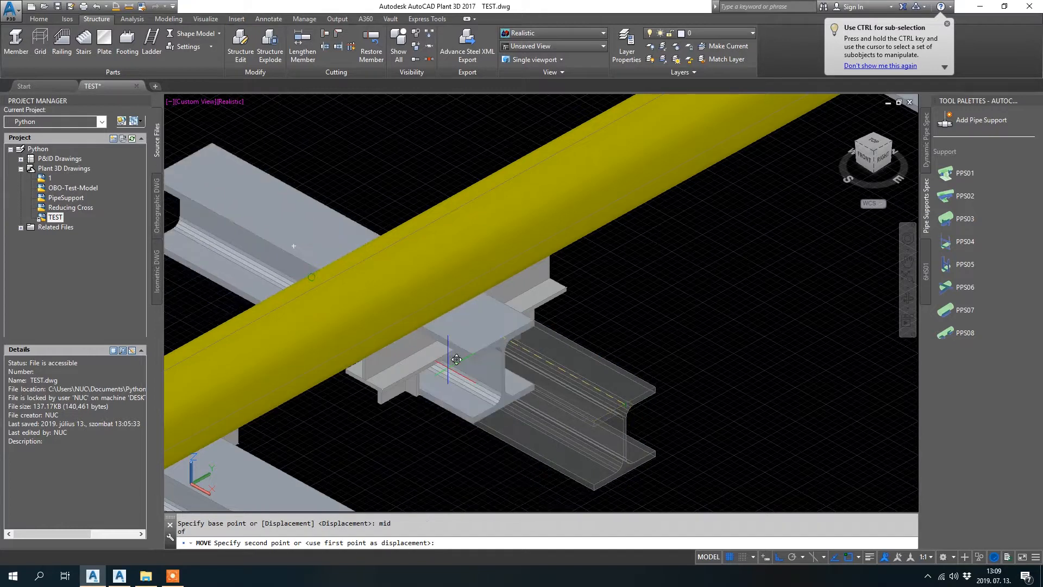
shift+middle_drag(549, 380, 421, 330)
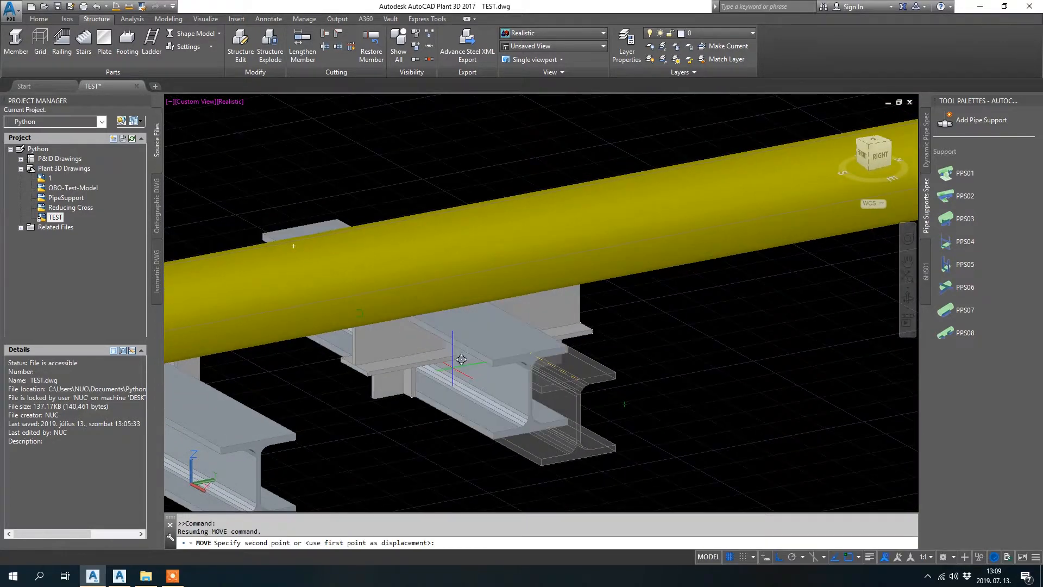
shift+middle_drag(445, 375, 453, 389)
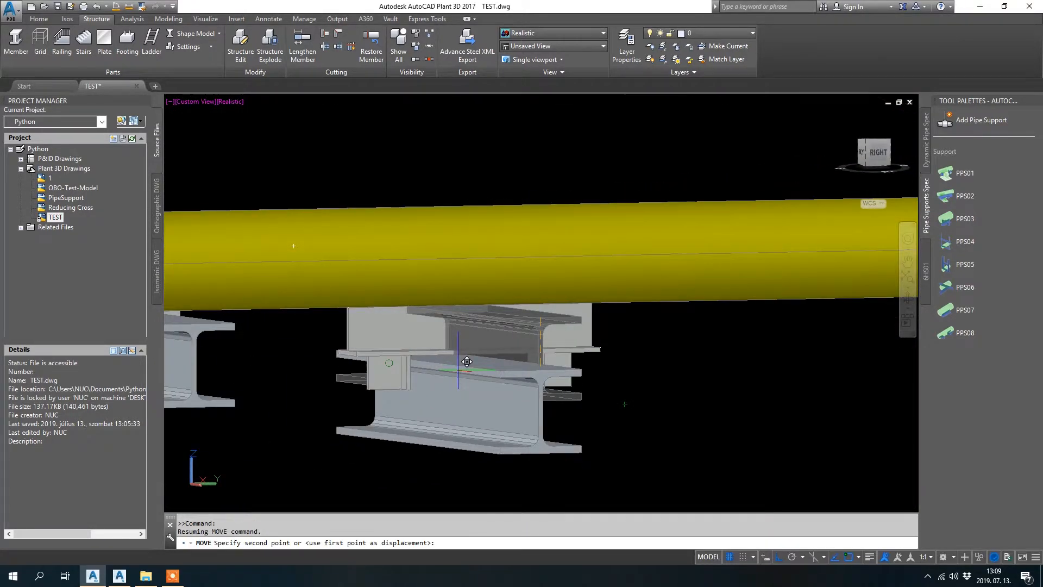
key(Escape)
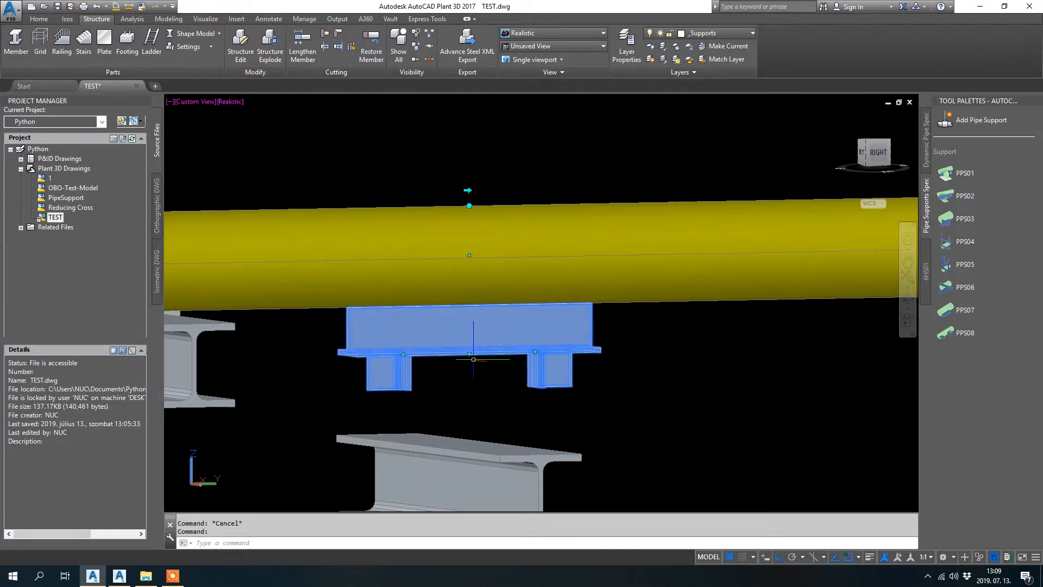
Apply the top-centre orientation point to the second beam and move its midpoint up to the PPS02 base plate's underside centre.
click(459, 471)
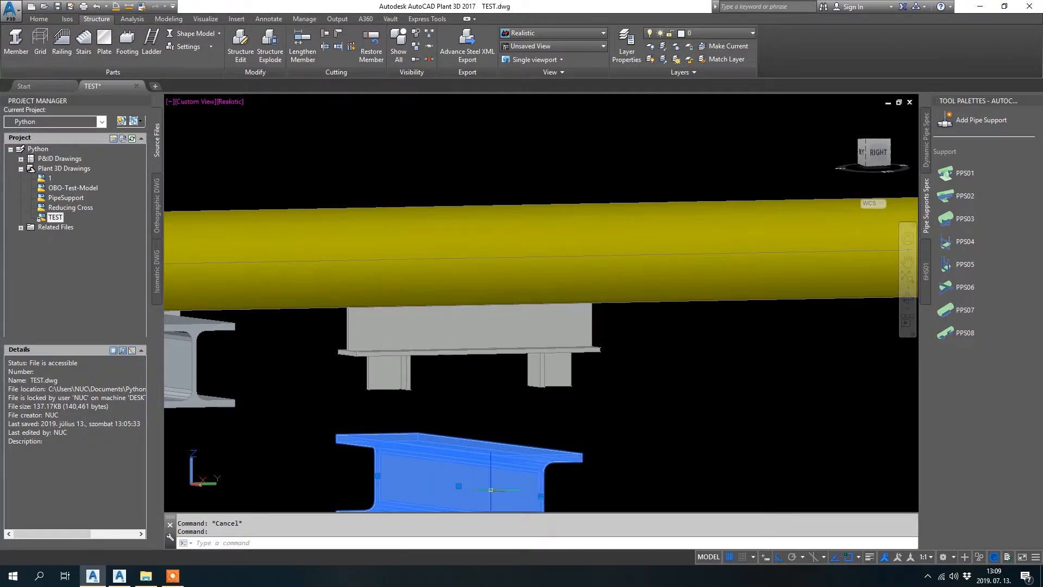
right_click(480, 468)
click(538, 205)
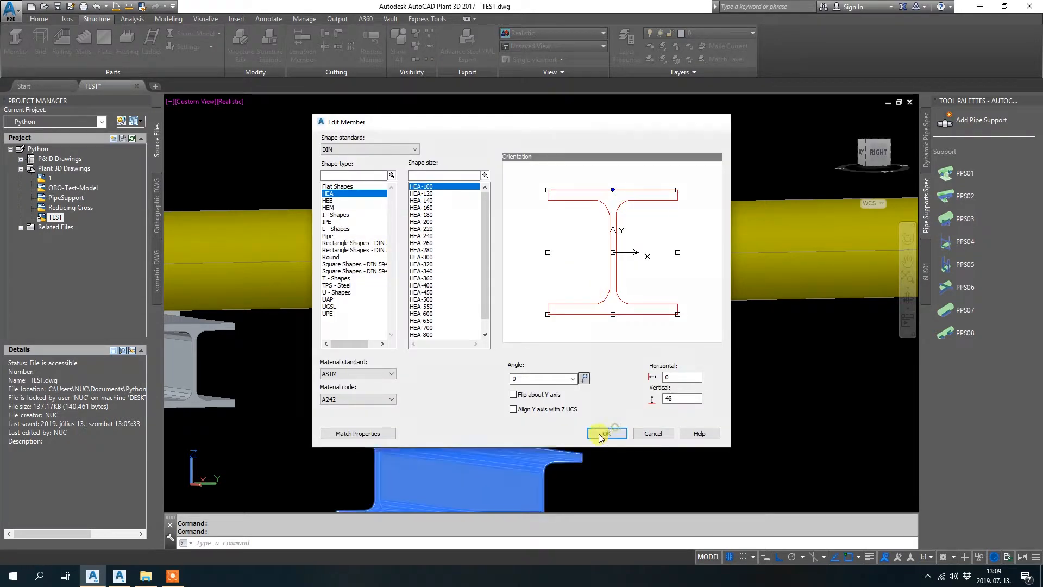
click(604, 433)
click(458, 485)
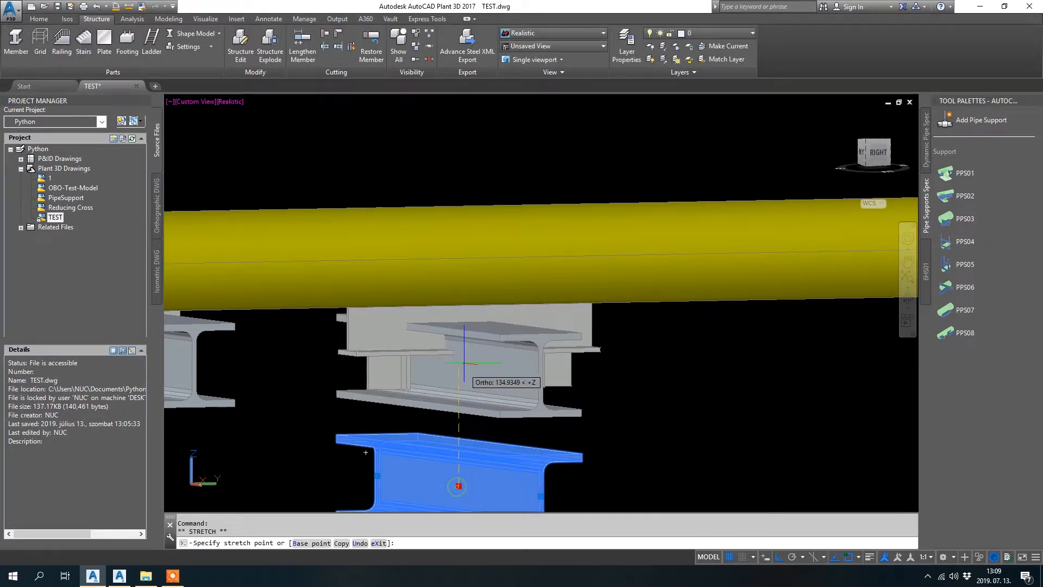
click(507, 394)
key(Escape)
Reapply the HEA-100 beam's top-centre orientation with vertical offset 48, then stretch its near end outward along the beam.
click(500, 385)
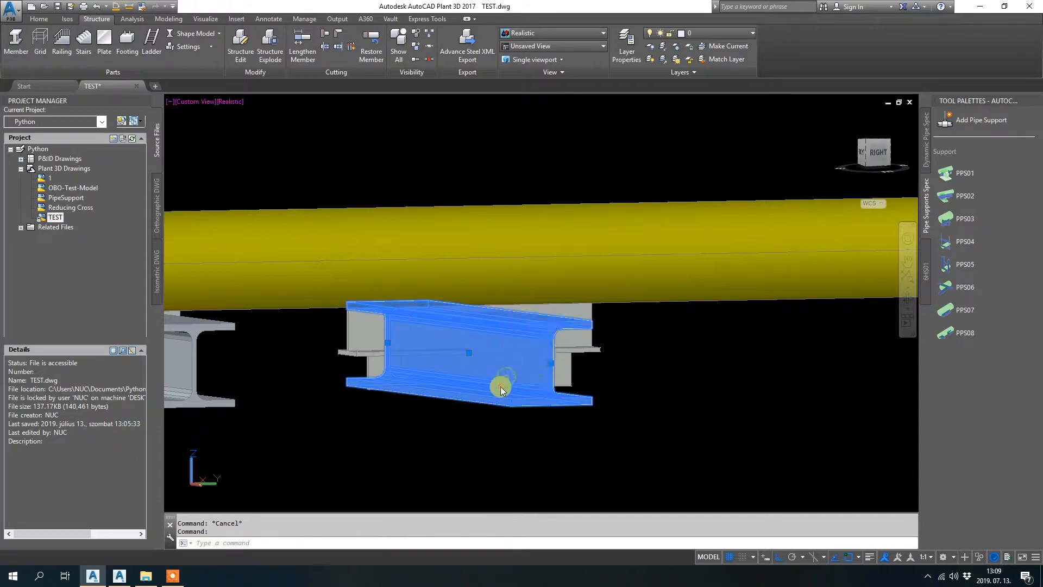
right_click(500, 387)
click(543, 140)
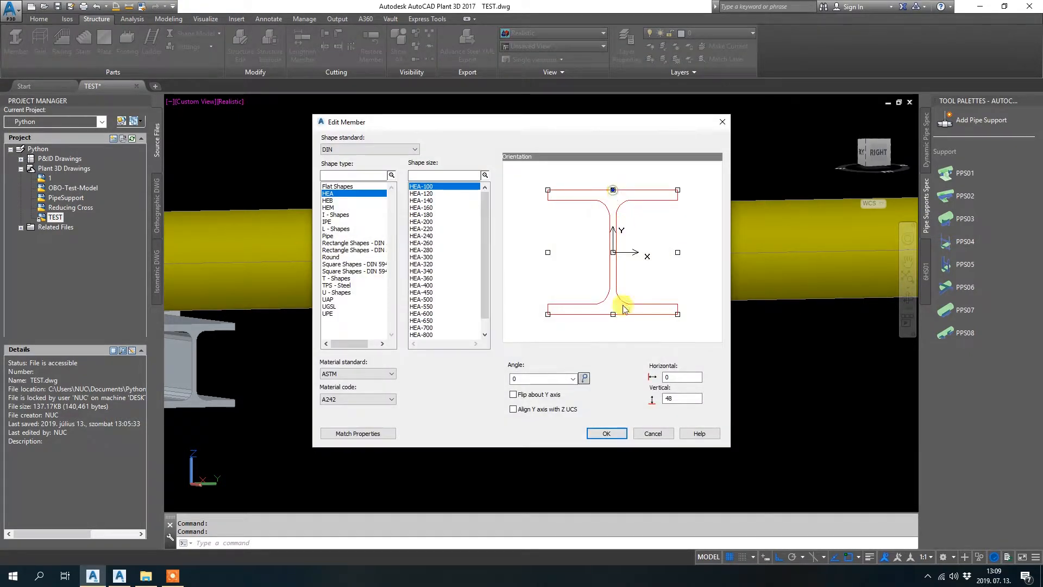
click(607, 433)
click(535, 380)
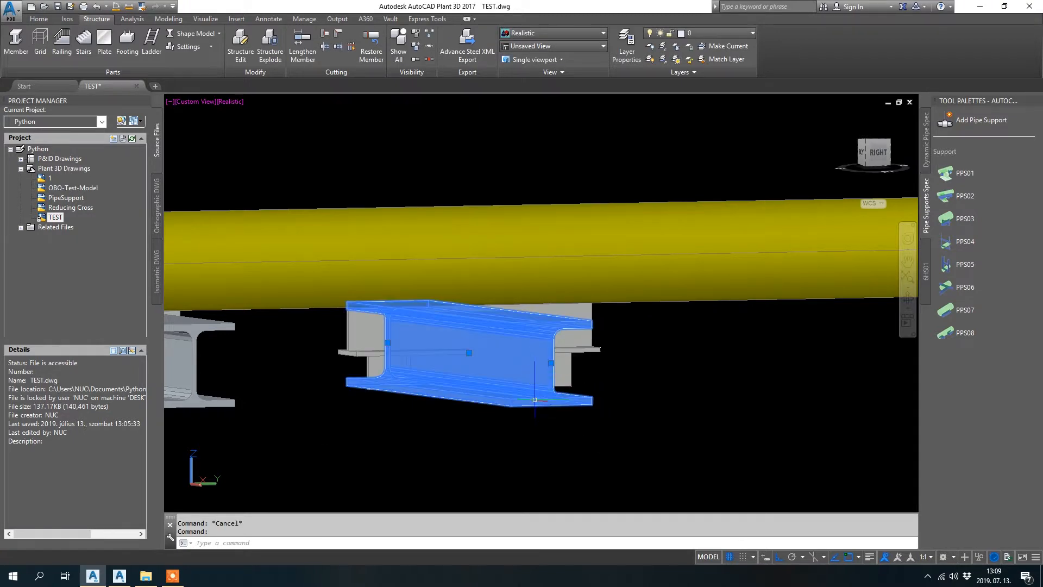
click(551, 364)
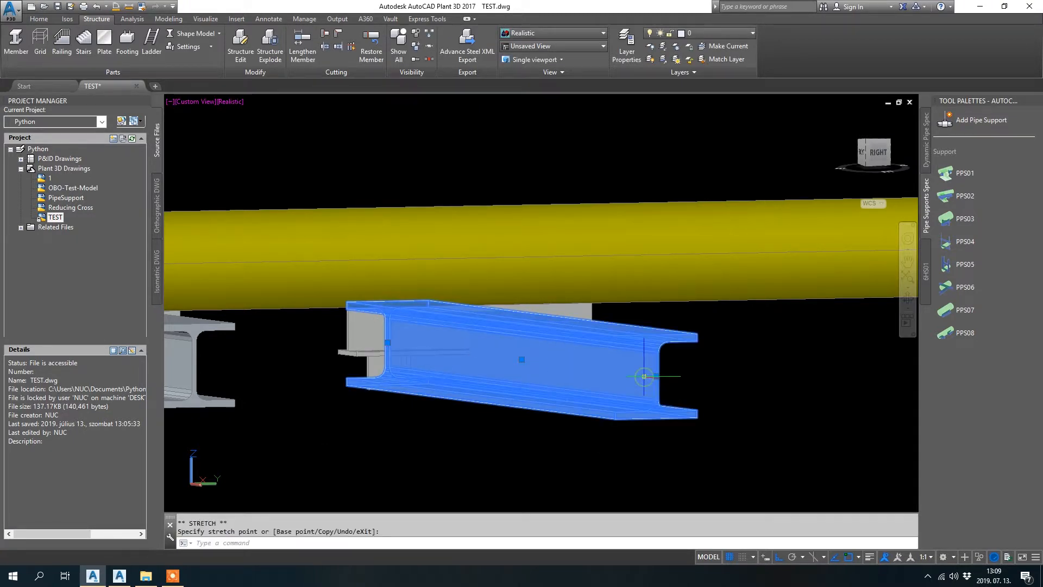
Delete the second beam and draw a new structural member outward from the midpoint of the PPS02 base plate's underside edge.
key(Delete)
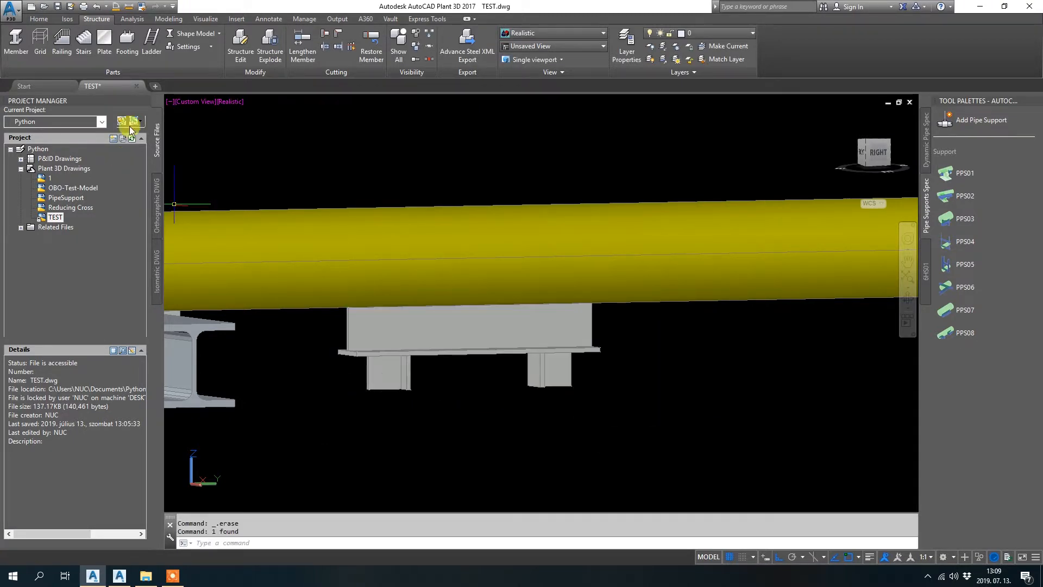
click(16, 44)
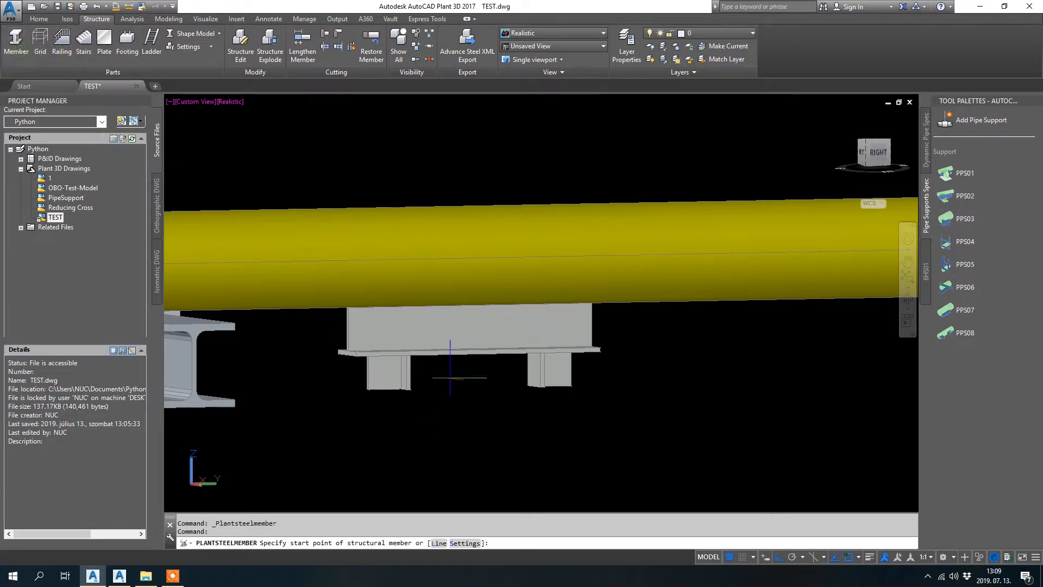
click(466, 358)
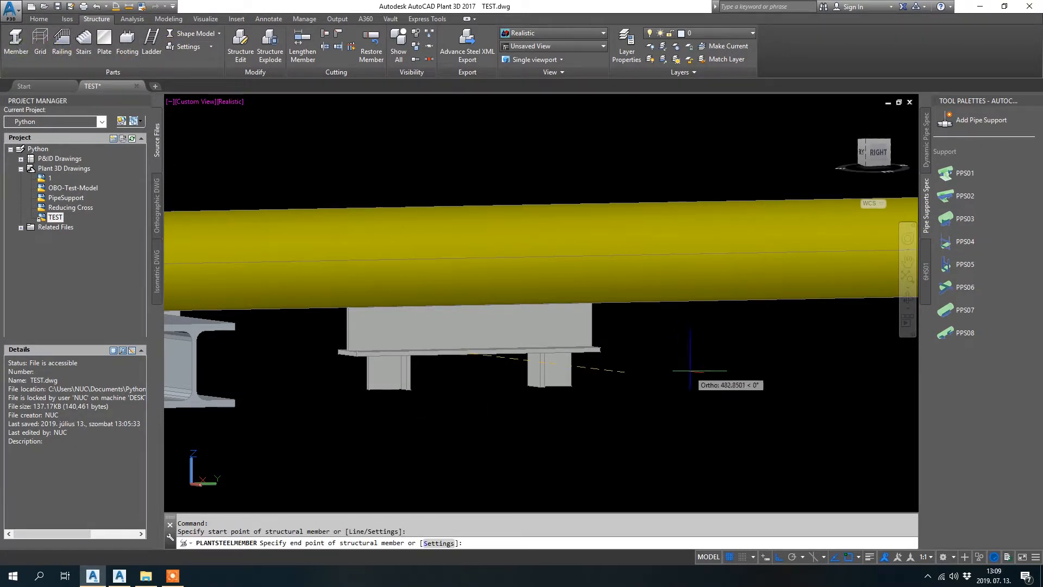
key(Escape)
click(585, 419)
key(Escape)
shift+middle_drag(468, 390, 423, 353)
scroll(422, 353, up, 2)
shift+middle_drag(748, 361, 598, 383)
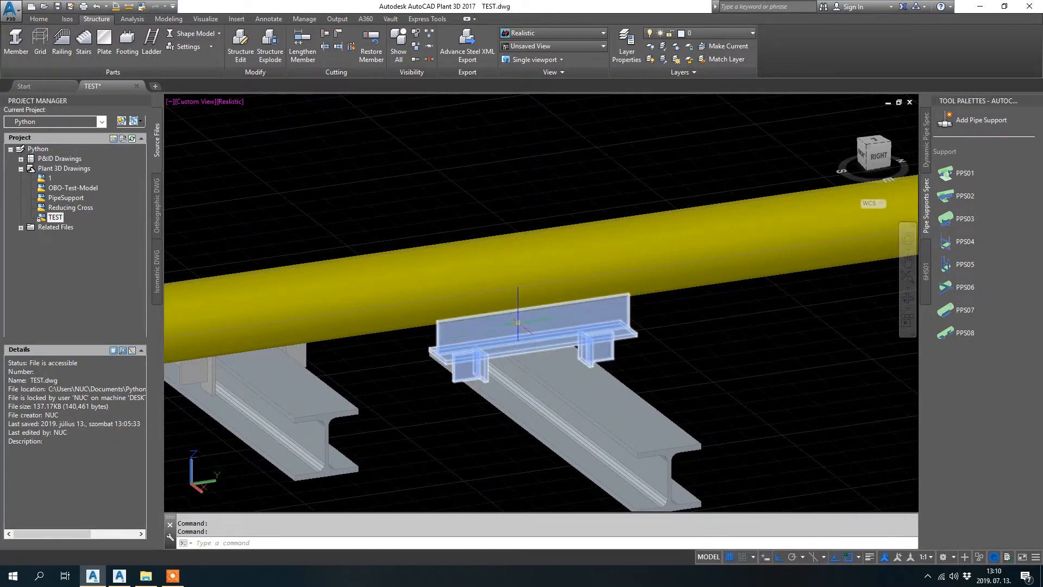
middle_drag(670, 333, 240, 449)
scroll(382, 383, down, 3)
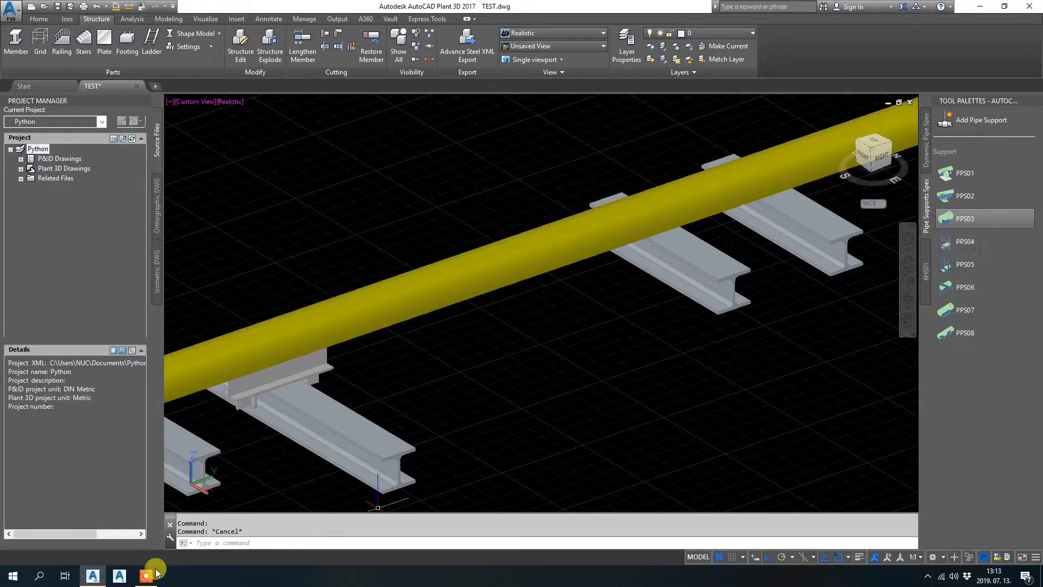
Place a PPS03 support on the pipe in the open span beyond the PPS02 support.
click(960, 217)
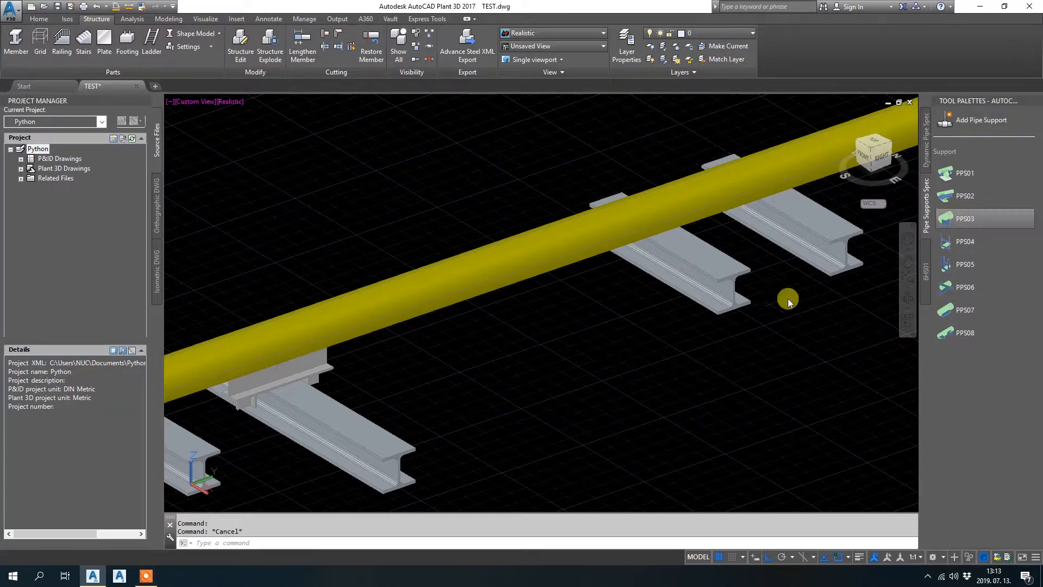
scroll(481, 282, up, 3)
click(472, 228)
scroll(620, 400, up, 3)
shift+middle_drag(521, 423, 472, 298)
scroll(613, 306, down, 4)
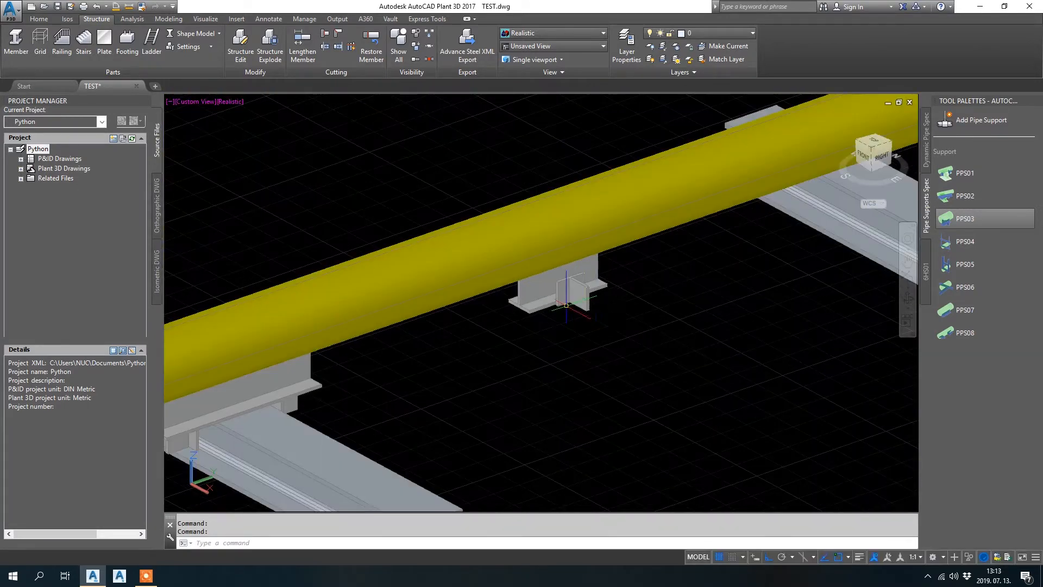
middle_drag(570, 296, 342, 358)
Place a PPS04 support on the pipe between PPS03 and the next beam, with its crossbar running across the pipe.
click(961, 241)
scroll(453, 234, up, 3)
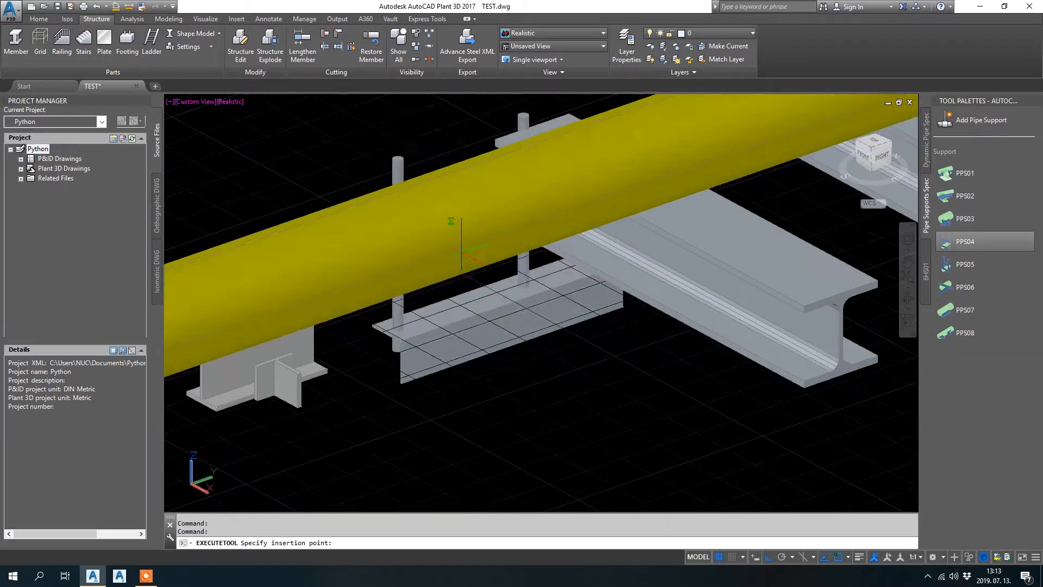
key(Return)
scroll(500, 453, down, 4)
key(Escape)
shift+middle_drag(531, 282, 500, 280)
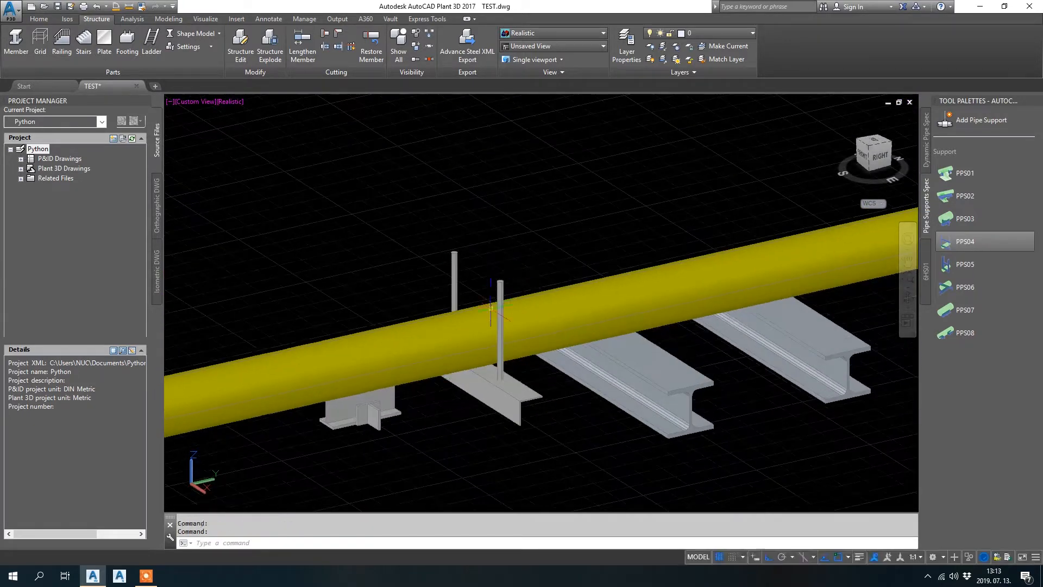
Stretch the PPS04 rods to about 430 mm and extend its crossbar ends to about 307 and 339 mm from the pipe centreline.
click(499, 281)
click(477, 263)
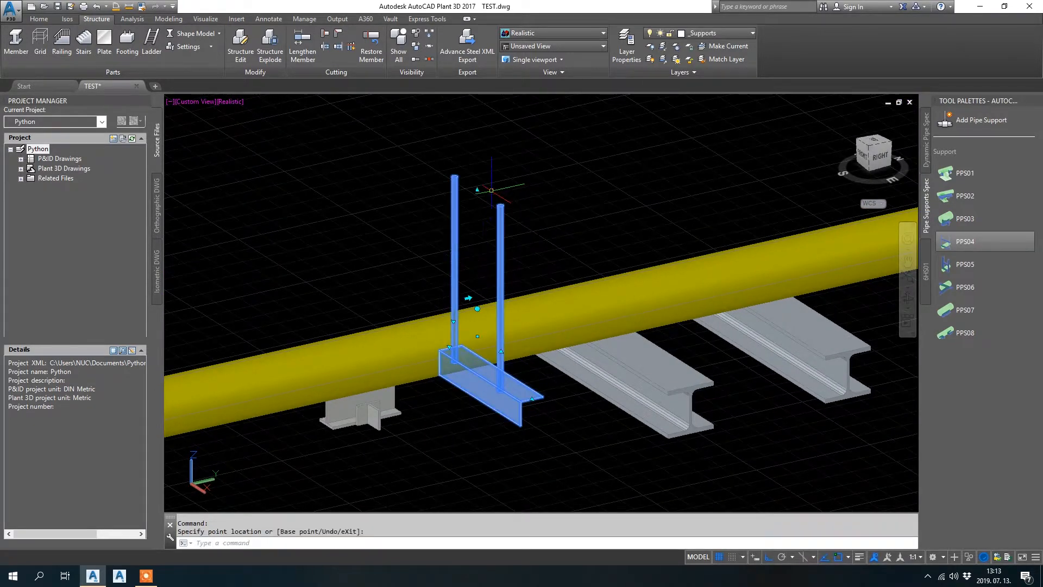
click(477, 153)
click(402, 348)
click(449, 347)
click(400, 310)
Move both PPS04 rods outward along the crossbar to about 251 and 284 mm from the pipe centreline.
shift+middle_drag(539, 342, 561, 355)
scroll(511, 272, down, 3)
scroll(621, 443, up, 2)
shift+middle_drag(607, 462, 545, 315)
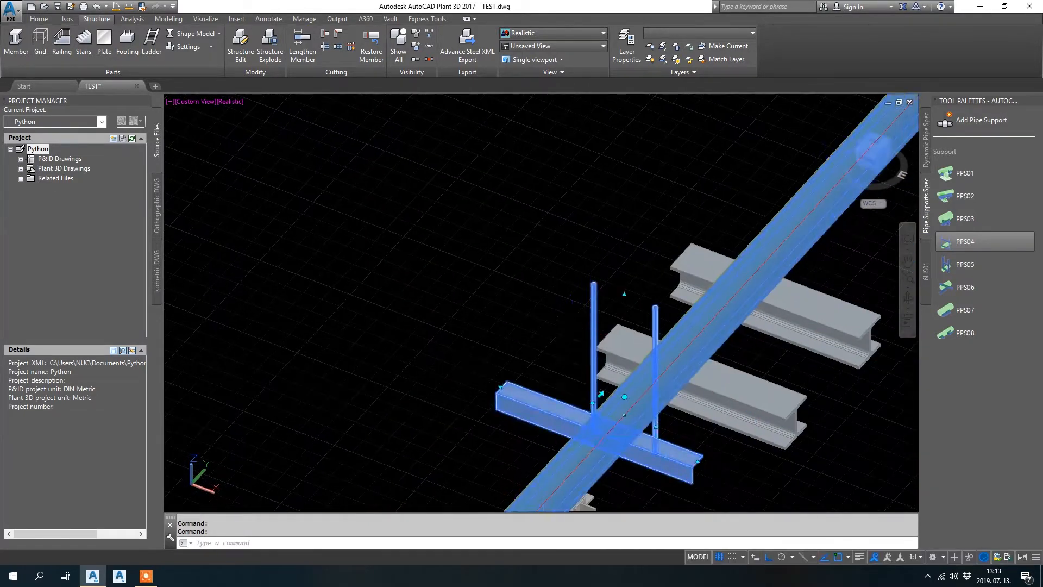
middle_drag(742, 472, 625, 397)
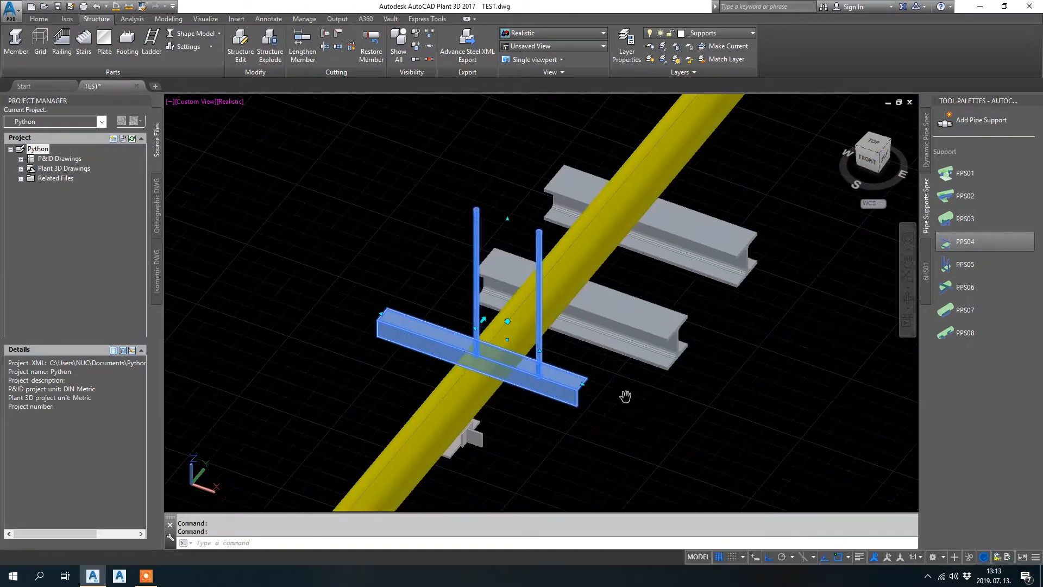
scroll(617, 395, up, 3)
click(550, 369)
click(635, 398)
key(Escape)
click(465, 319)
click(463, 301)
scroll(647, 387, down, 2)
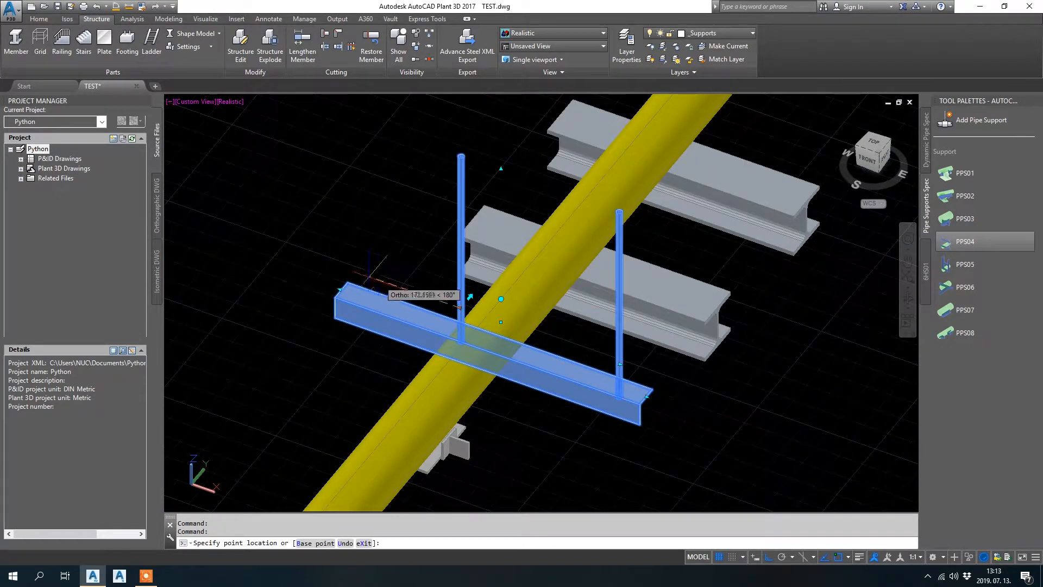
click(368, 305)
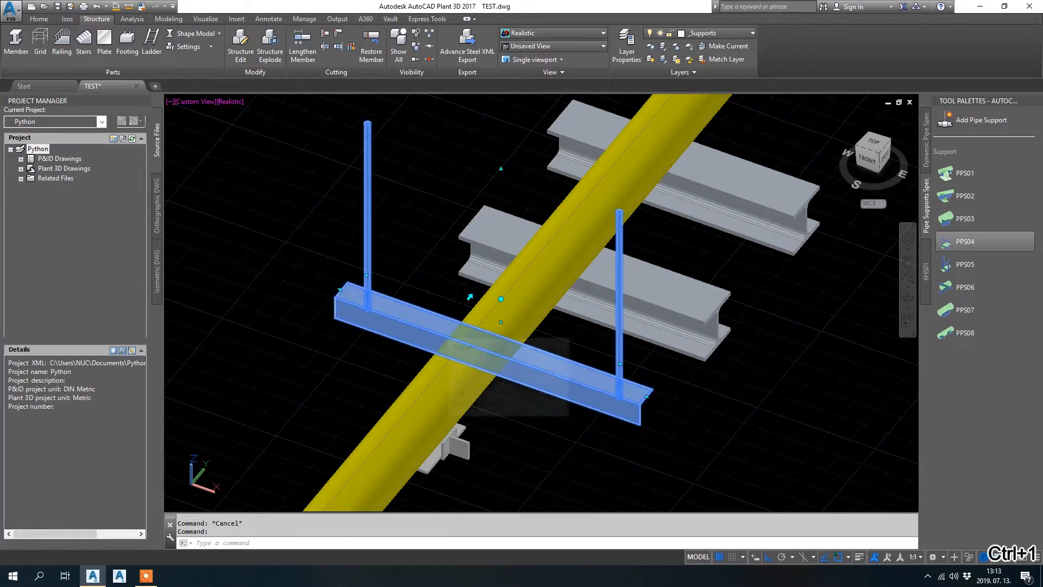
Open the PPS04 support's properties, consult its enlarged dimension diagram, and set TH to -3.
key(ctrl+1)
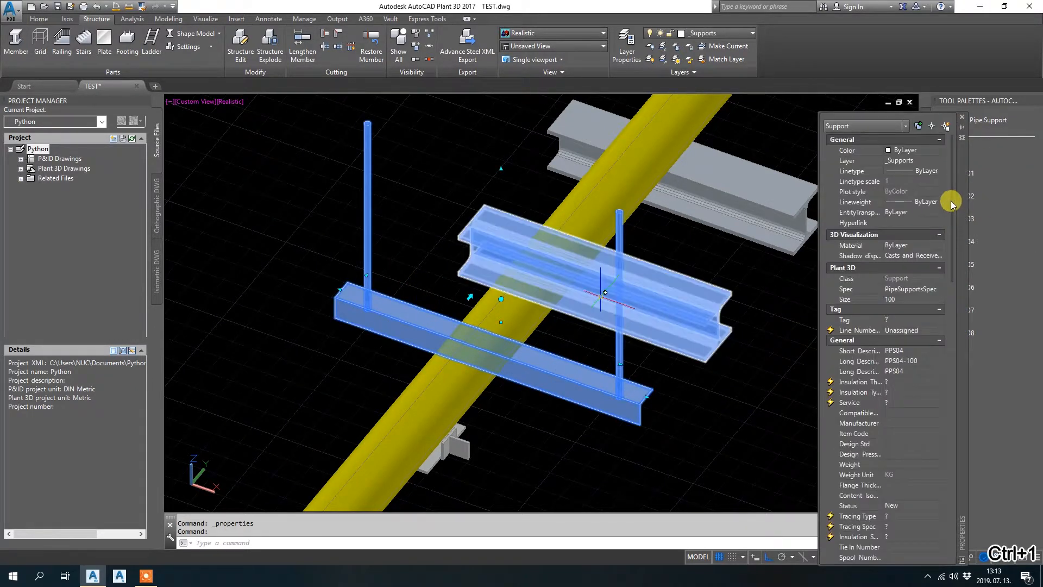
scroll(956, 289, down, 5)
scroll(959, 343, down, 8)
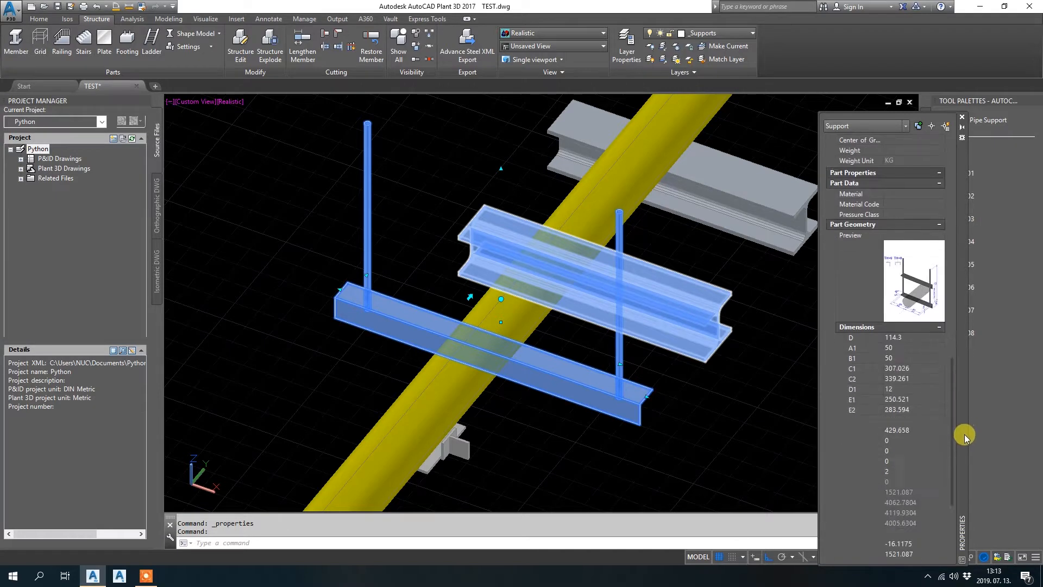
click(922, 263)
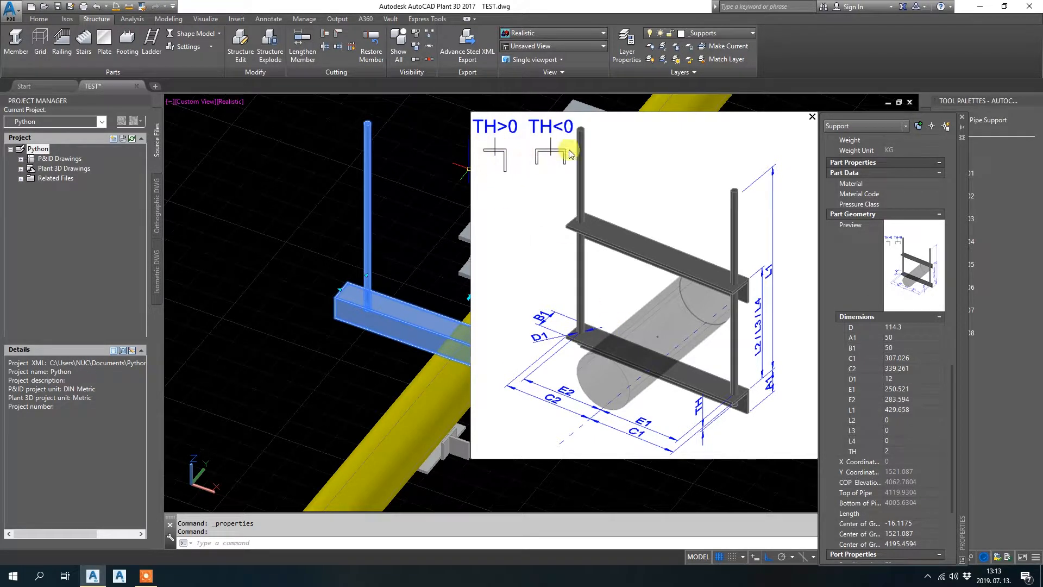
click(811, 117)
click(900, 450)
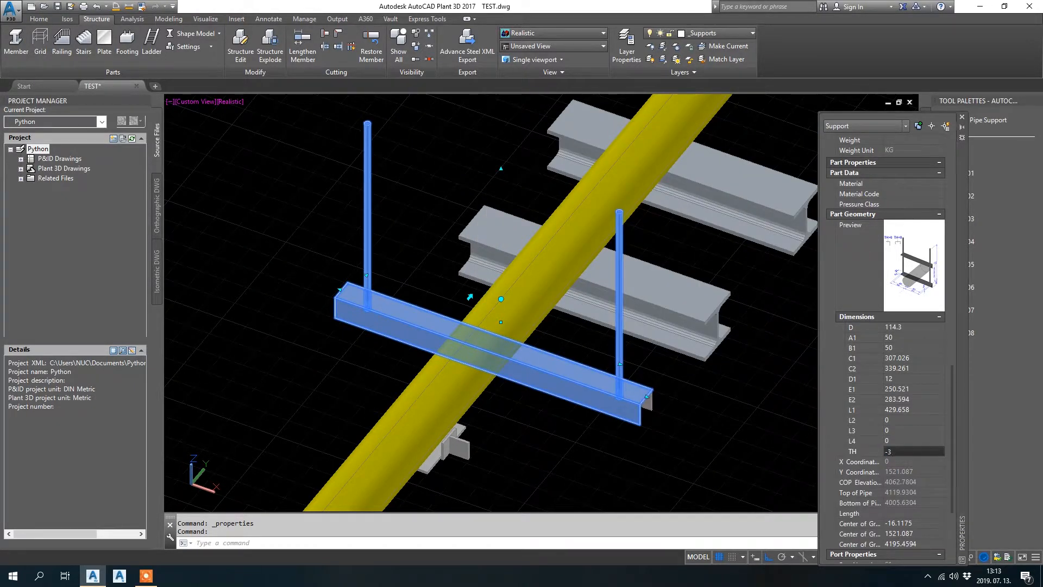
key(Escape)
Check the L2 spacing in the PPS04 dimension diagram and set L2 to 200 to add an upper crossbar.
shift+middle_drag(666, 396, 621, 403)
click(593, 444)
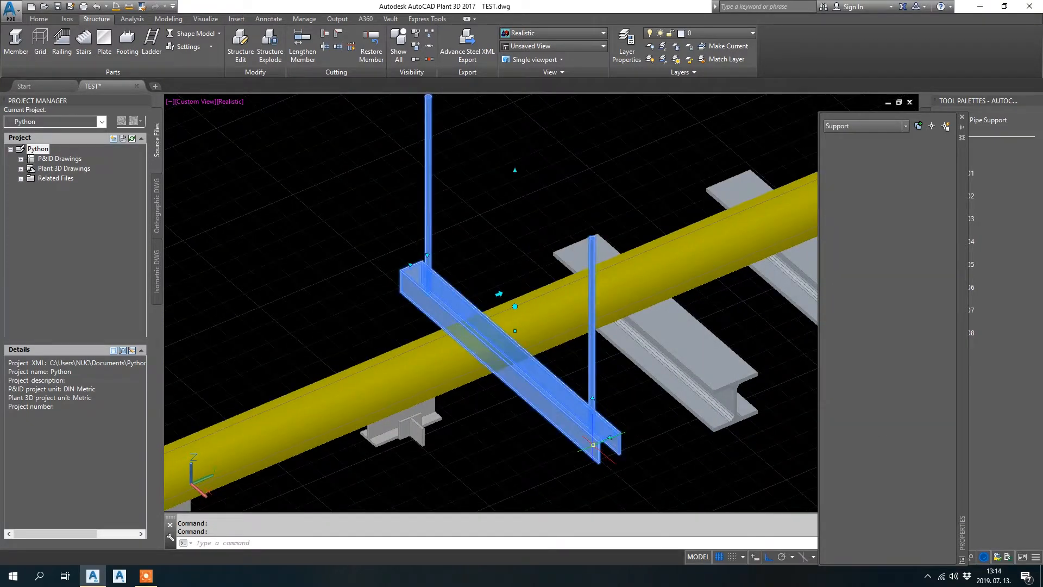
drag(946, 280, 952, 437)
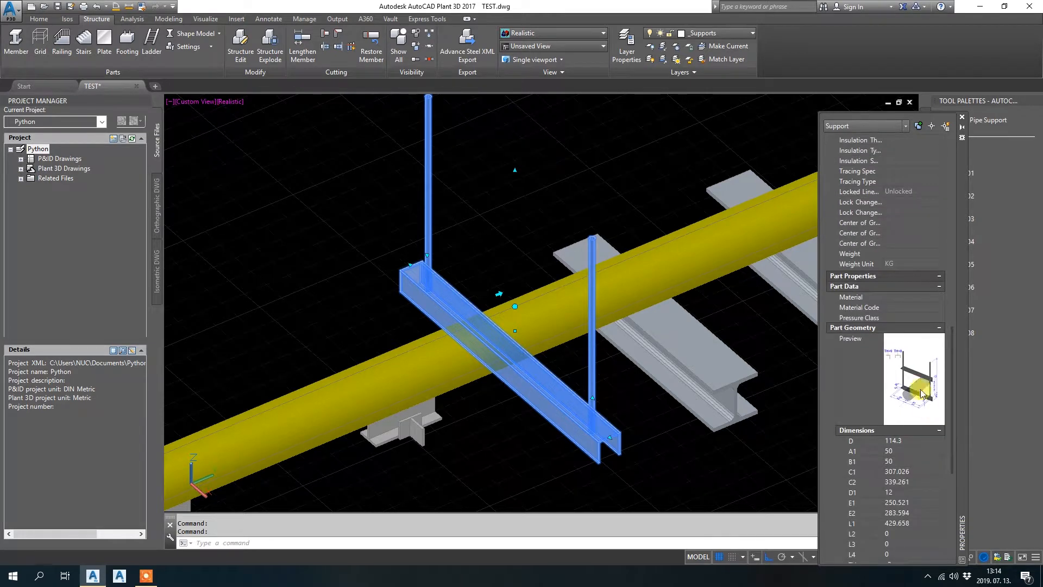
click(897, 374)
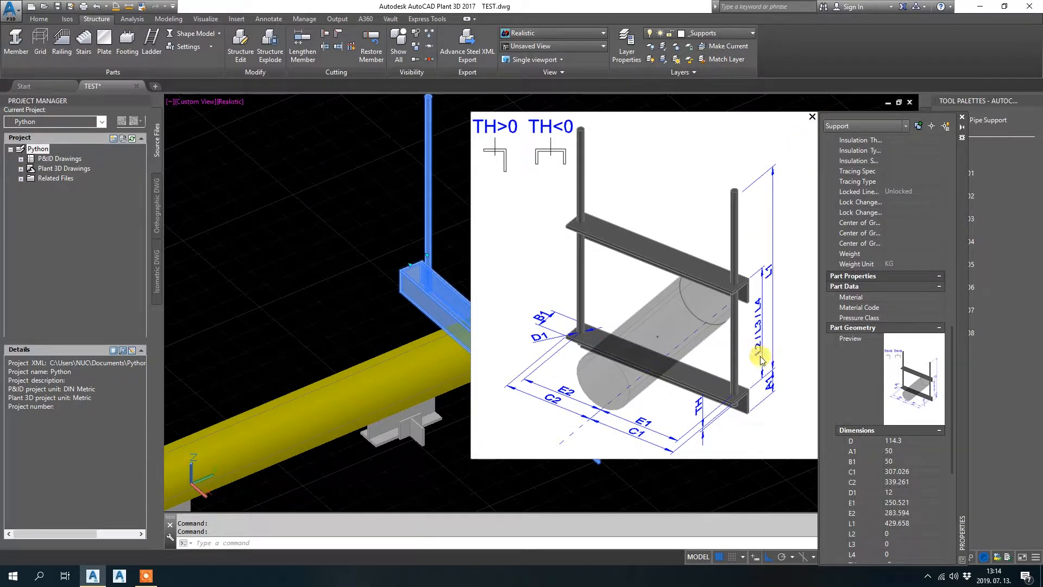
click(812, 117)
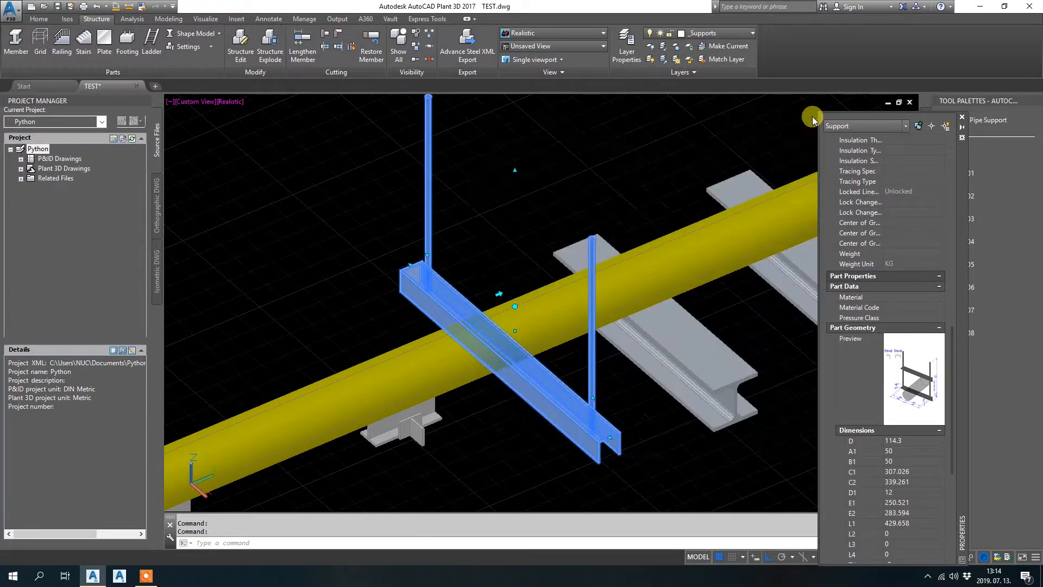
drag(954, 351, 954, 421)
click(896, 366)
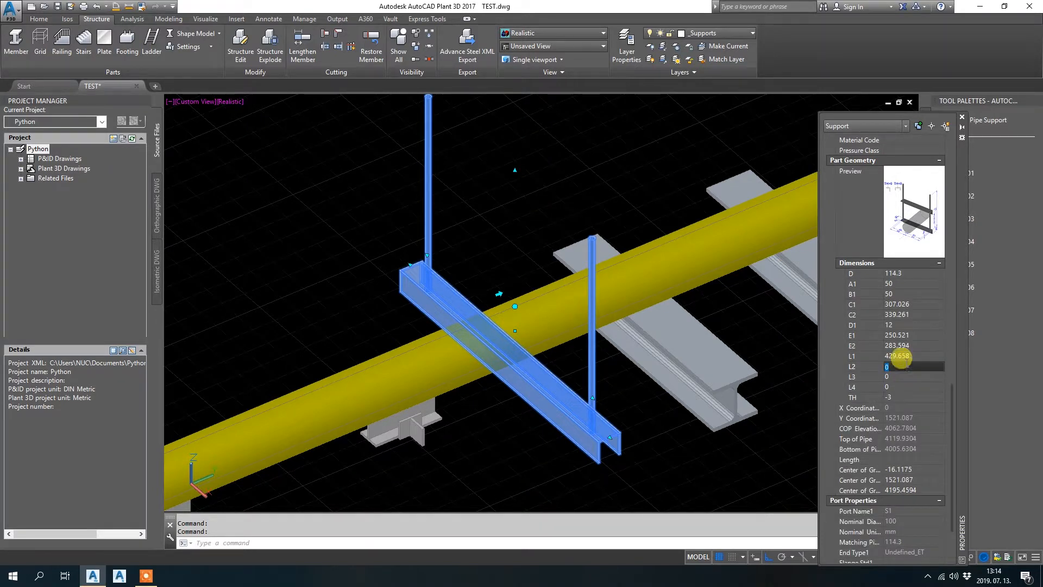
text(200)
key(Return)
key(Escape)
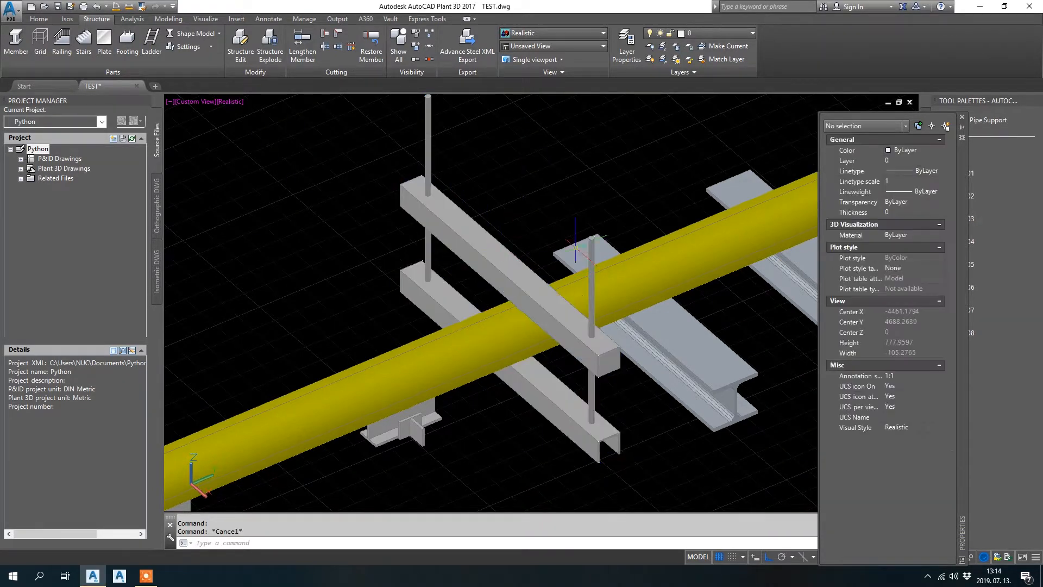
Close the properties and place a PPS05 support across the pipe beyond the last beam.
shift+middle_drag(548, 255, 722, 196)
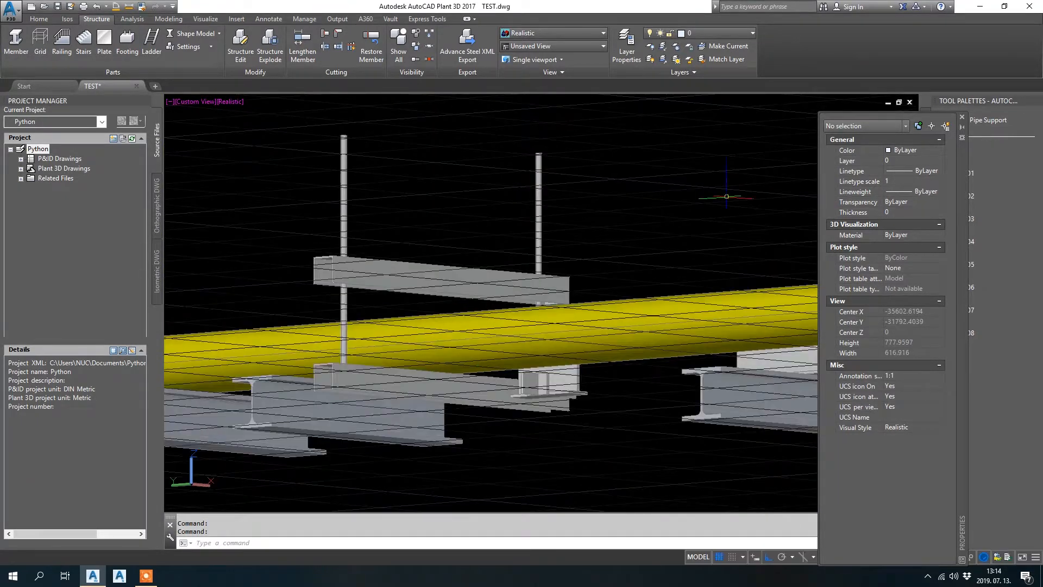
shift+middle_drag(569, 236, 555, 255)
shift+middle_drag(628, 290, 609, 296)
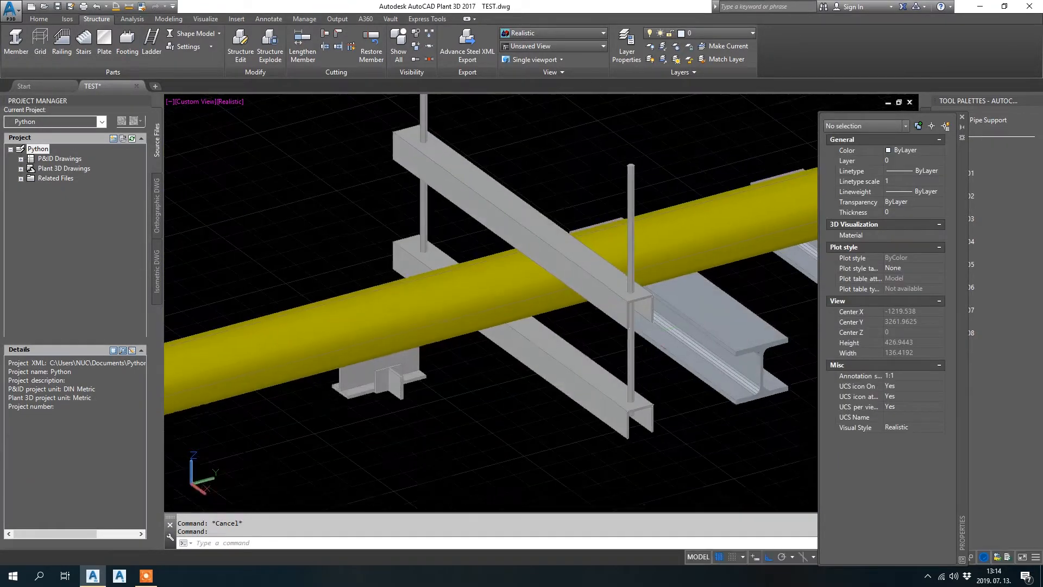
scroll(609, 296, down, 5)
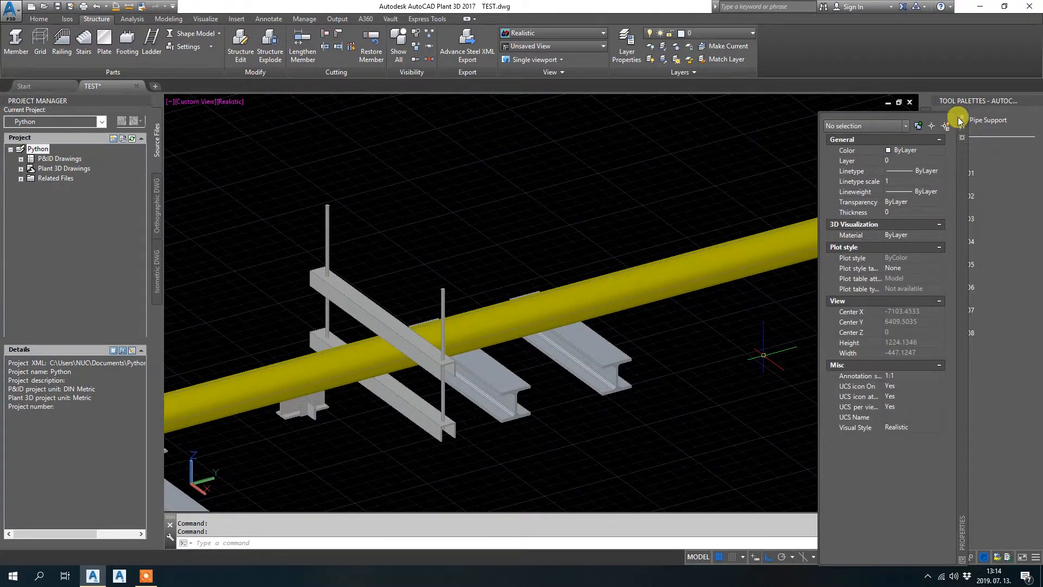
click(962, 117)
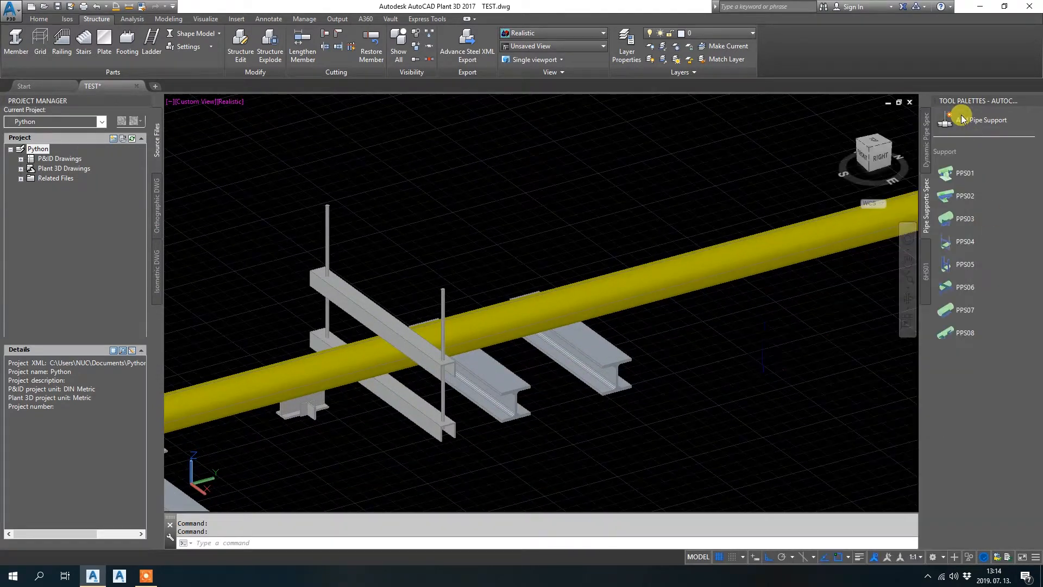
click(953, 263)
scroll(565, 359, up, 2)
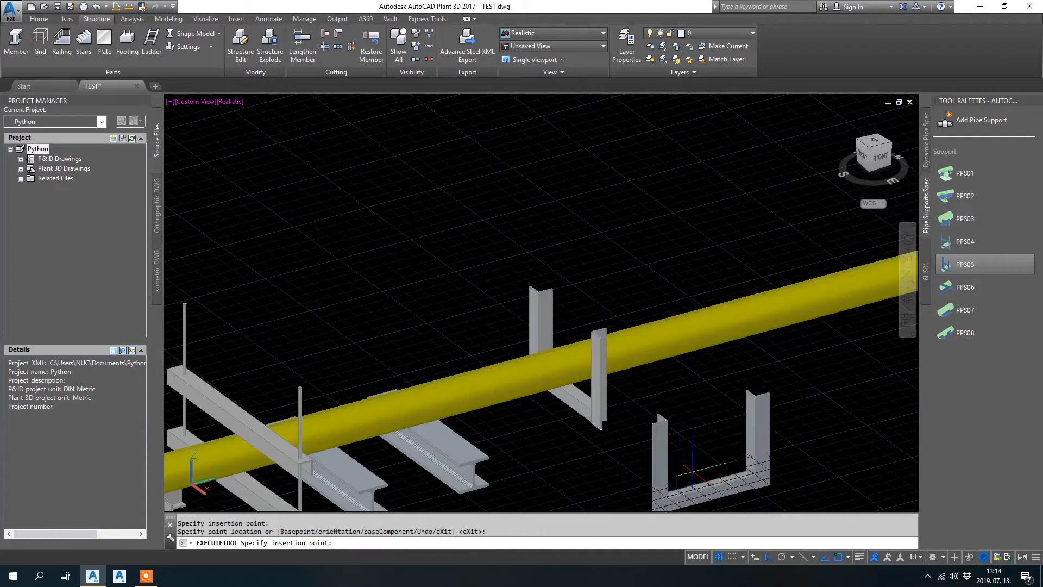
key(Escape)
Stretch the PPS05 support's vertical posts upward to about 499 mm.
shift+middle_drag(679, 326, 488, 408)
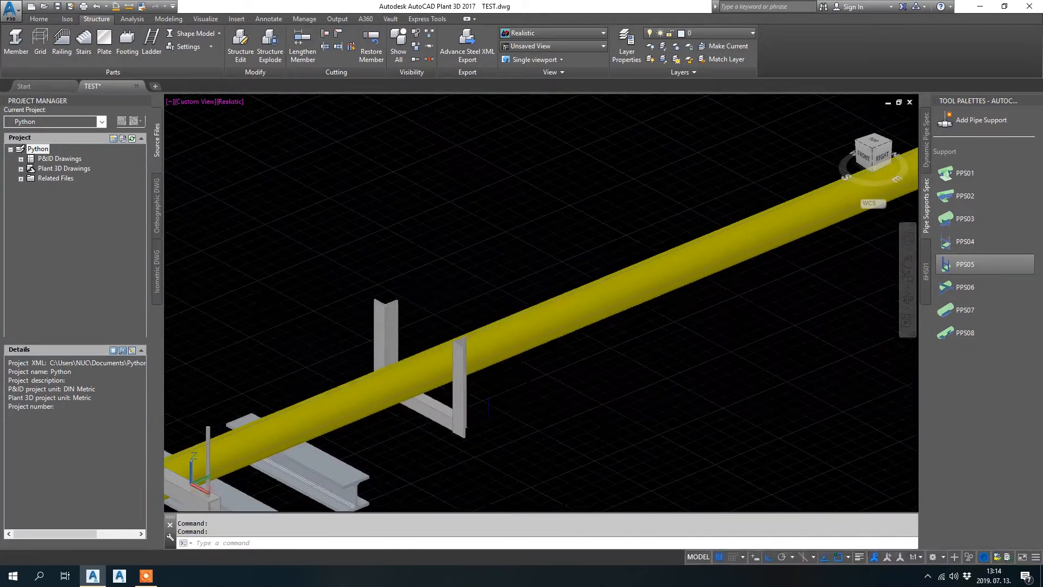
click(435, 411)
click(413, 298)
key(Escape)
click(414, 300)
key(Escape)
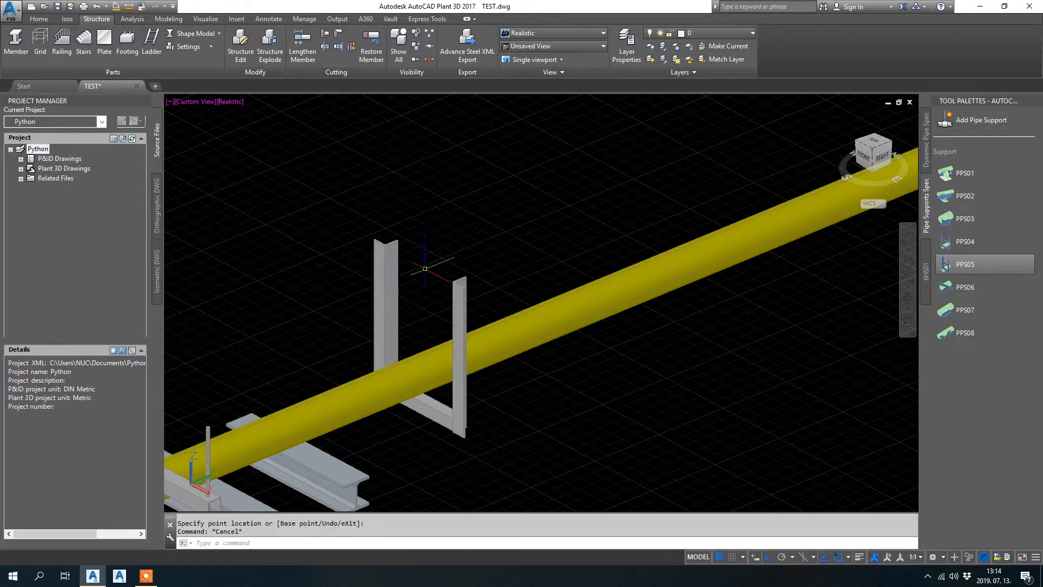
Examine the PPS05 support's dimensions and enlarged dimension diagram in its properties, then close them.
click(446, 291)
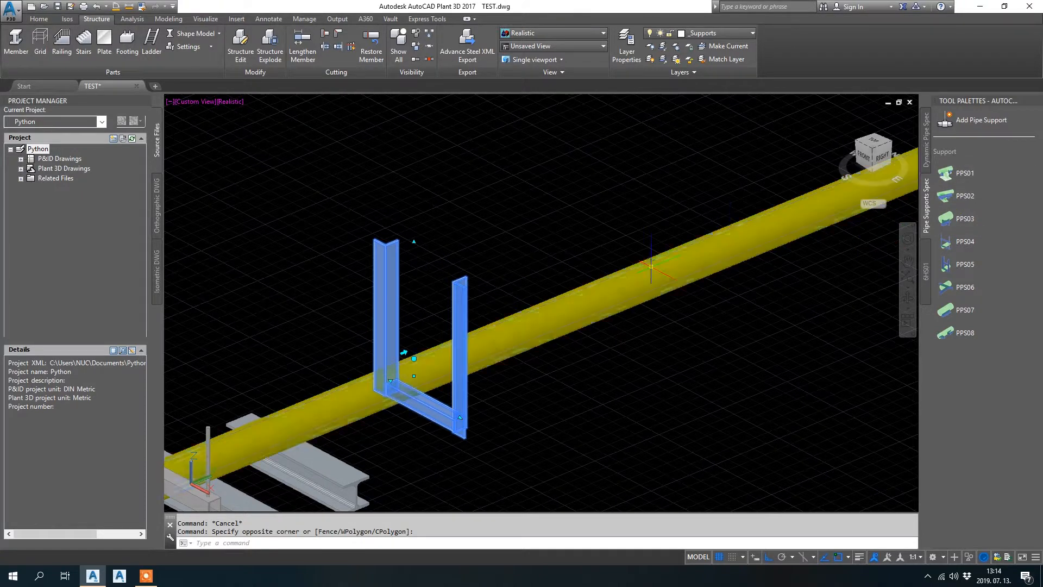
key(ctrl+1)
drag(952, 215, 966, 447)
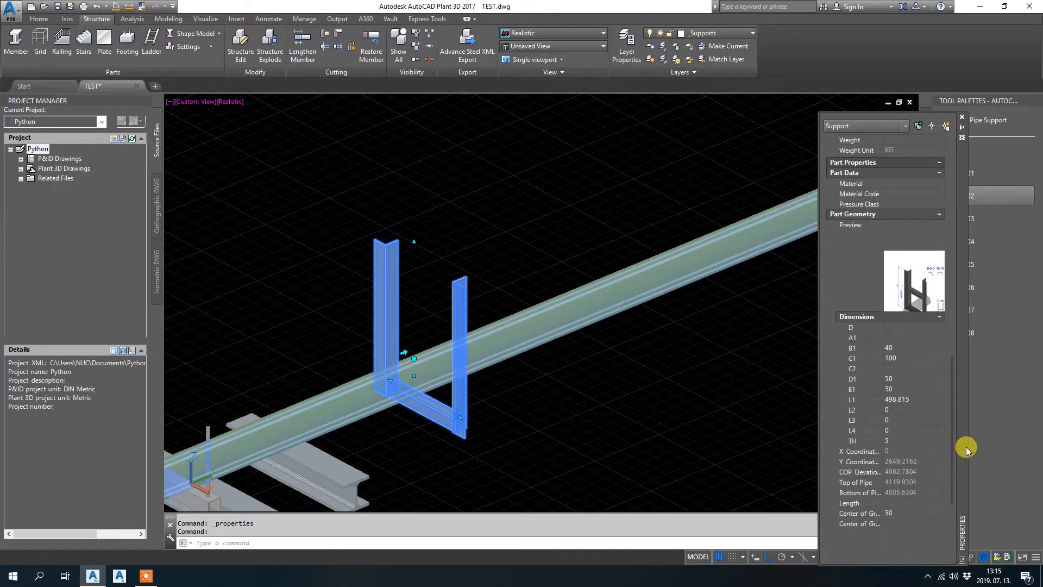
mouse_move(929, 268)
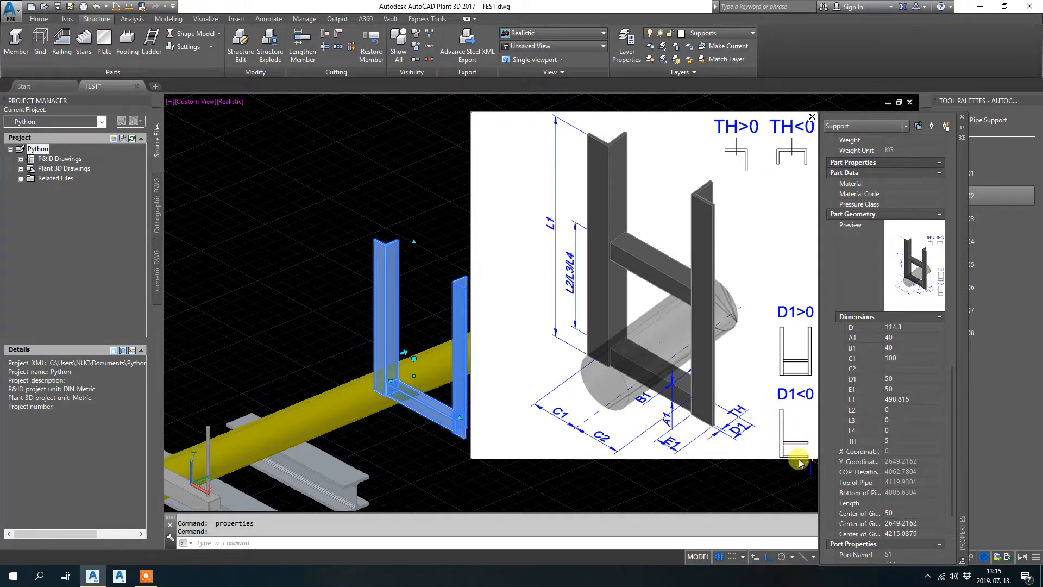
click(812, 116)
click(962, 117)
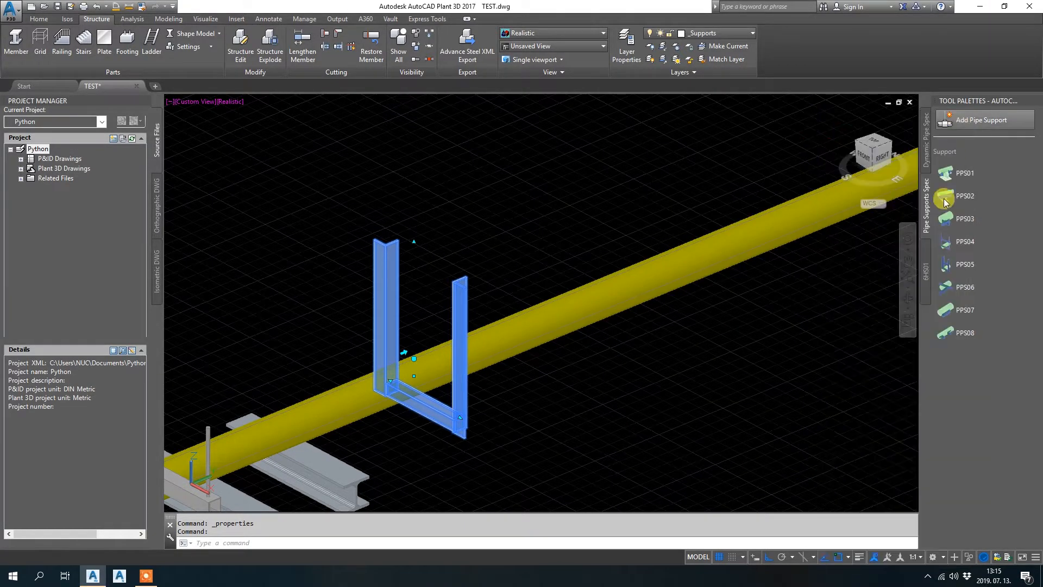
Place a PPS07 and a PPS08 support on the pipe beyond the PPS05 support.
click(941, 321)
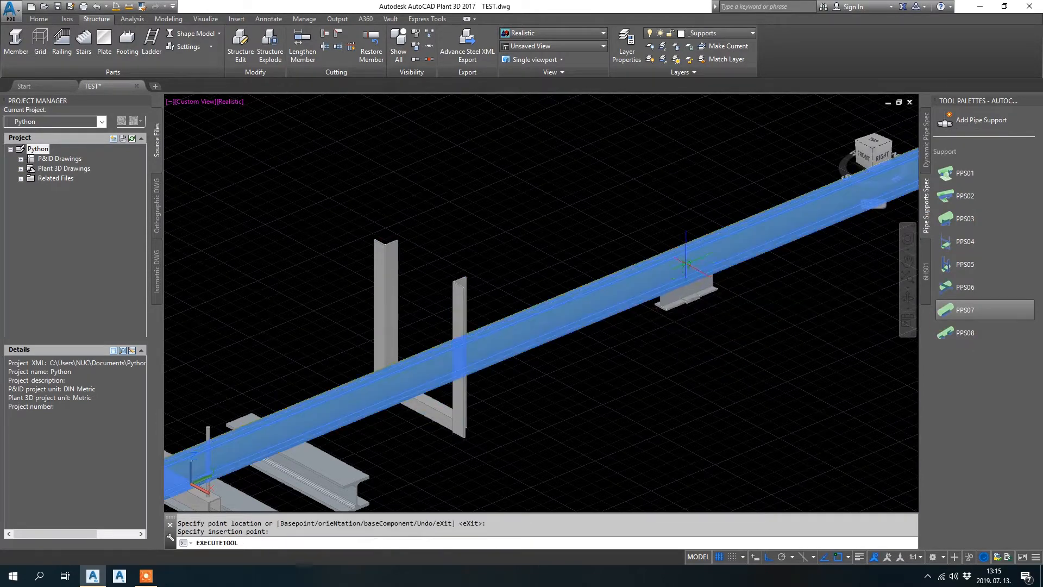
scroll(758, 409, up, 3)
shift+middle_drag(758, 409, 920, 353)
click(956, 311)
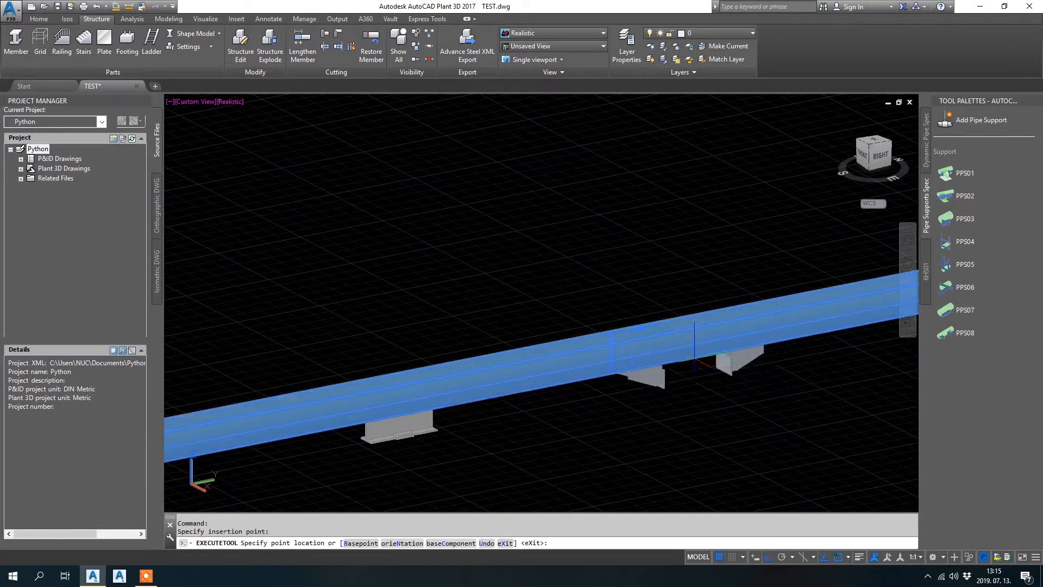
key(Escape)
mouse_move(779, 383)
shift+middle_down()
mouse_move(748, 298)
mouse_move(772, 399)
shift+middle_up()
scroll(813, 406, up, 3)
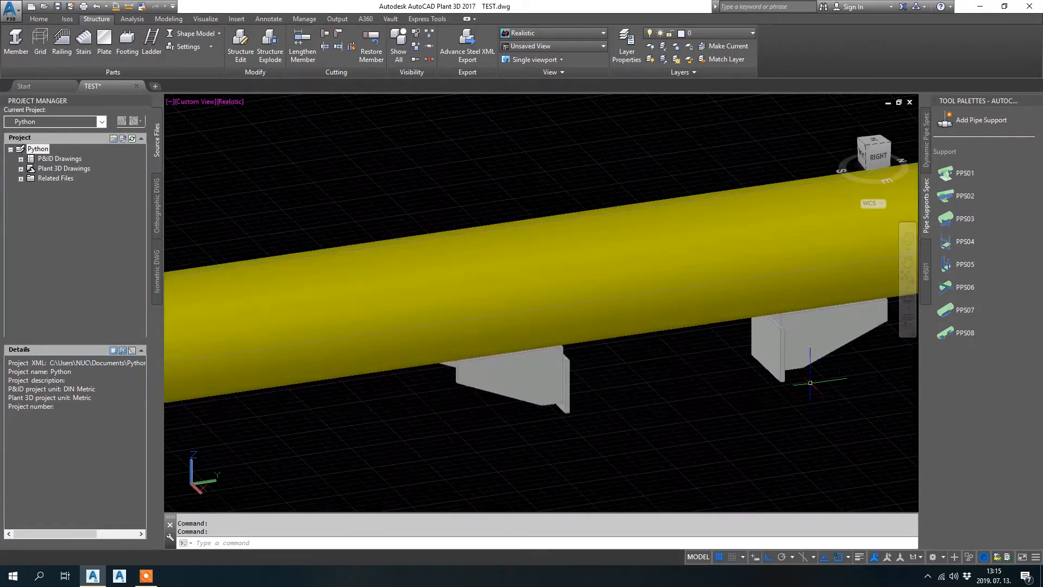
Examine the PPS08 support's dimensions and enlarged dimension diagram in its properties.
click(803, 365)
scroll(519, 398, down, 2)
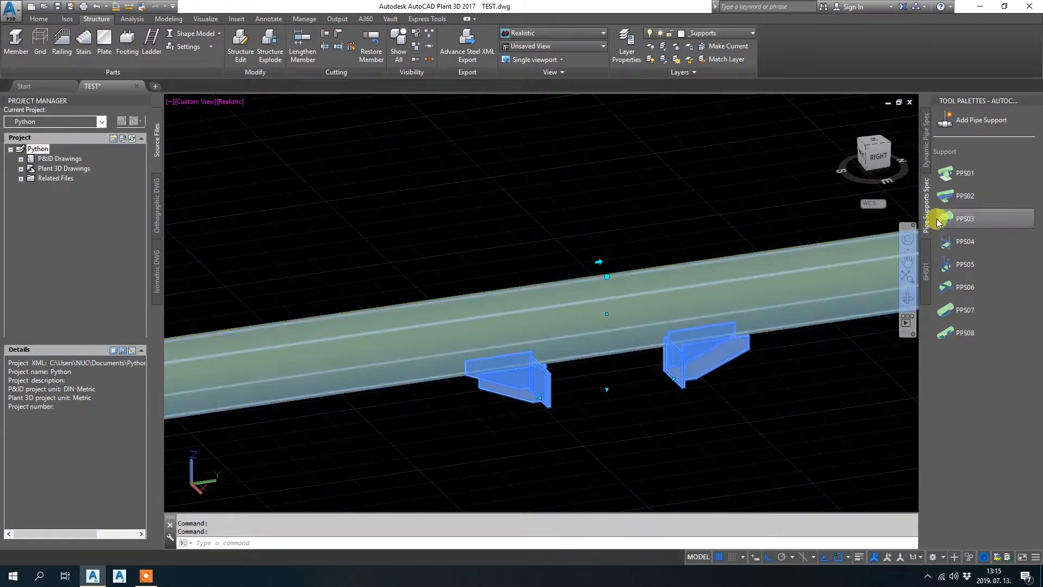
right_click(701, 361)
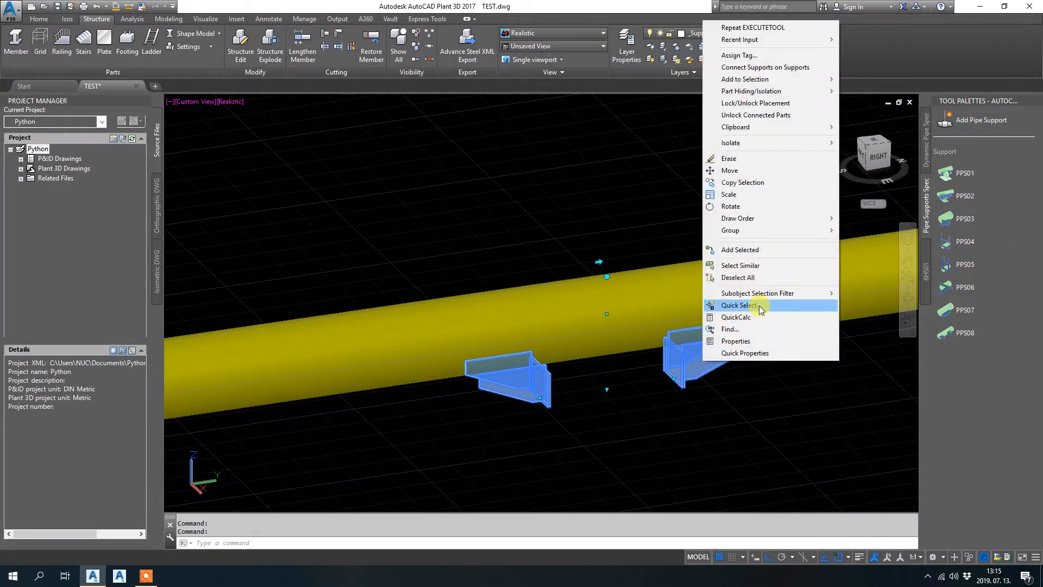
click(763, 341)
drag(956, 218, 958, 462)
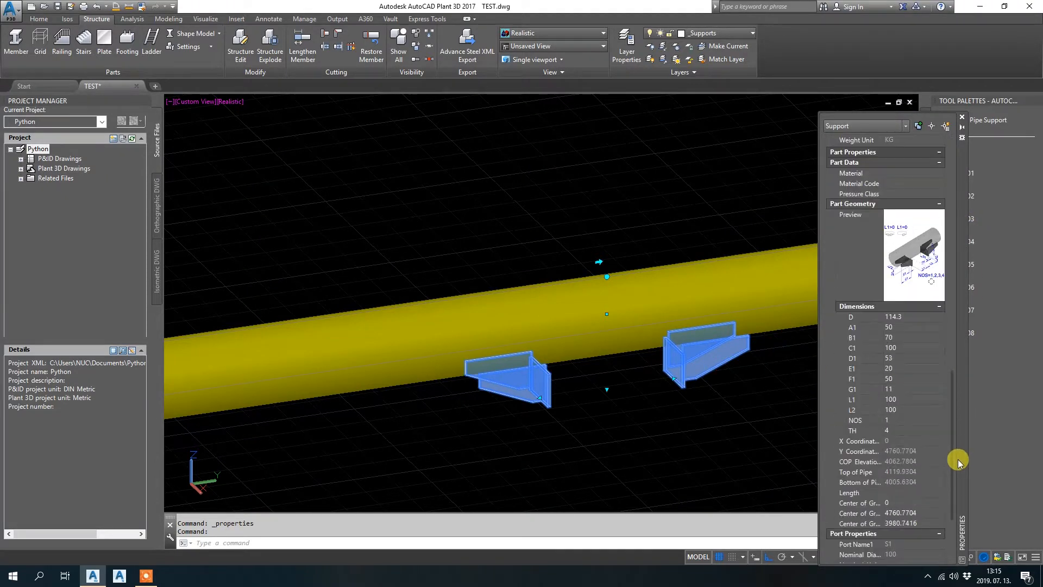
click(921, 261)
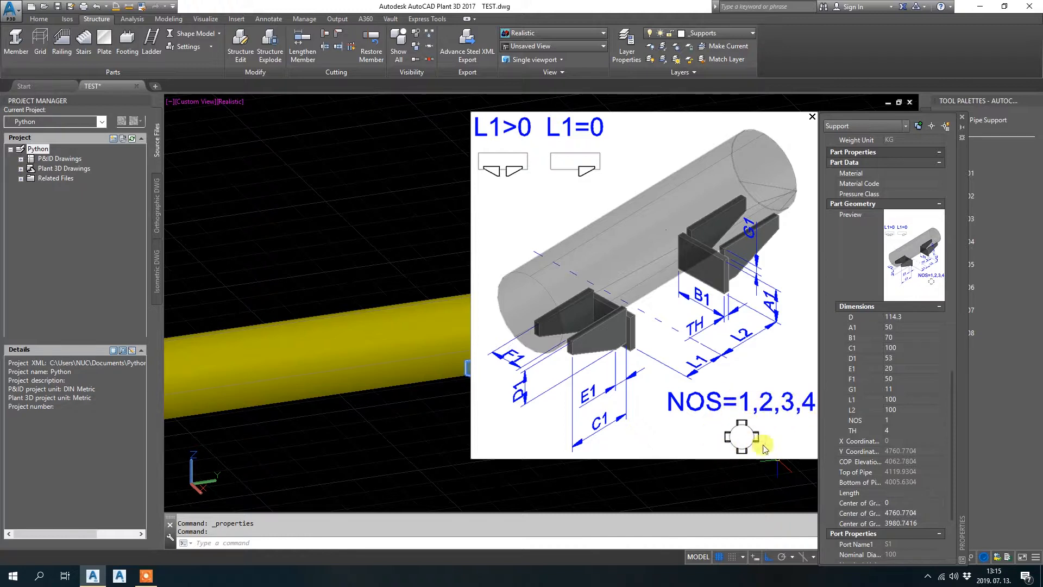
click(809, 118)
Set the PPS08 support's L1 to 0 and NOS to 4, and deselect the support.
click(916, 397)
text(0)
key(Return)
click(903, 420)
text(4)
key(Return)
key(Escape)
shift+middle_drag(543, 191, 522, 142)
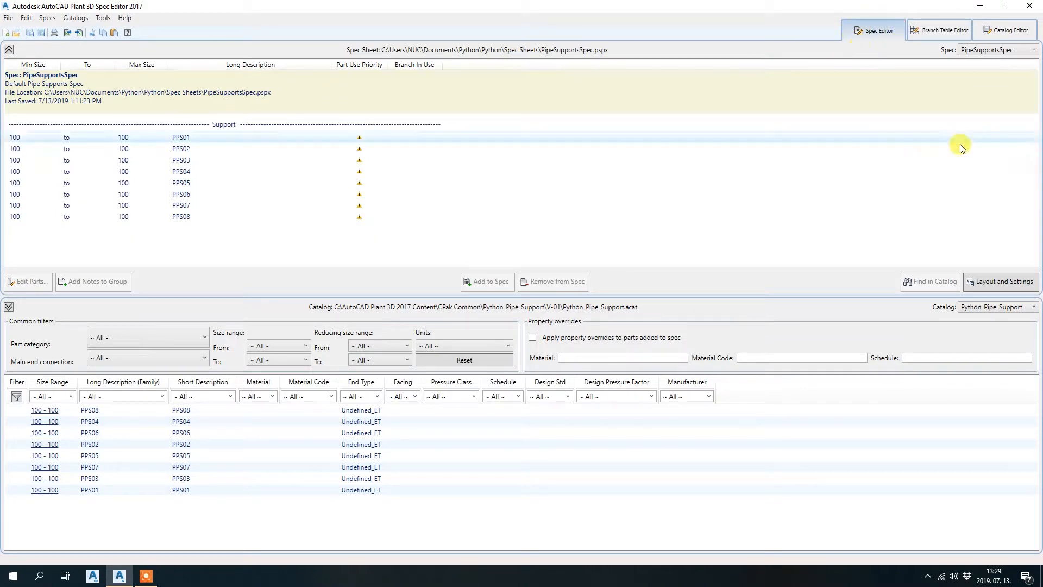
Show the Python_Pipe_Support catalog in the Spec Editor's Catalog Editor, with its components sorted by long description.
click(1010, 30)
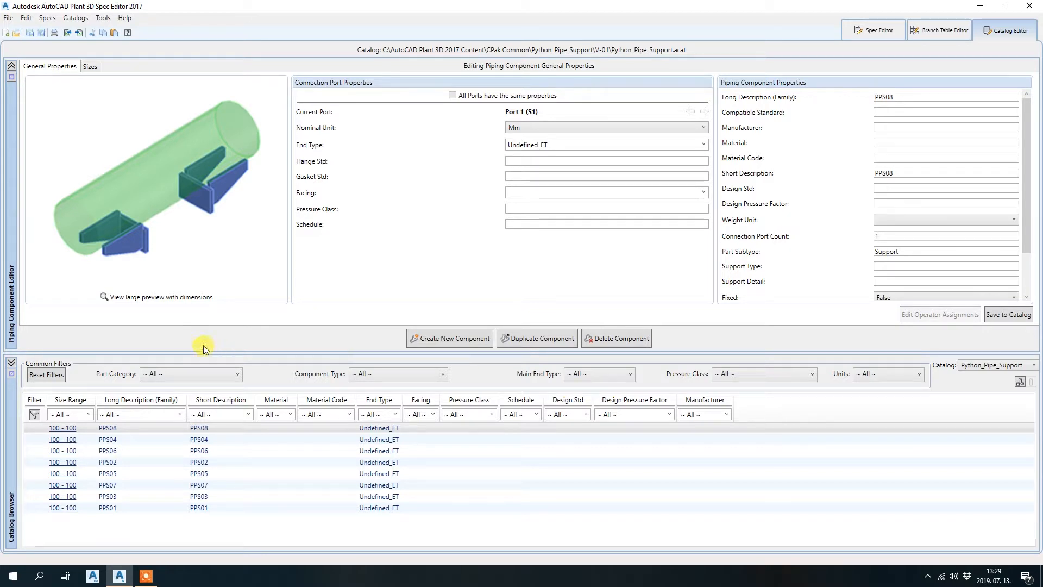
click(148, 401)
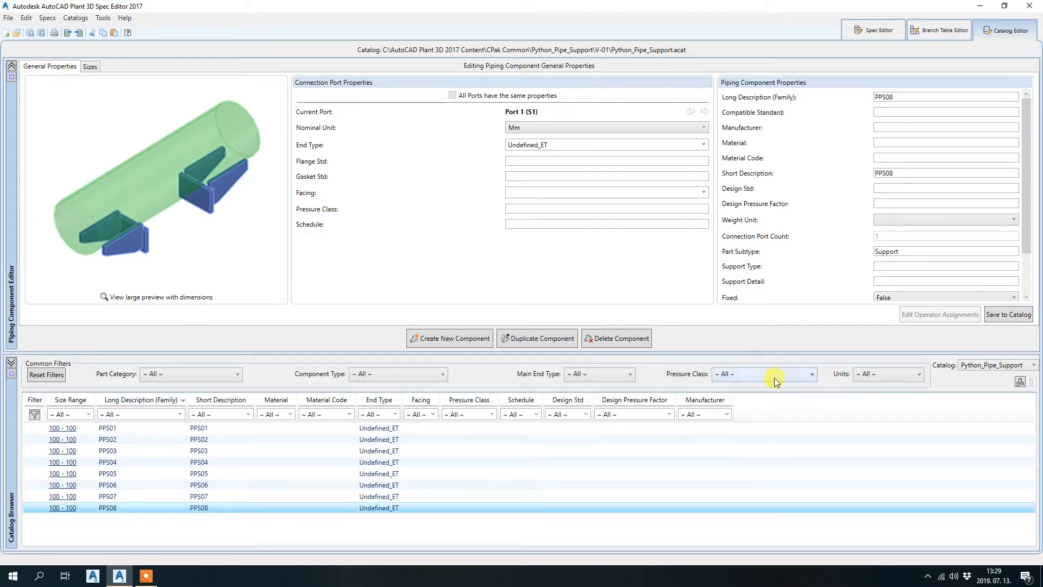
Start a new catalog from an existing one, with Python_Pipe_Support.acat from CPak Common\Python_Pipe_Support\V-01 as the source.
click(1021, 365)
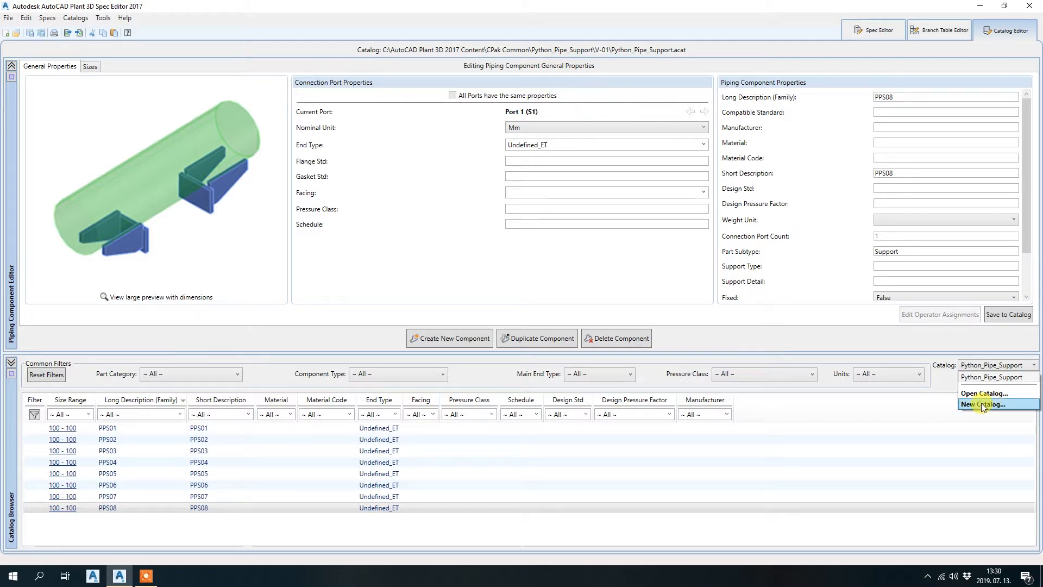
click(980, 403)
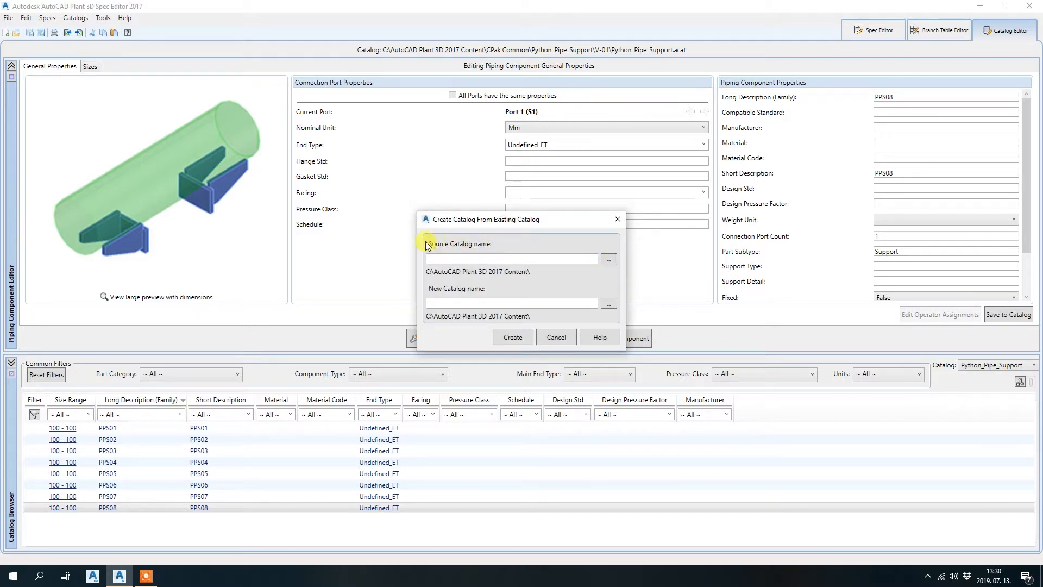
click(608, 259)
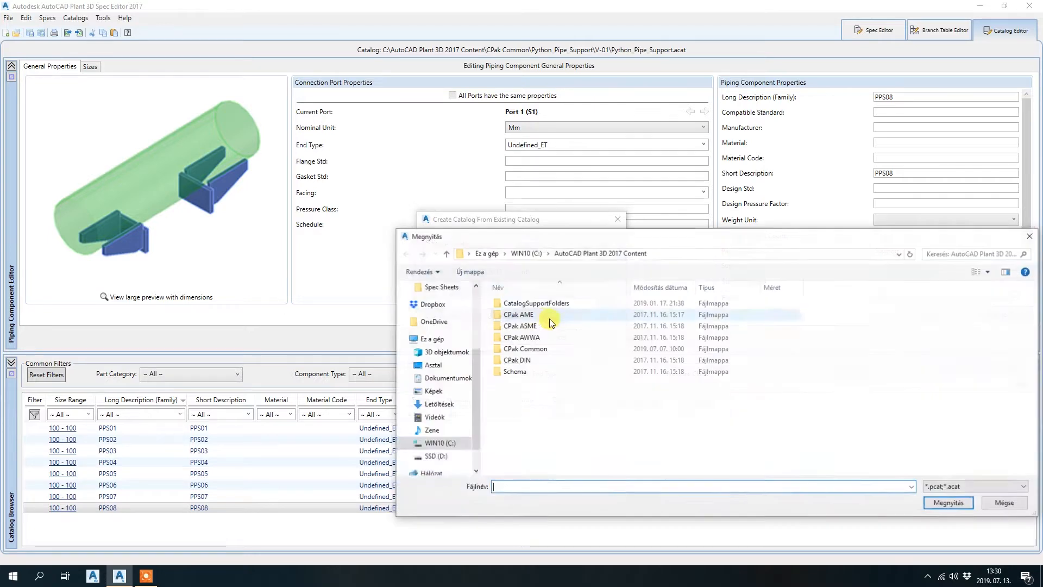
double_click(554, 349)
scroll(544, 412, down, 3)
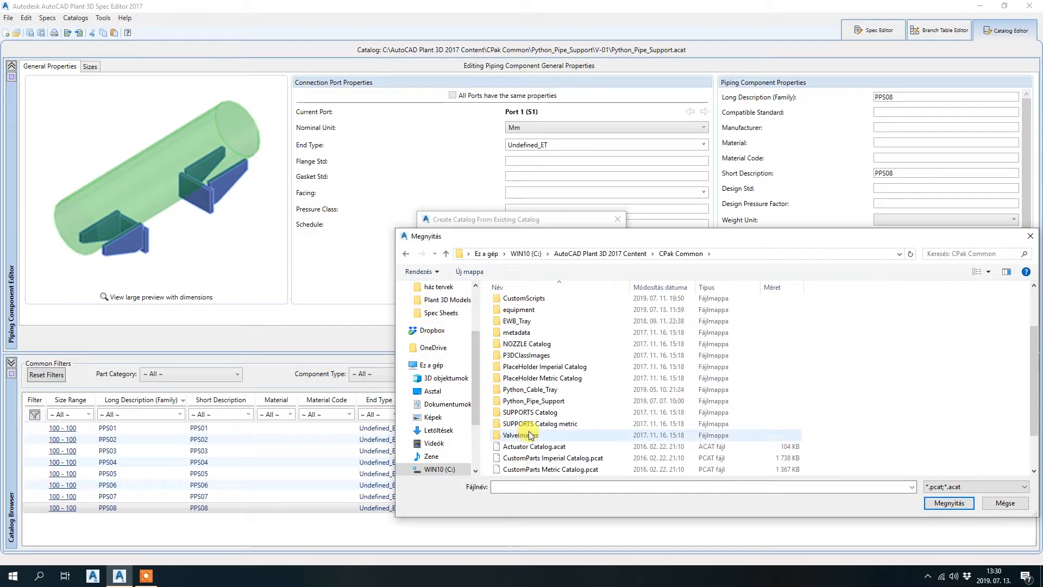
double_click(557, 405)
double_click(530, 304)
double_click(530, 305)
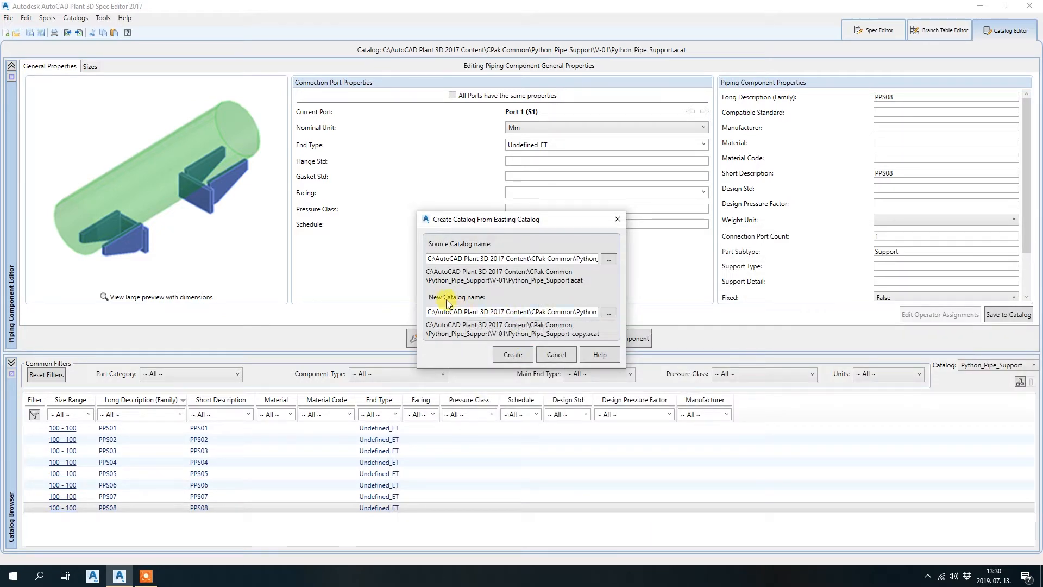
Name the new catalog Python_Pipe_Support plus a hyphen and the author's first name, in the V-01 folder, and create it.
click(608, 313)
click(543, 303)
click(527, 465)
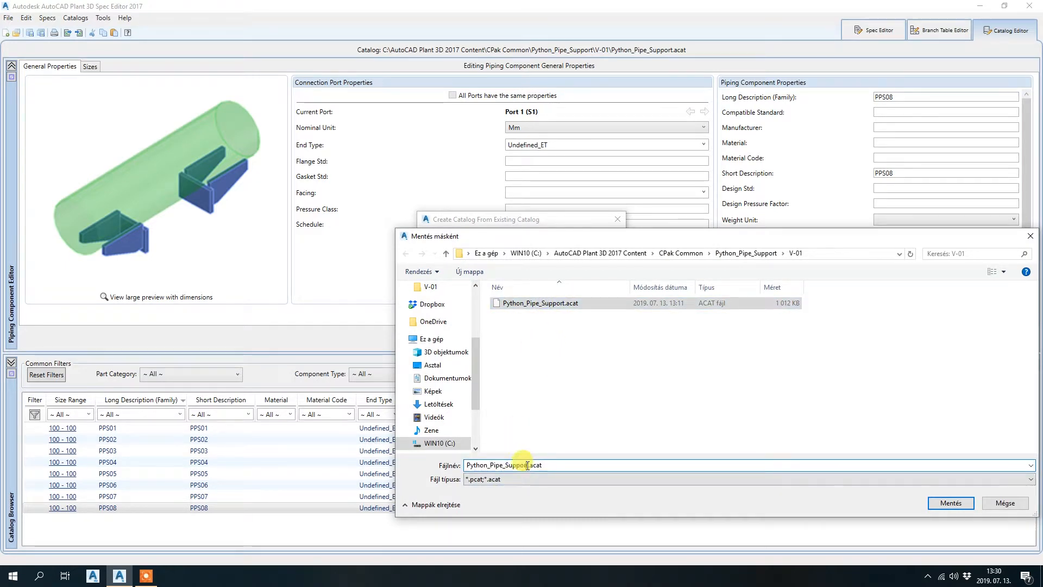
text(-Tamas)
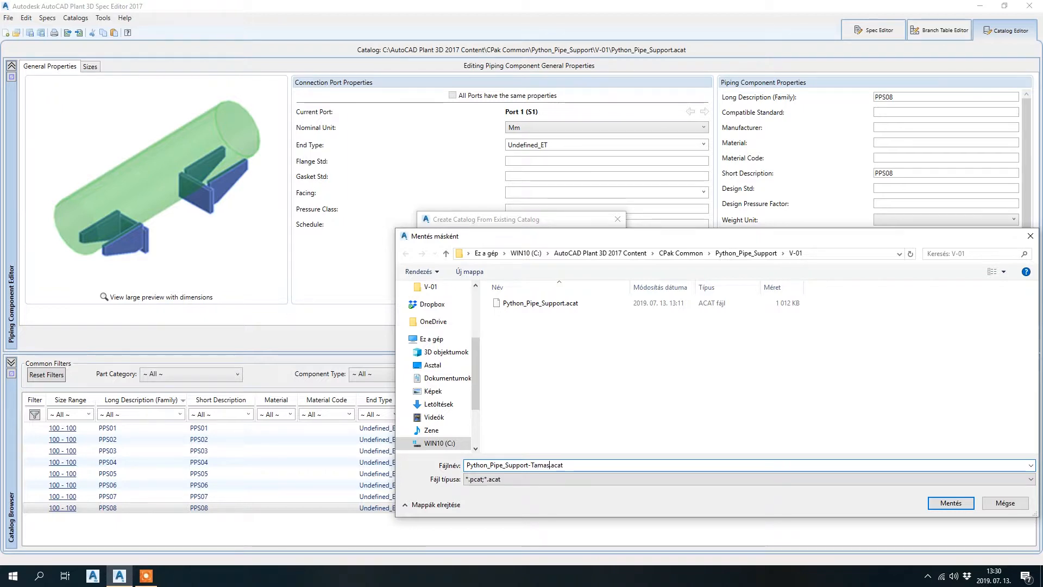
key(Return)
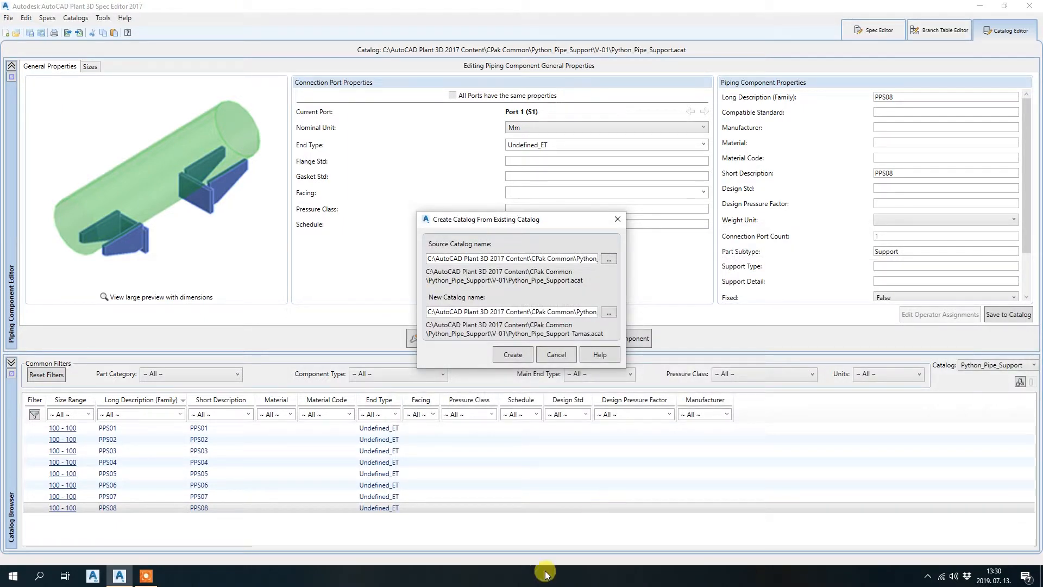
click(514, 355)
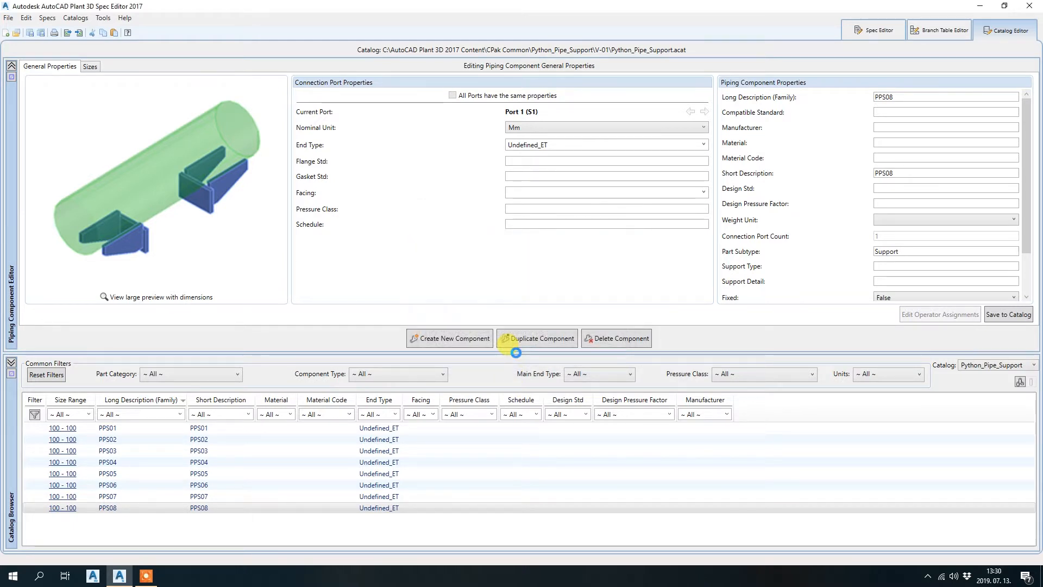
Check the list of available catalogs and look through the PPS08 and PPS01 components in the new catalog.
click(1012, 366)
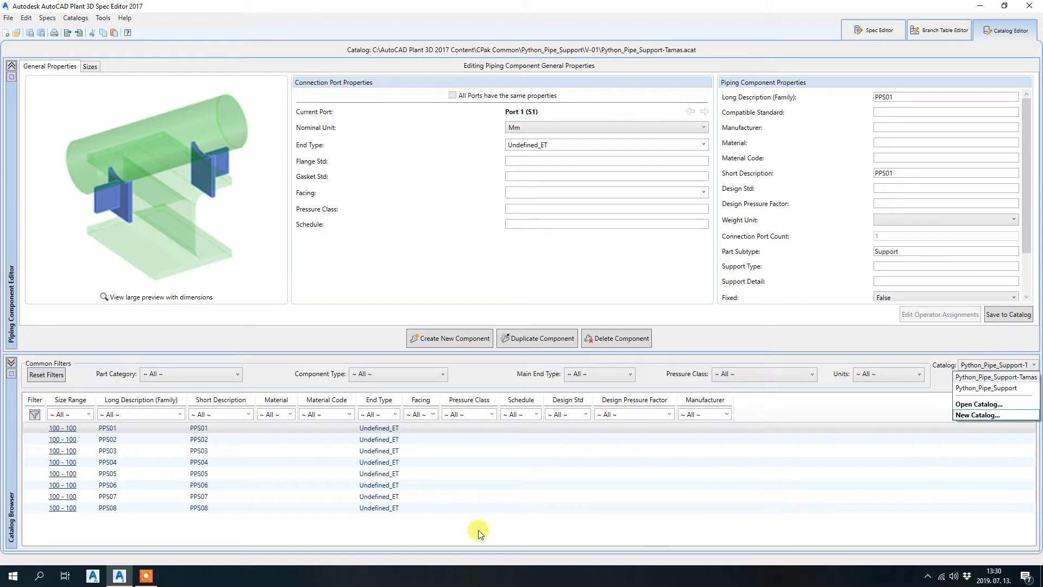
click(255, 531)
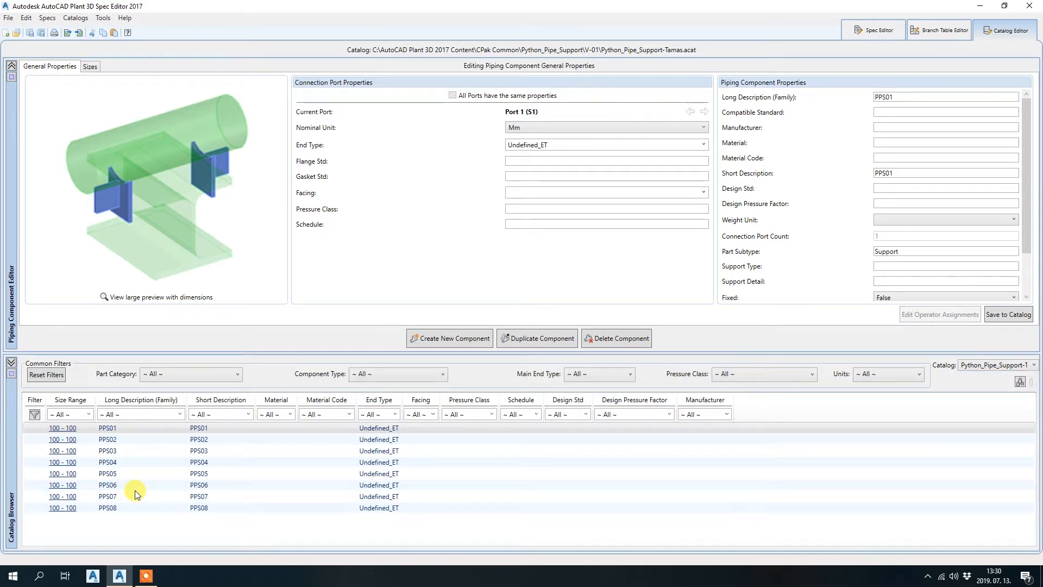
click(133, 507)
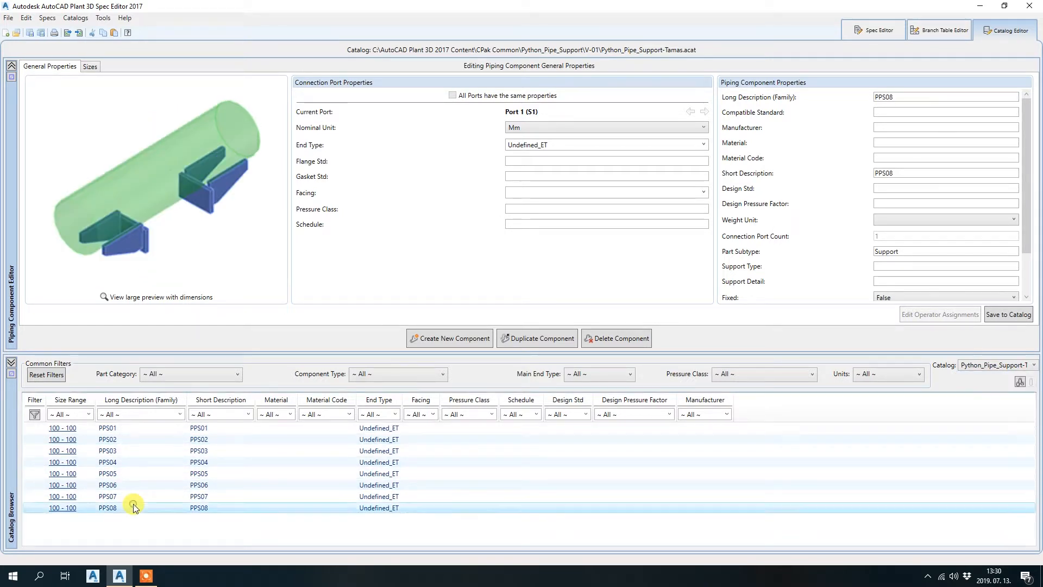
click(129, 428)
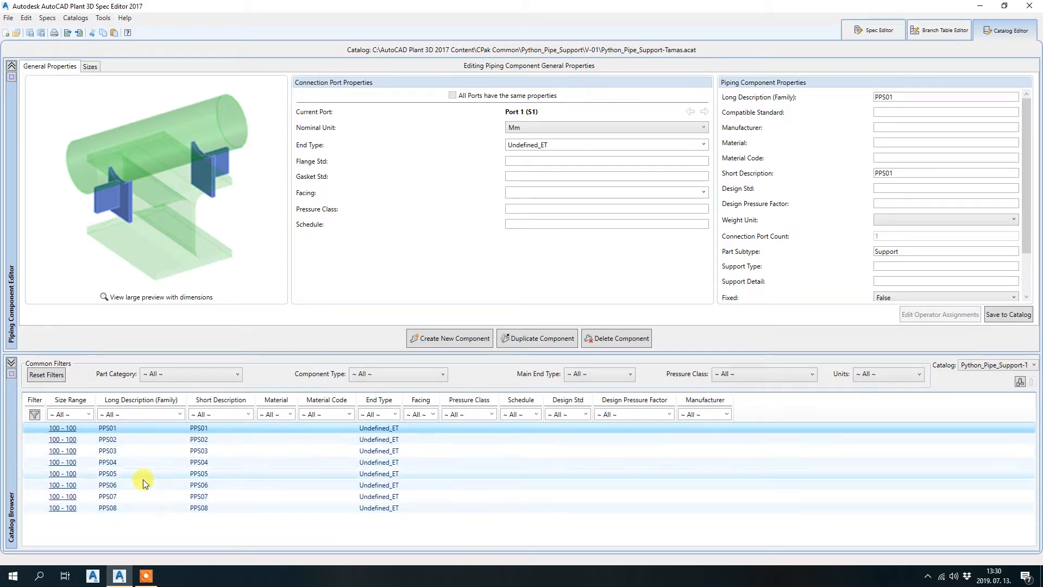
click(422, 416)
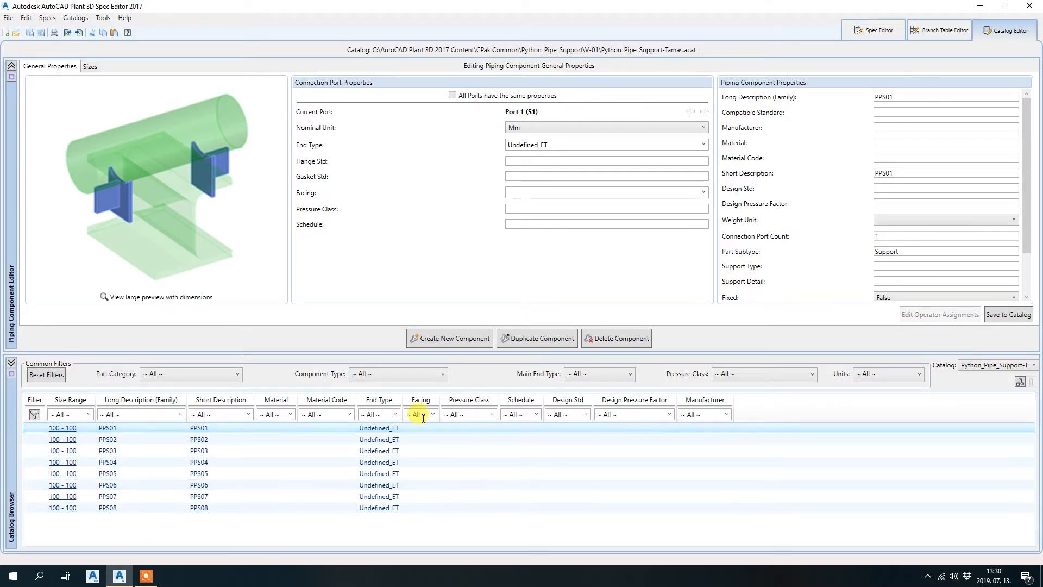
Delete the PPS05 component from the new catalog and select PPS08.
click(134, 474)
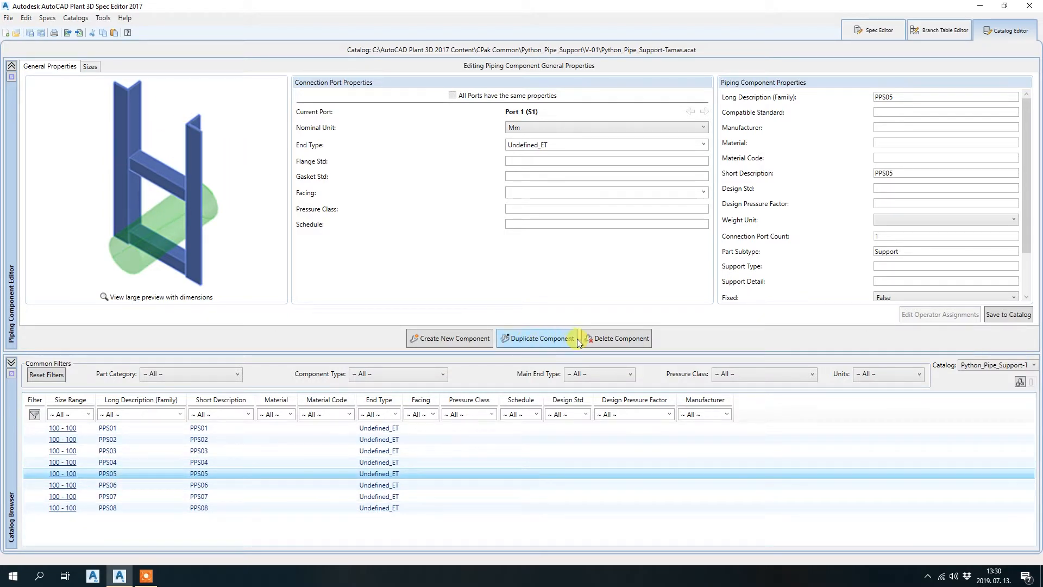
click(615, 339)
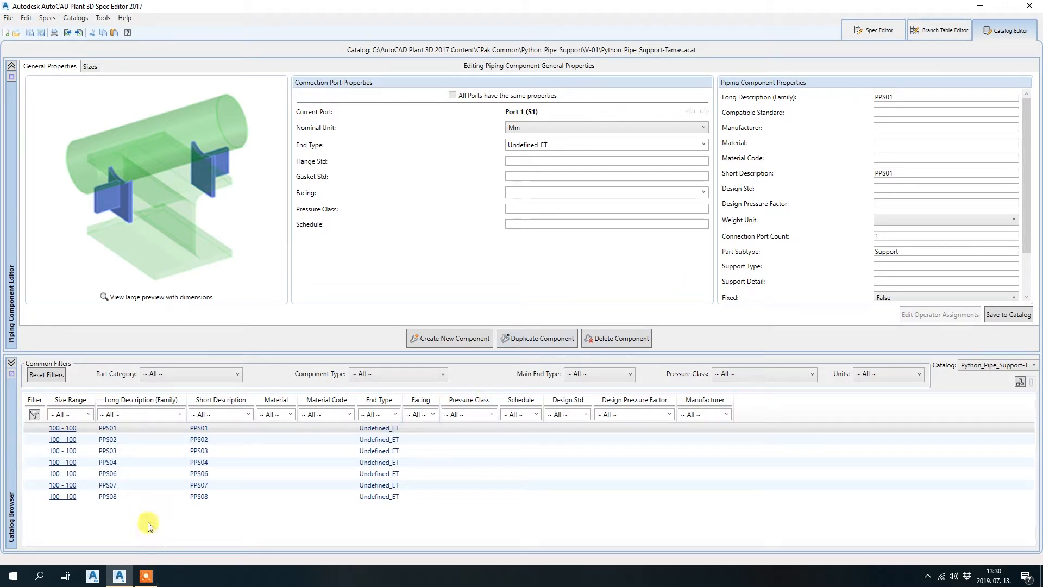
click(126, 496)
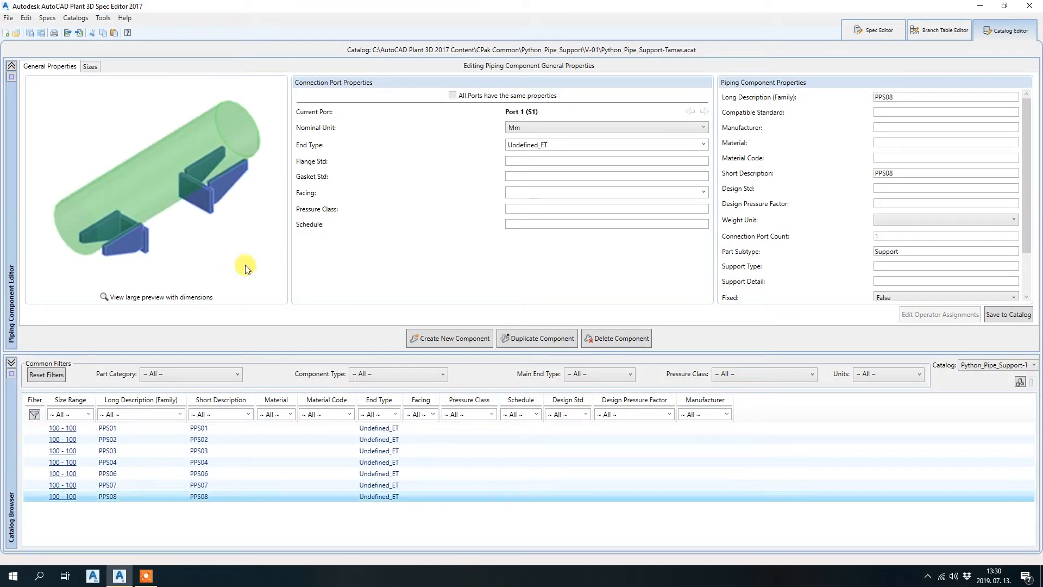
Start a new Support component in the Fittings category with metric units and a size range of 100 to 100.
click(428, 337)
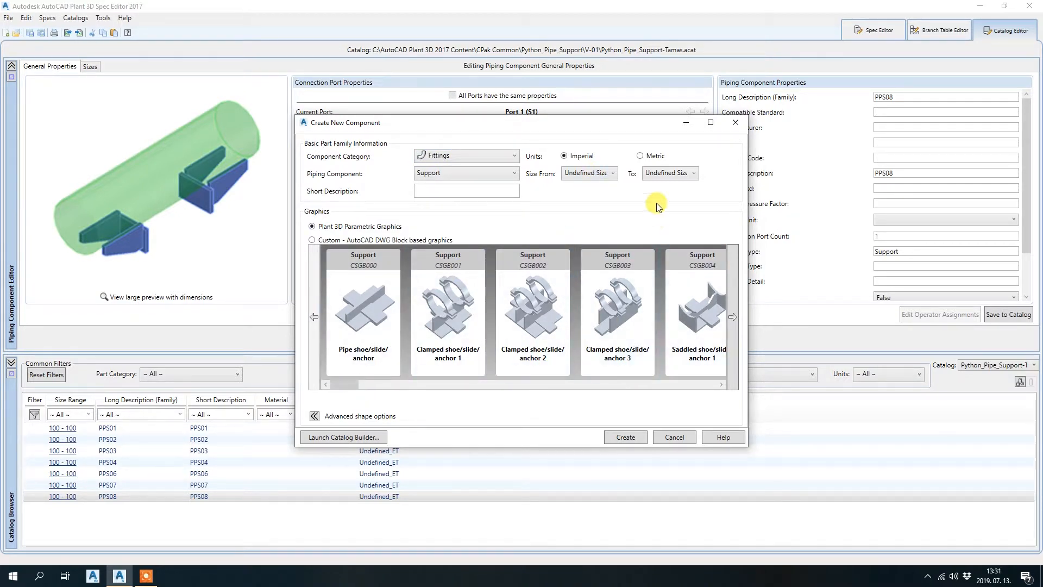
click(642, 156)
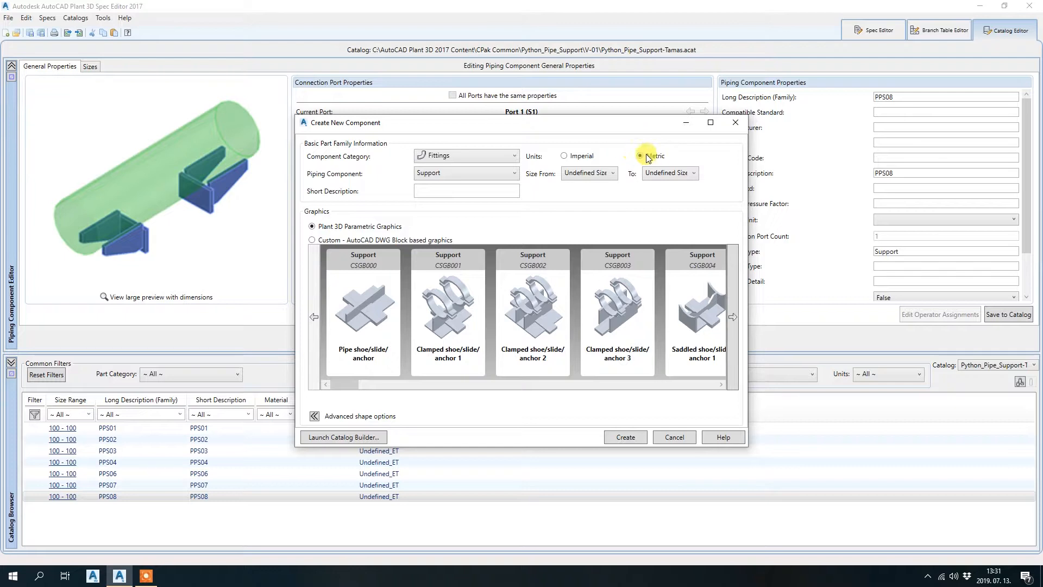
click(612, 173)
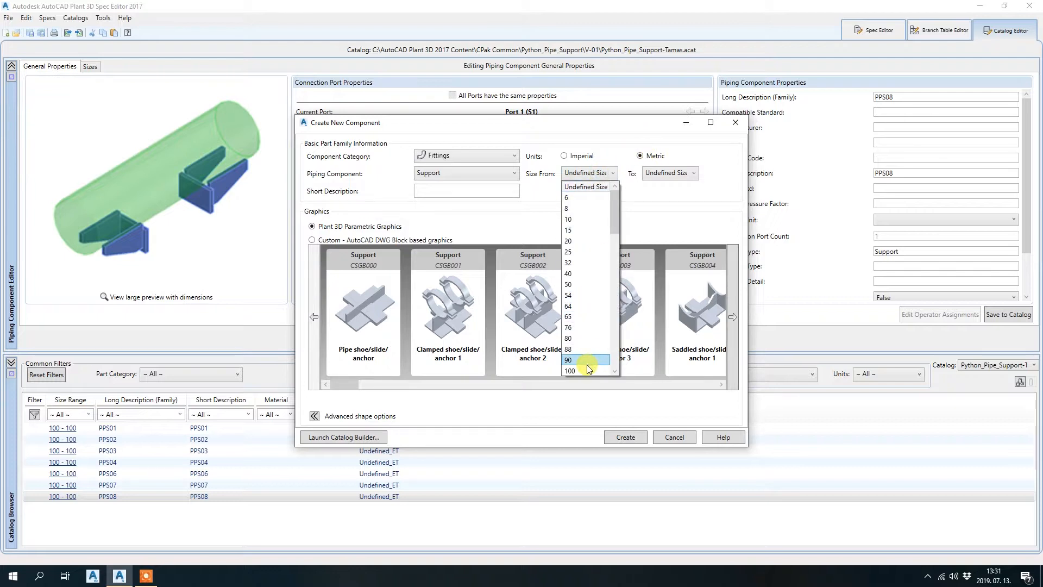
scroll(591, 347, down, 2)
click(592, 298)
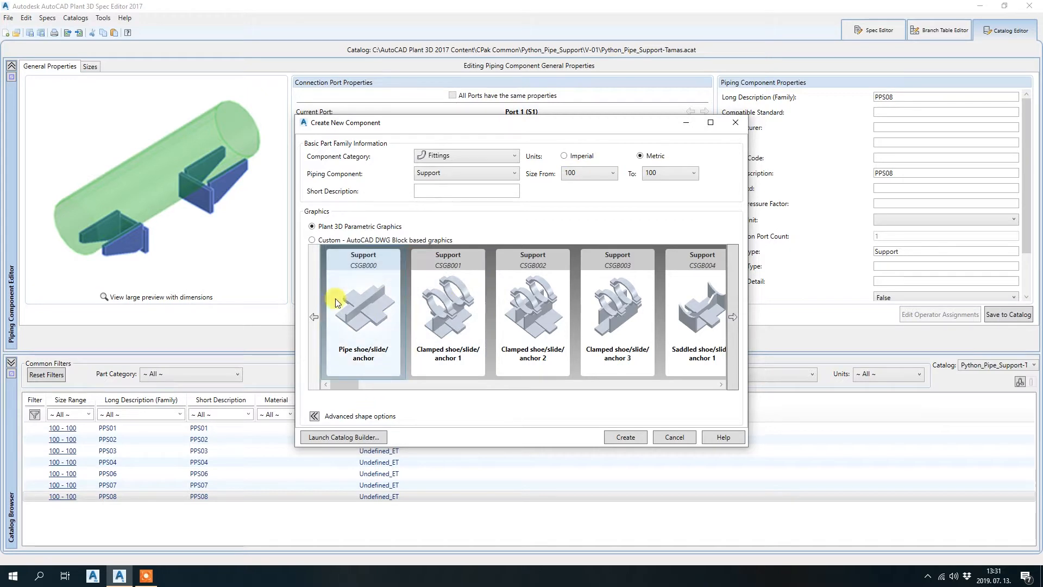
Choose the PPS06 parametric graphics for the new support and create the component.
drag(343, 386, 661, 384)
drag(669, 381, 683, 380)
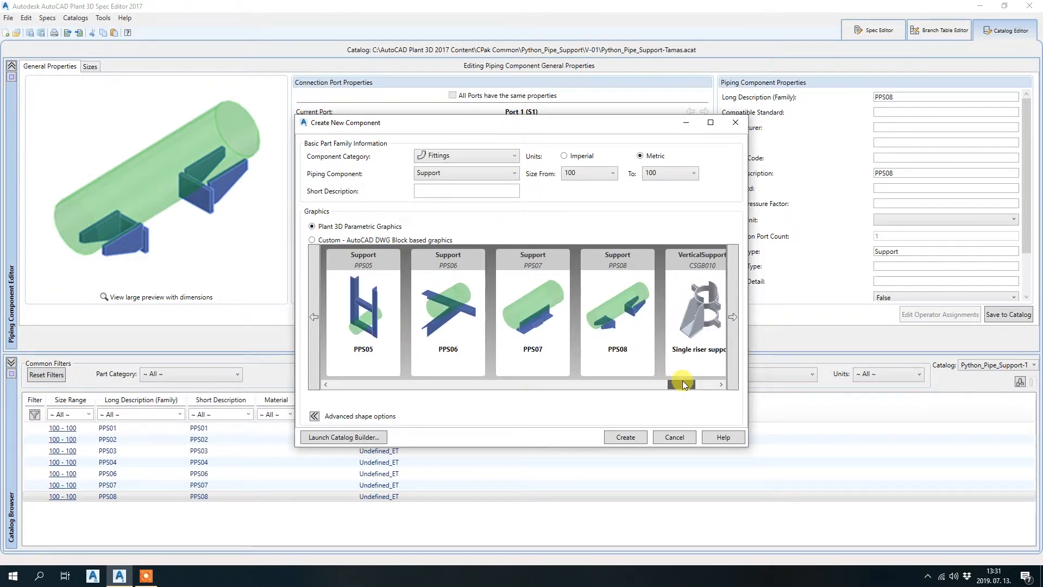
click(443, 309)
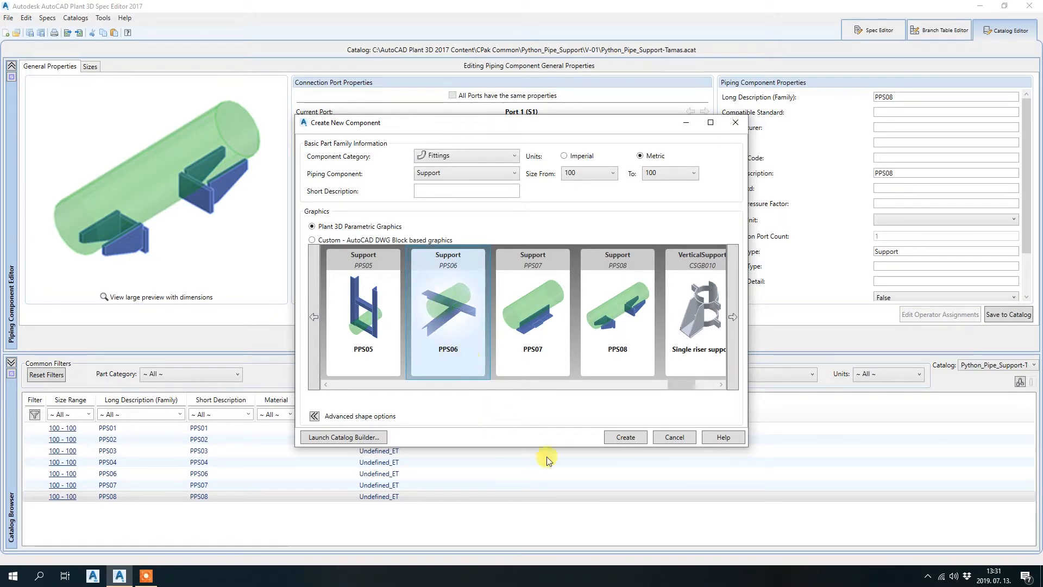
click(626, 438)
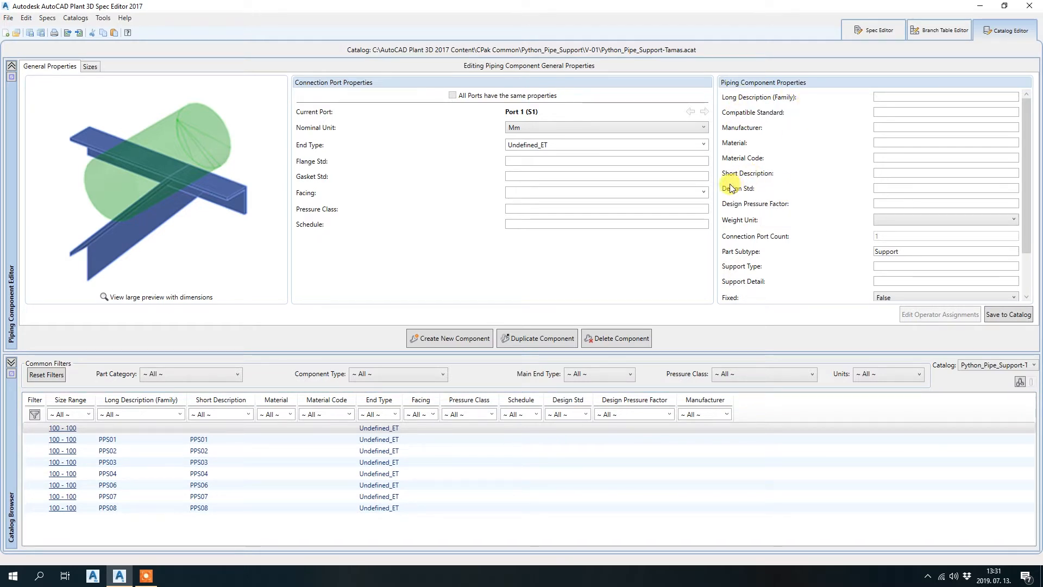
Enter Tamas-006 as both the long family description and the short description of the new support component.
click(901, 98)
text(Tamas-006)
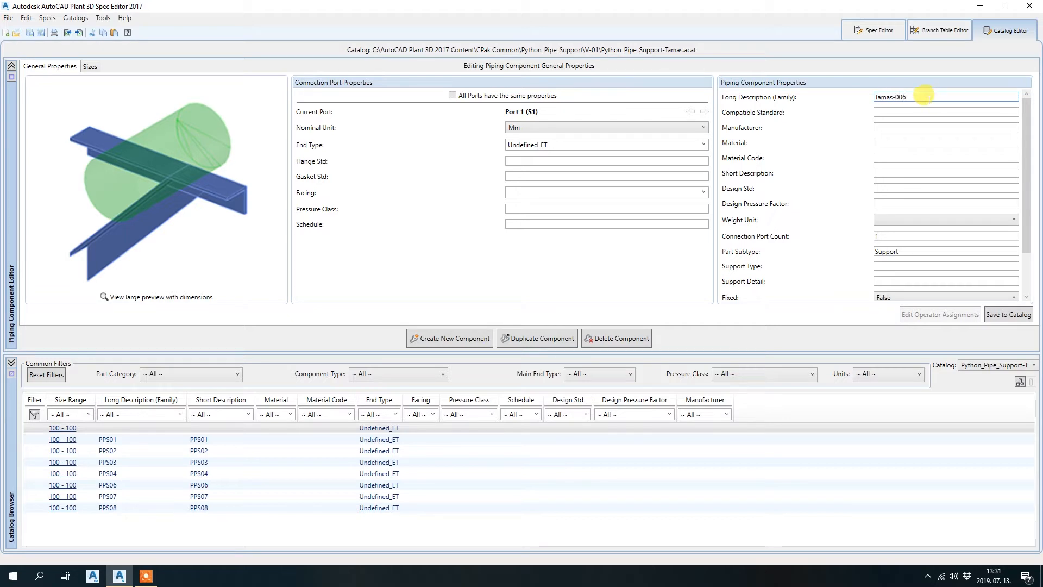
drag(929, 100, 819, 96)
key(ctrl+c)
click(886, 173)
key(ctrl+v)
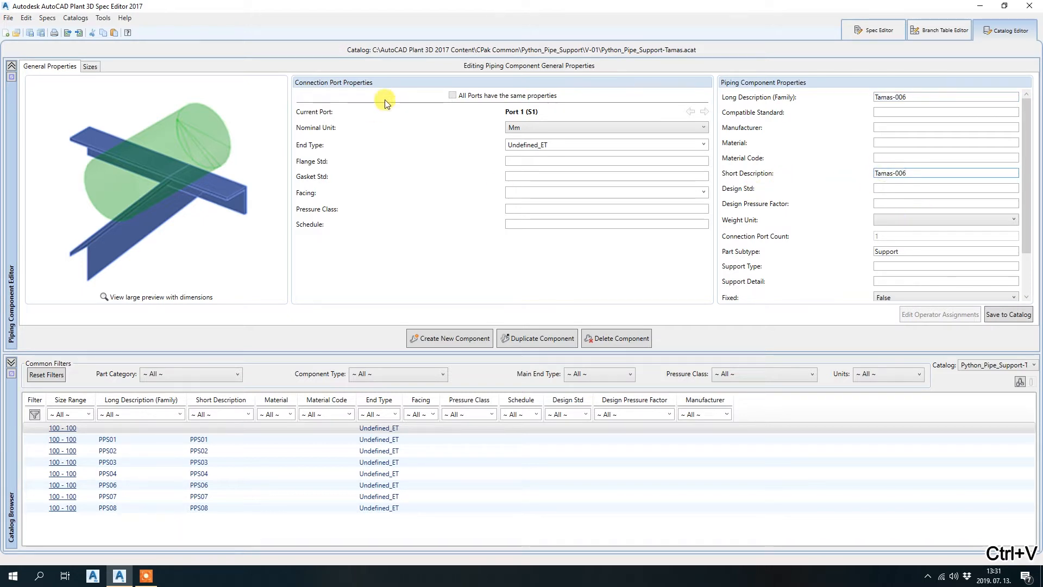
For size 100 of the new support, set the matching pipe OD to 114.3 and the long size description to Tamas-006-100.
click(90, 67)
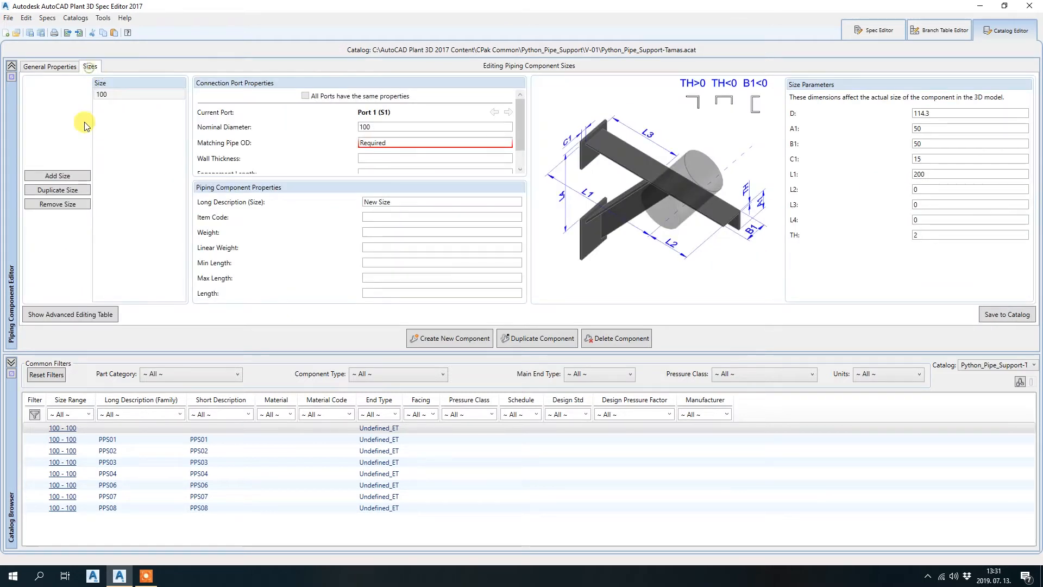
click(108, 95)
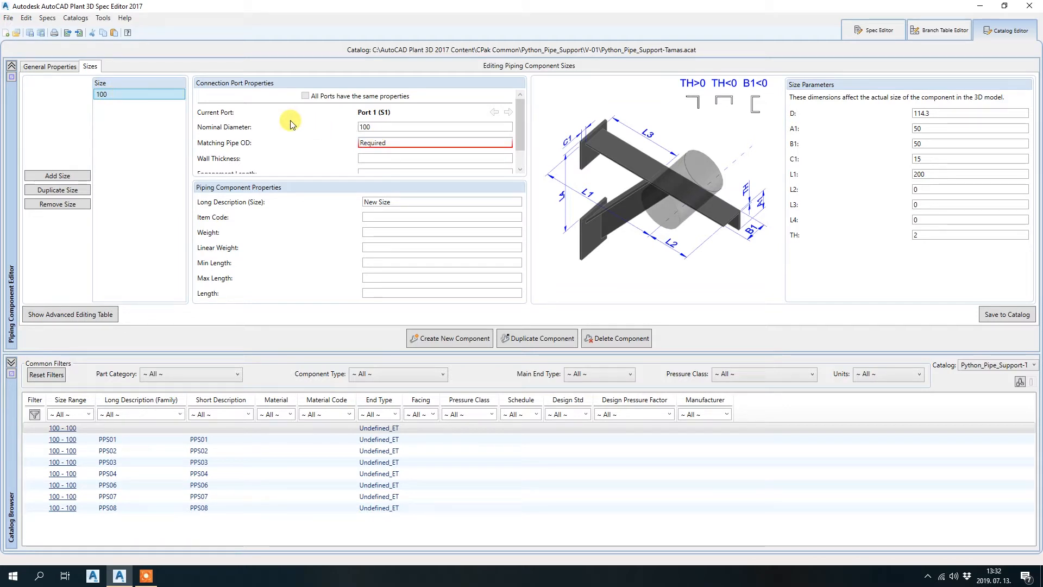
double_click(401, 142)
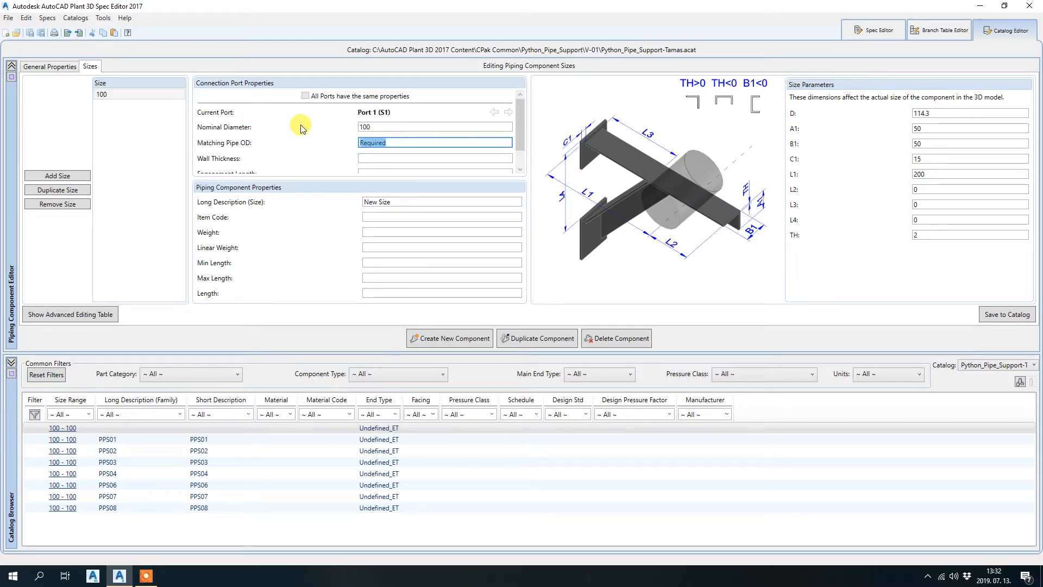
text(114.3)
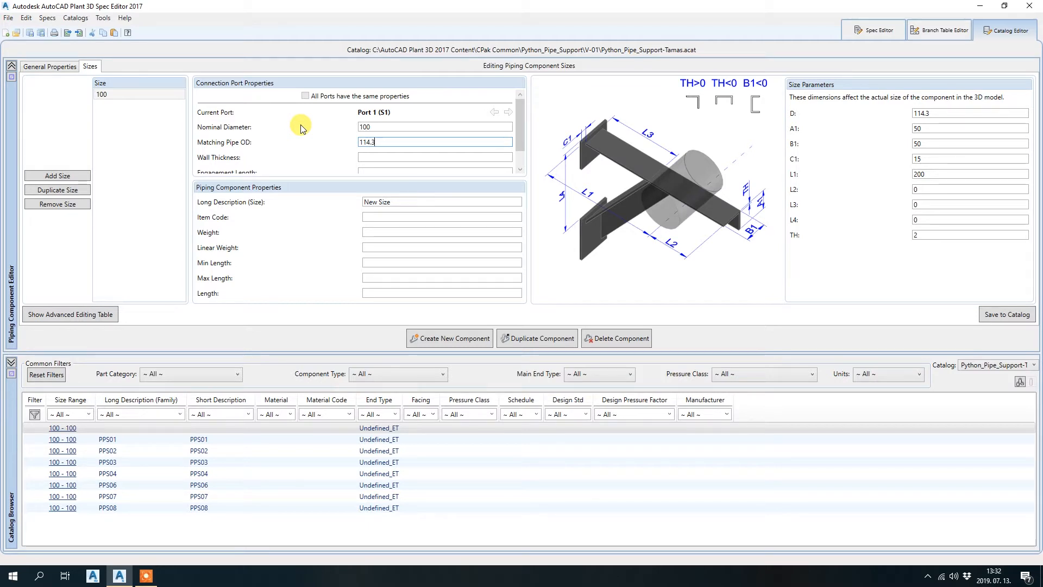
drag(377, 142, 341, 140)
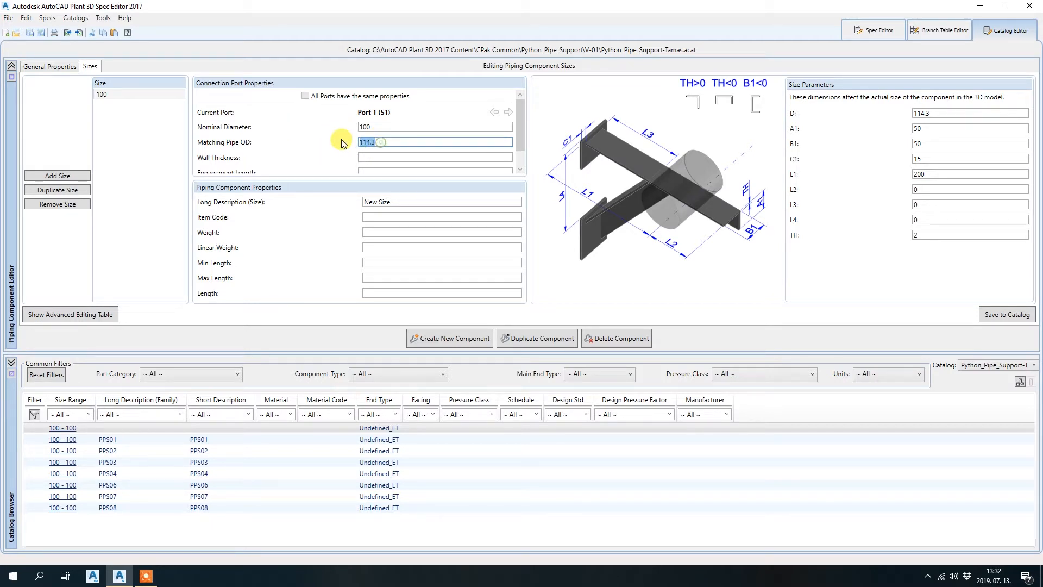
key(ctrl+c)
click(923, 114)
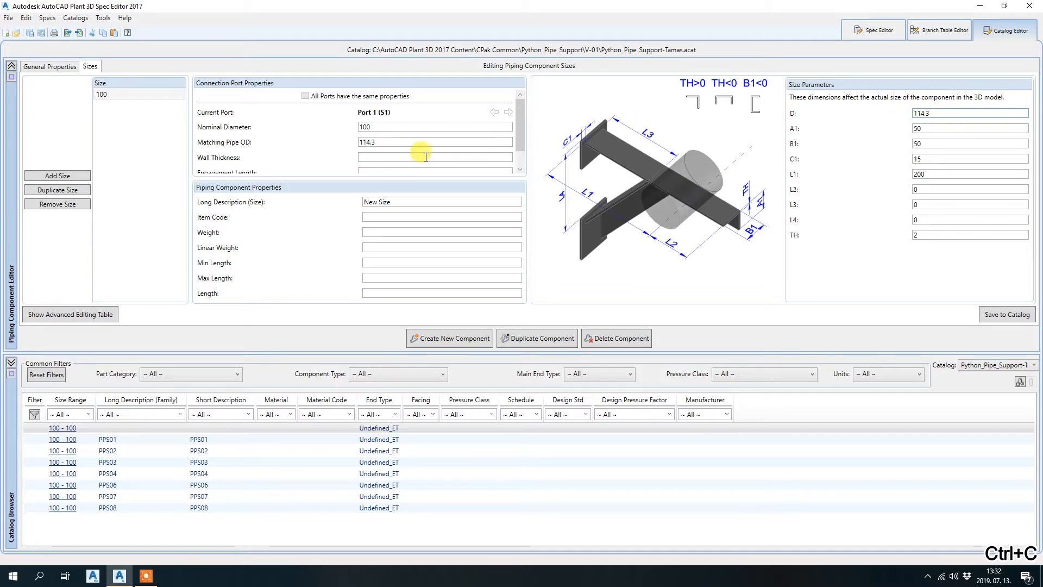
drag(395, 199, 296, 200)
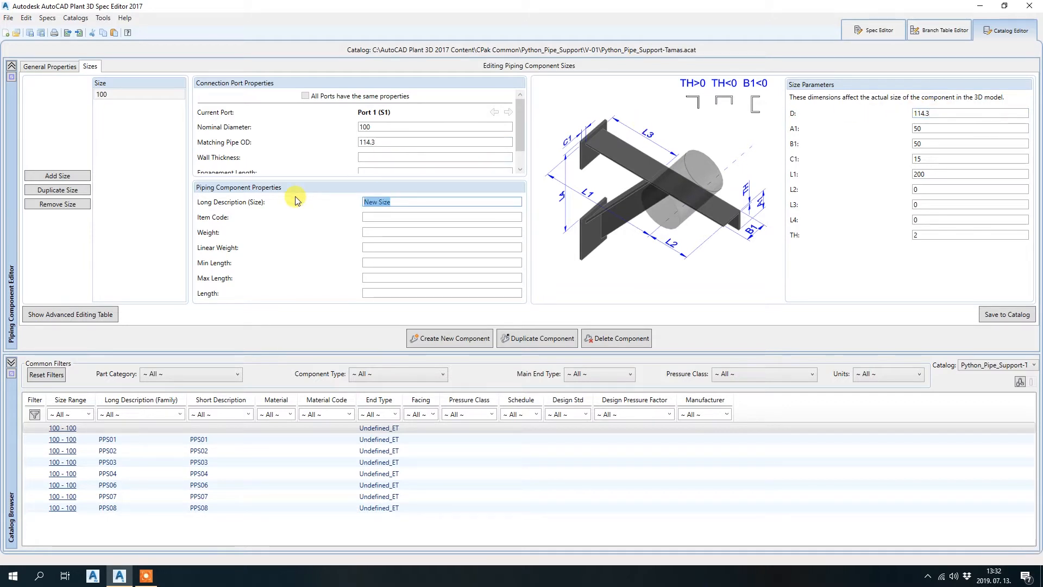
text(Tamas-006-100)
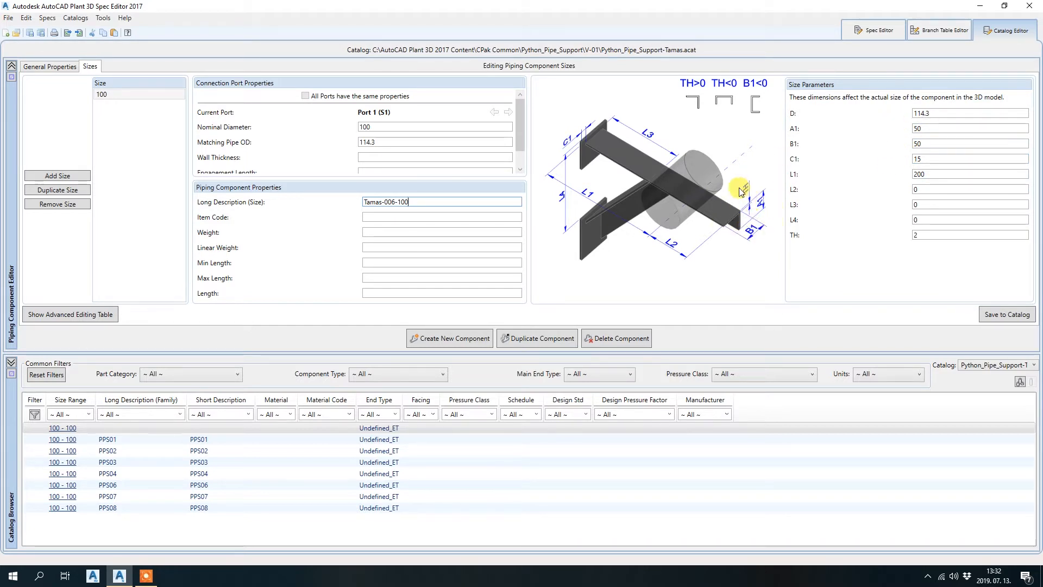
Set the size parameters TH to 5, L1 to 300, L2 to 100, and L3 and L4 to 200, and save to the catalog.
click(915, 235)
text(5)
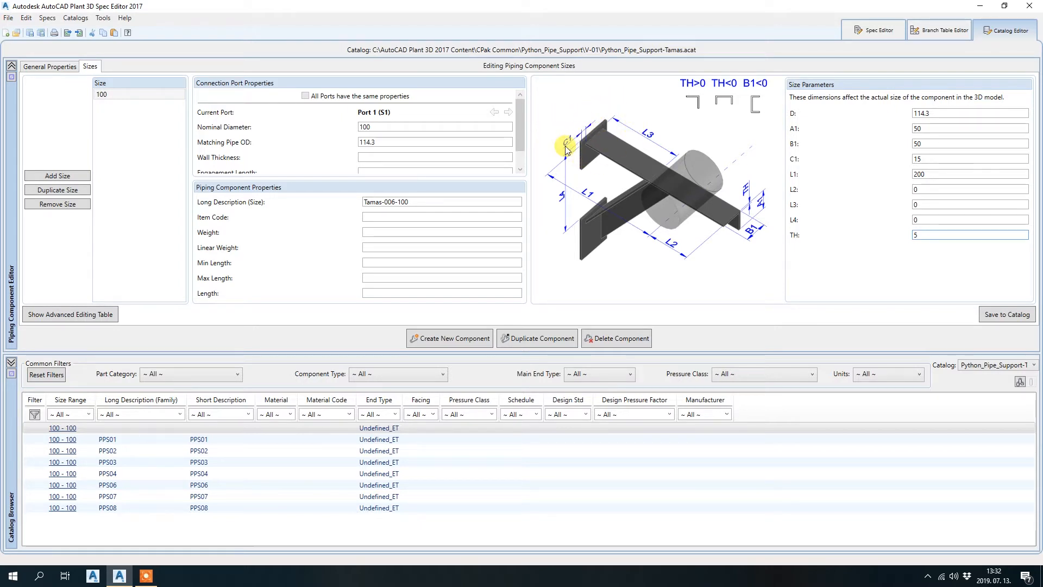
double_click(917, 159)
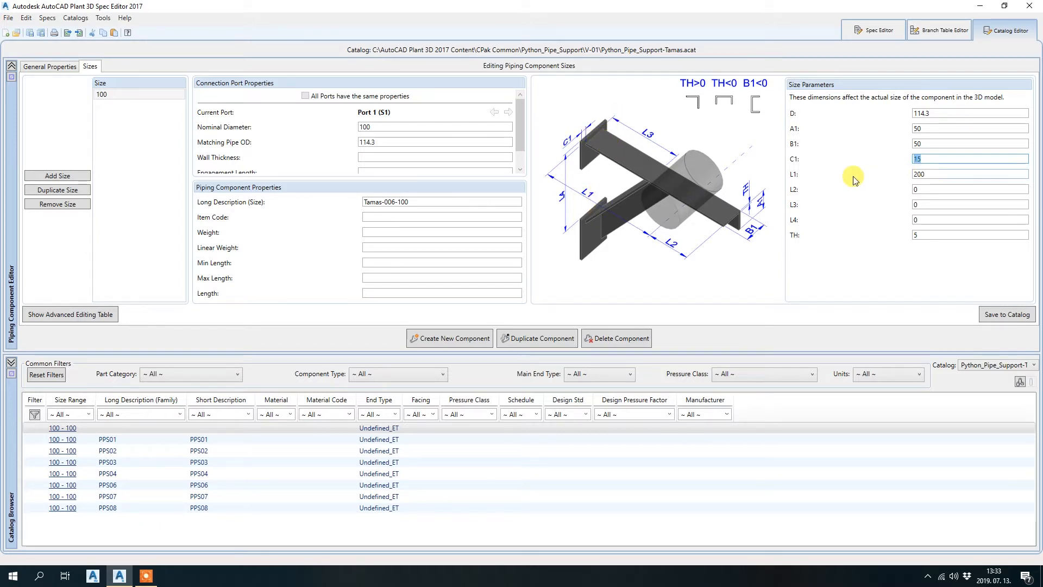
double_click(942, 174)
text(300)
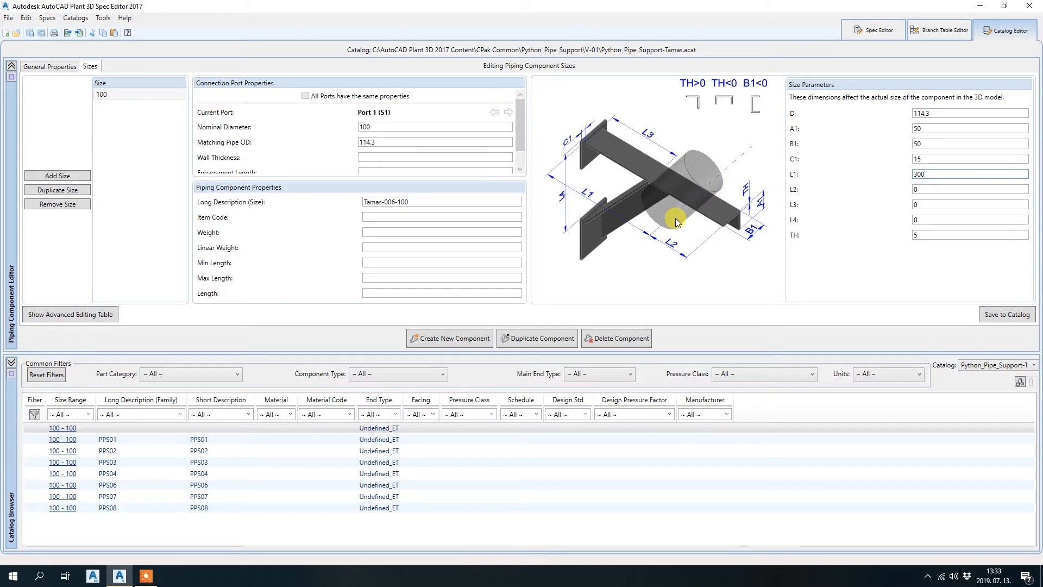
double_click(923, 189)
text(100)
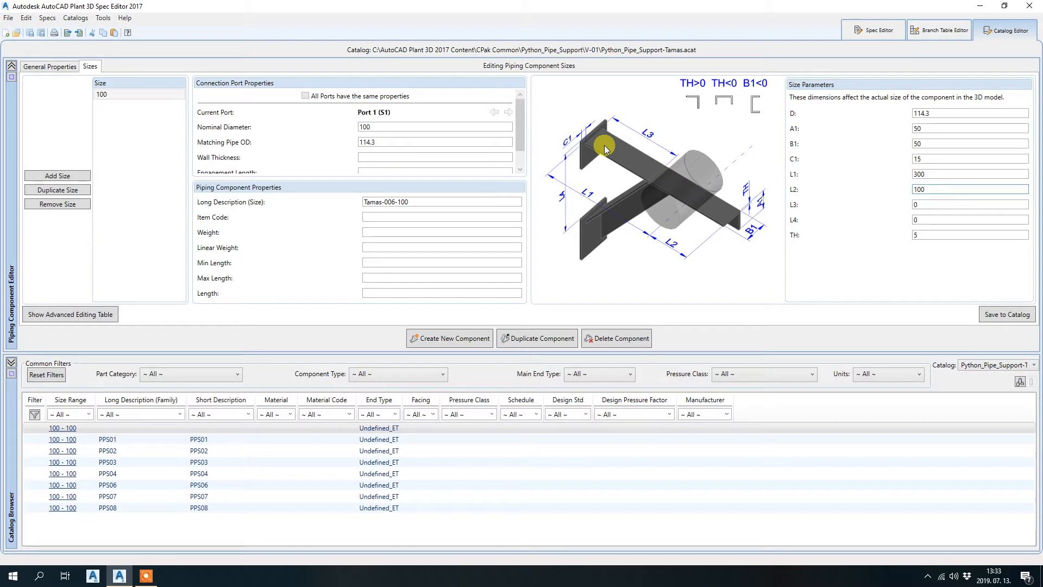
click(932, 204)
key(BackSpace)
text(200)
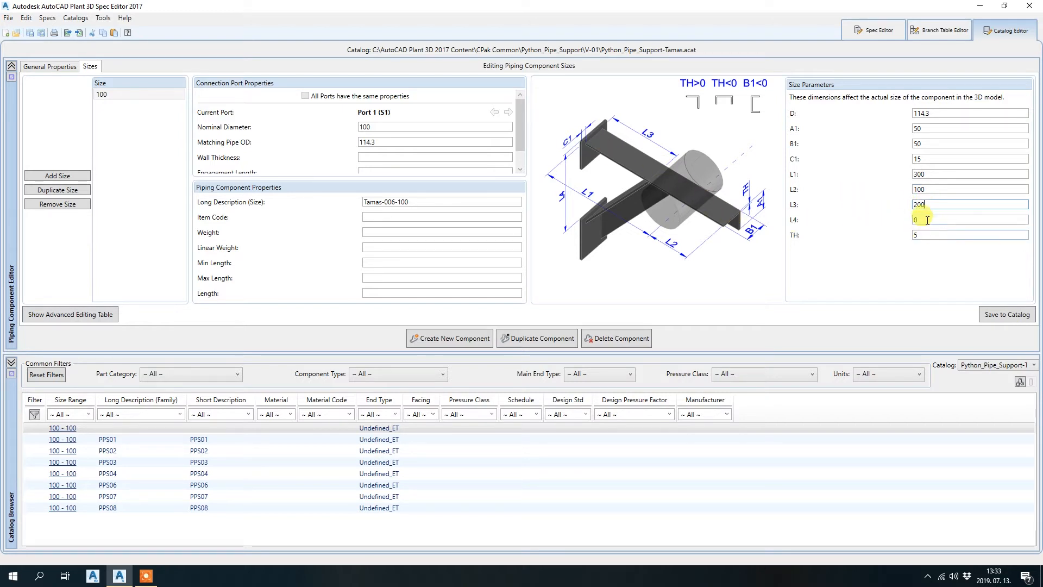
drag(928, 220, 880, 221)
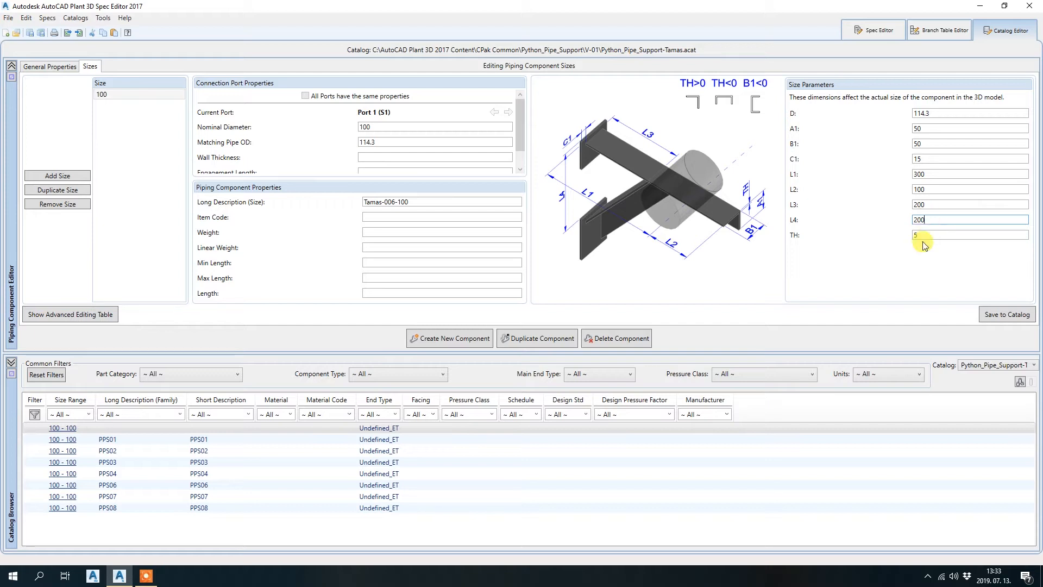
click(1001, 317)
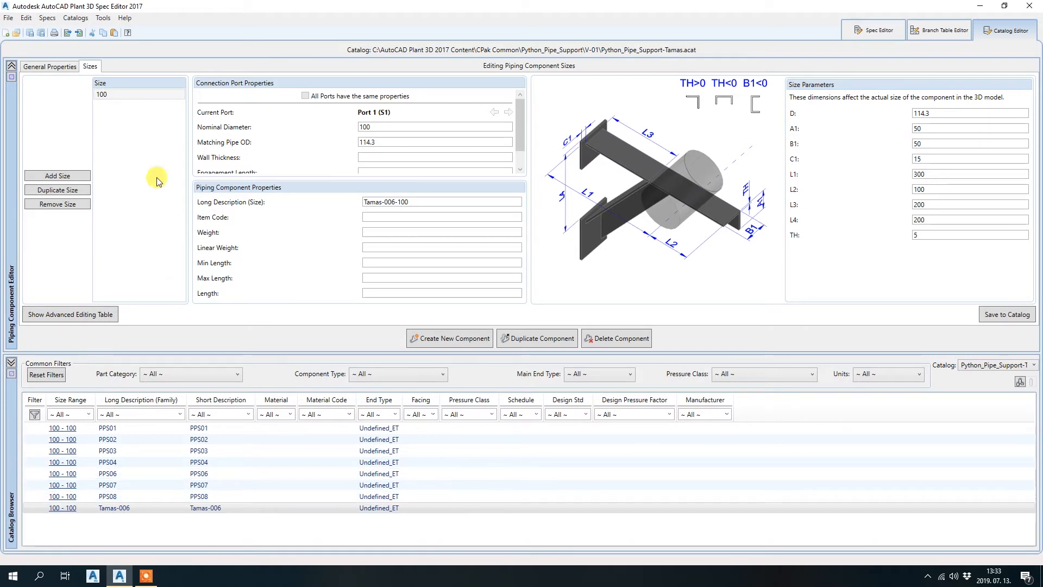
Duplicate size 100 of Tamas-006 and give the copy a nominal diameter of 80 and a matching pipe OD of 88.3.
click(55, 190)
click(394, 127)
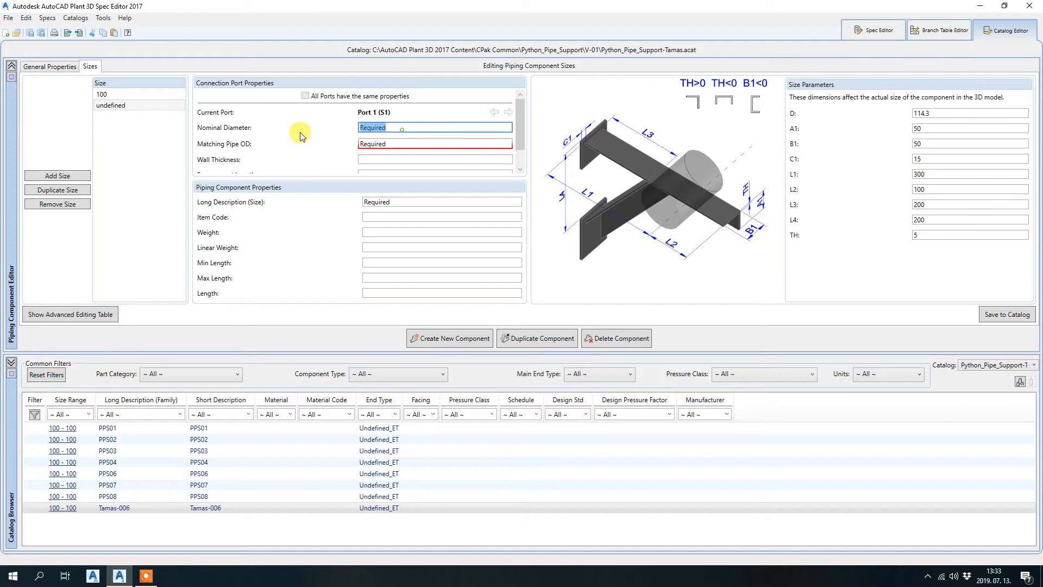
text(80)
key(Tab)
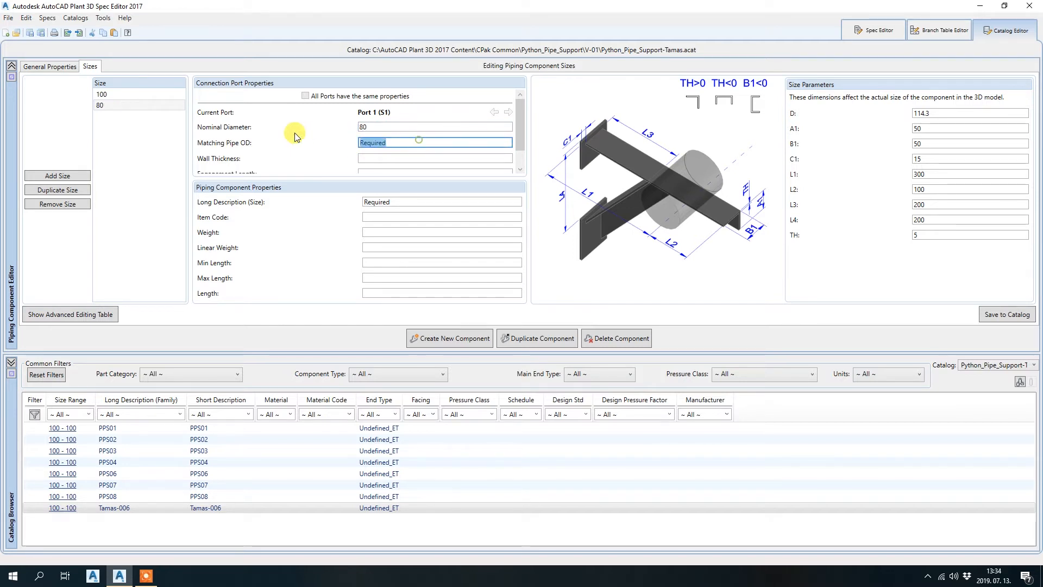
text(88)
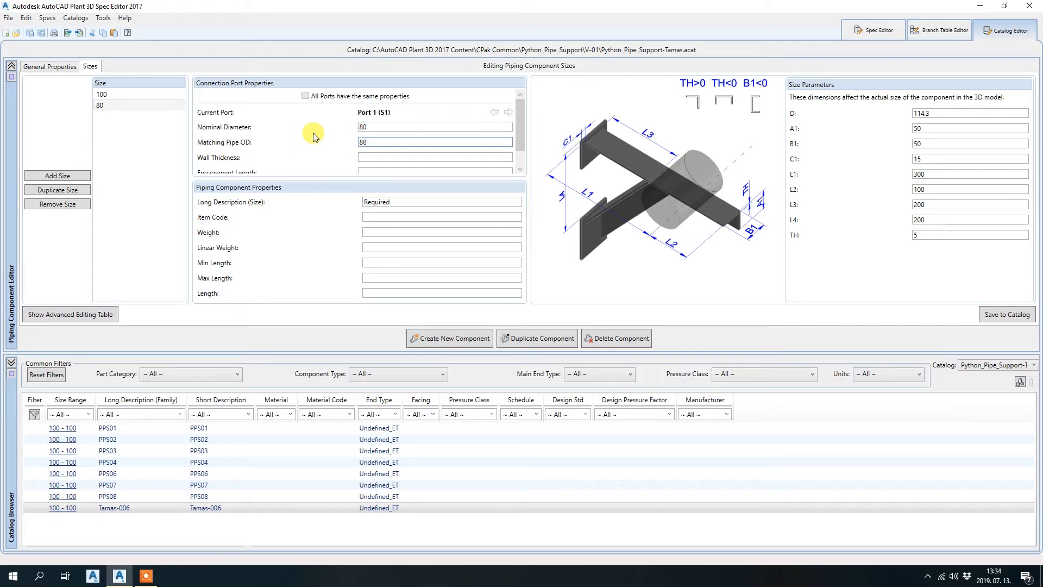
text(.9)
key(BackSpace)
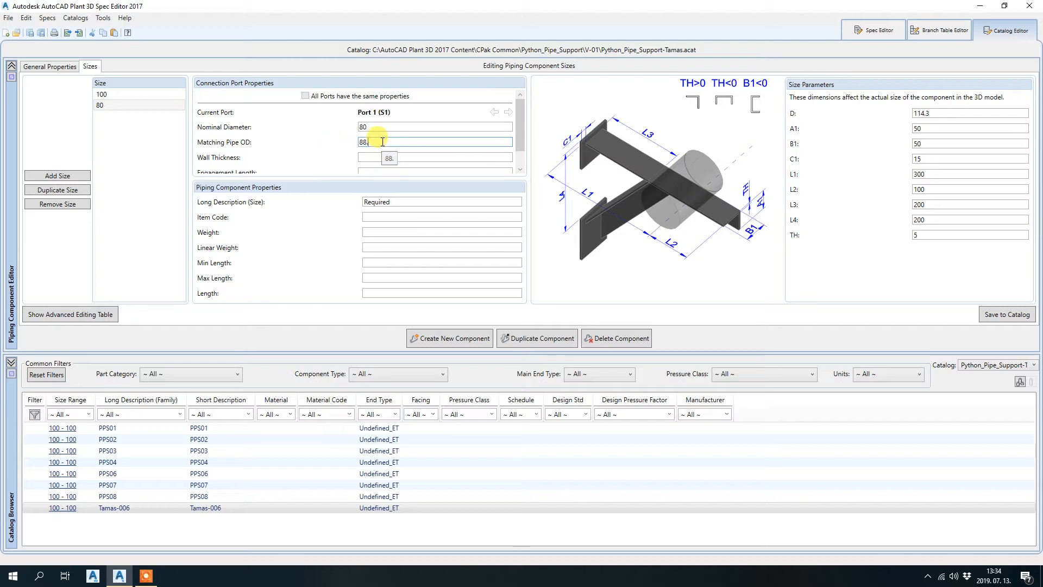
text(3)
Set parameter D of size 80 to 88.3, enter Tamas-006-80 as its long size description, and save to the catalog.
drag(395, 142, 296, 142)
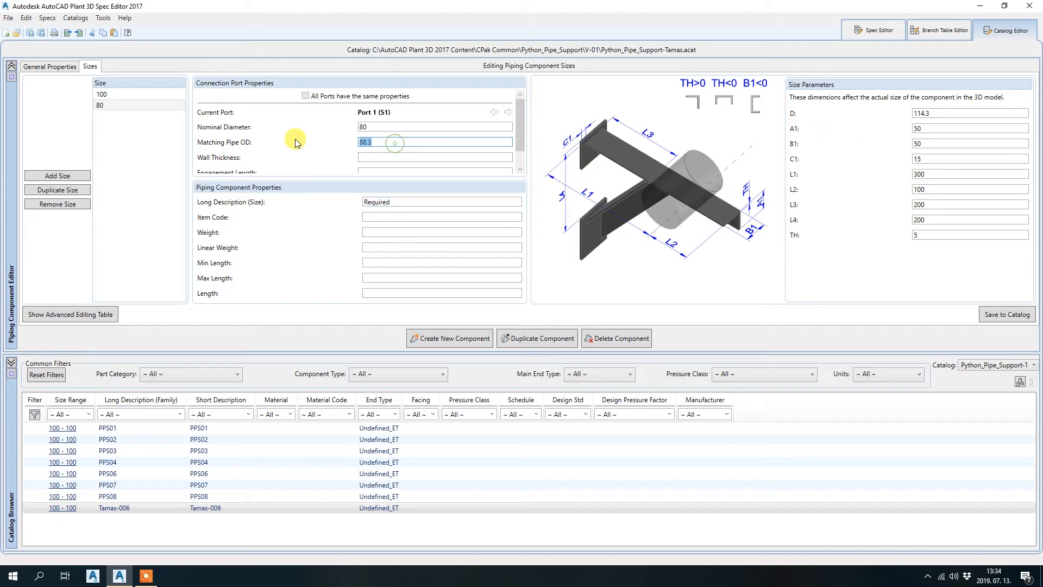
key(ctrl+c)
double_click(1000, 116)
key(ctrl+v)
drag(432, 203, 280, 196)
text(D)
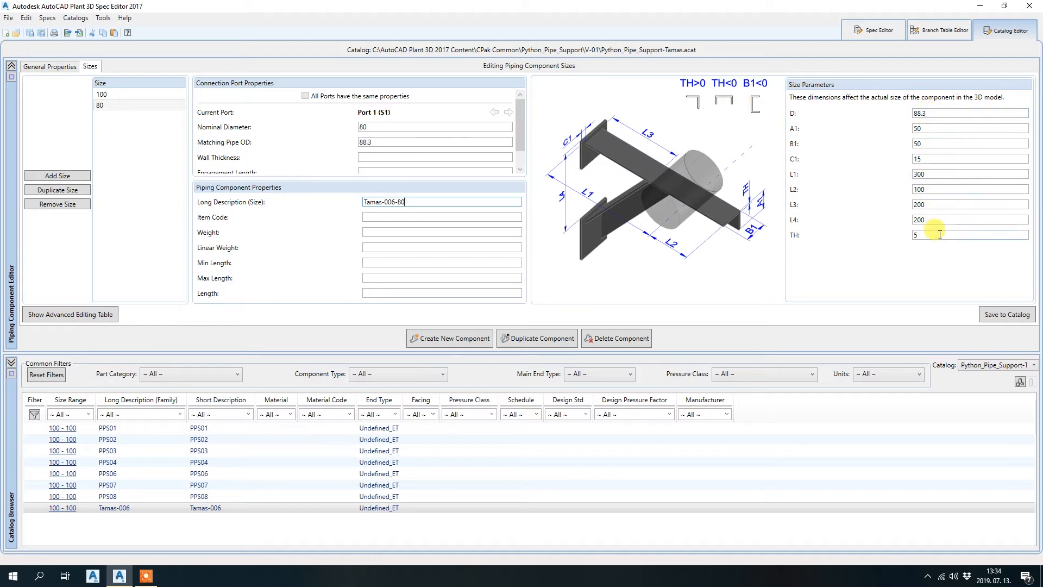
click(1011, 315)
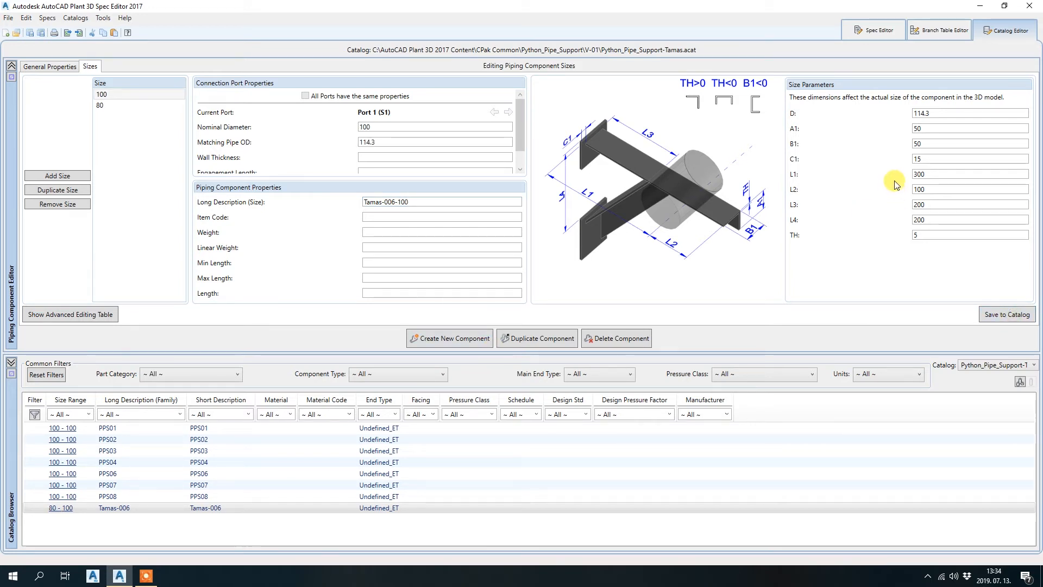
Correct the matching pipe OD and parameter D of size 80 to 88.9 and save the change to the catalog.
click(124, 107)
click(423, 128)
click(423, 142)
text(.9)
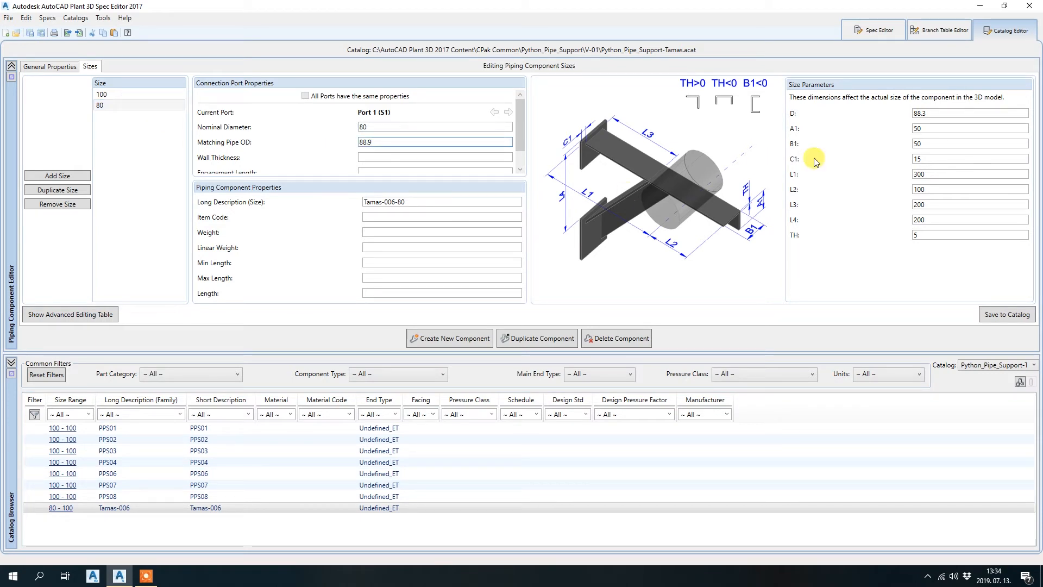
click(940, 113)
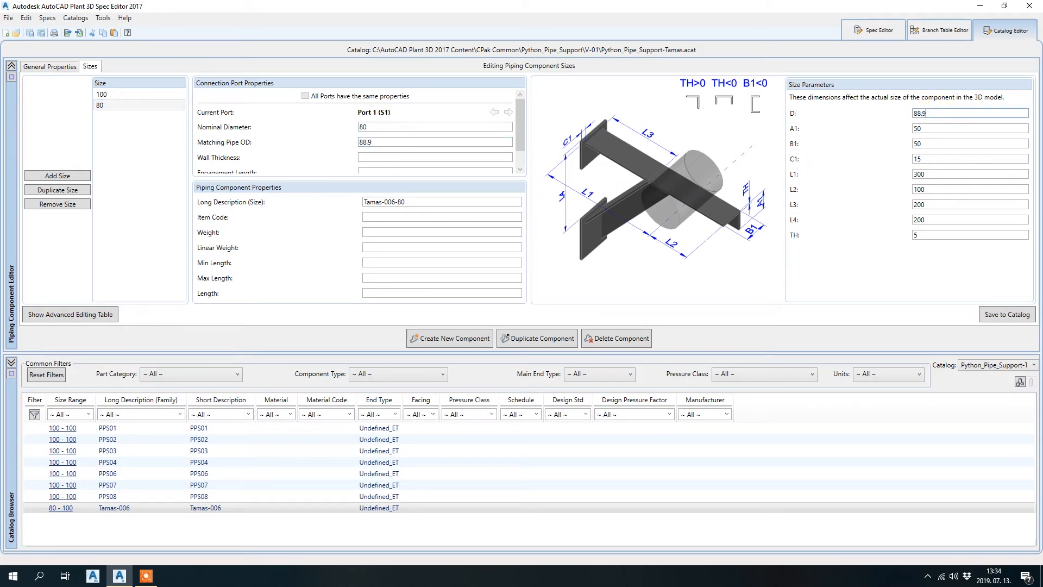
click(1005, 314)
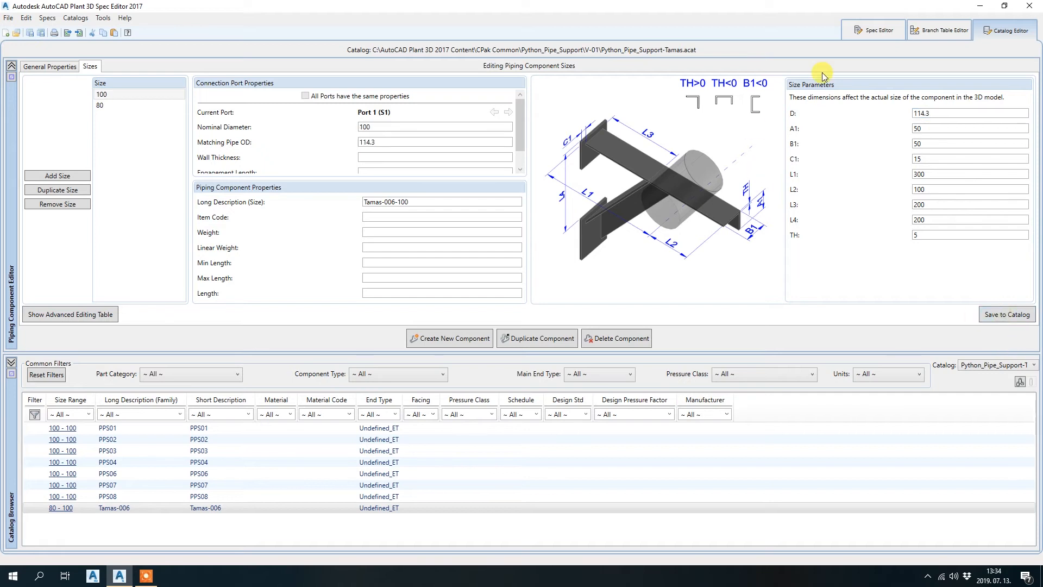
Add the Tamas-006 support from the catalog to the PipeSupportsSpec spec sheet and save the spec.
click(870, 36)
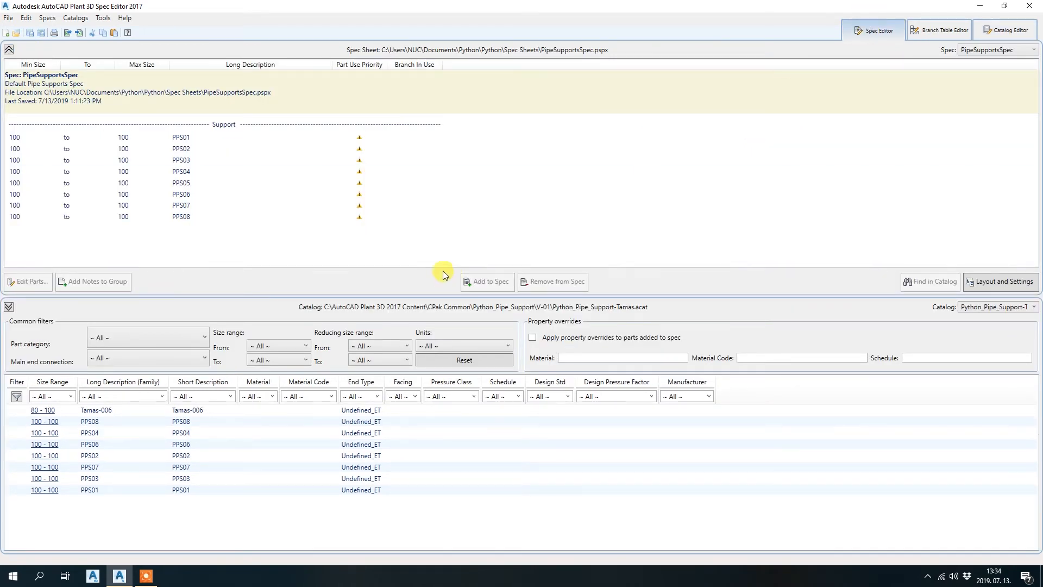
click(118, 413)
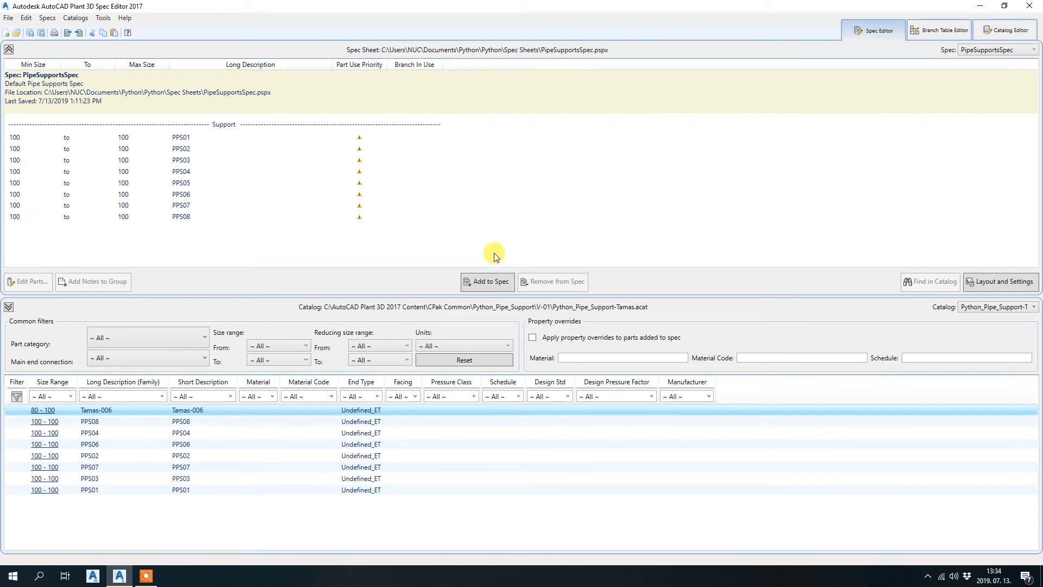
click(473, 281)
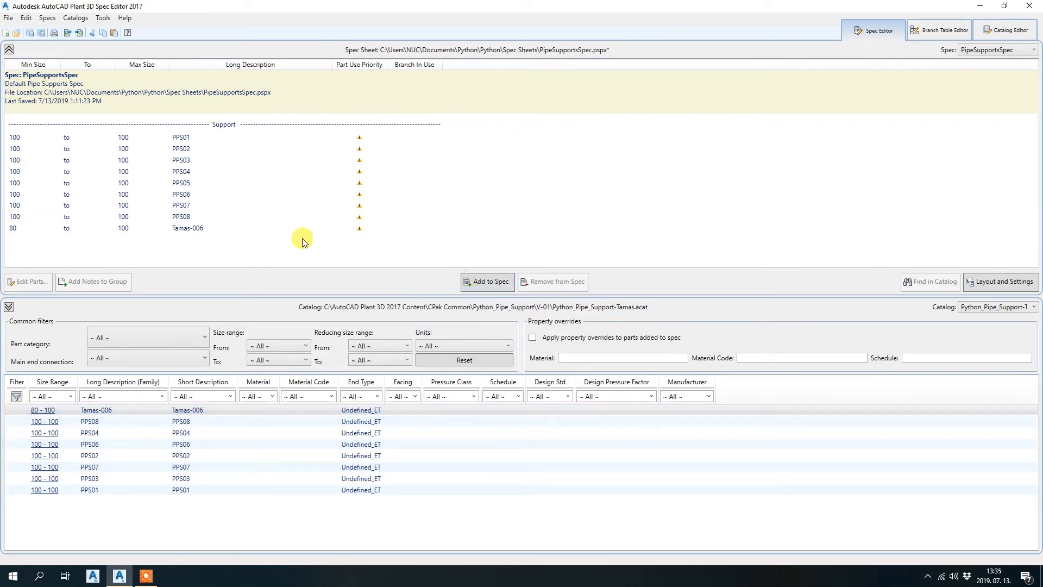
click(28, 33)
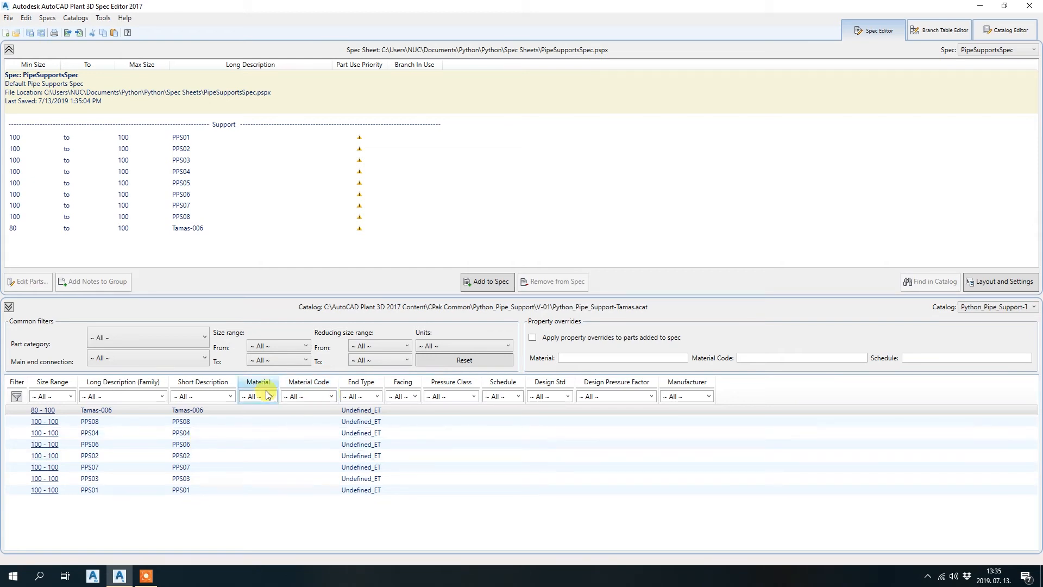
Switch to AutoCAD Plant 3D and place a Tamas-006 support from the pipe supports spec on the free end section of the yellow pipe.
click(99, 577)
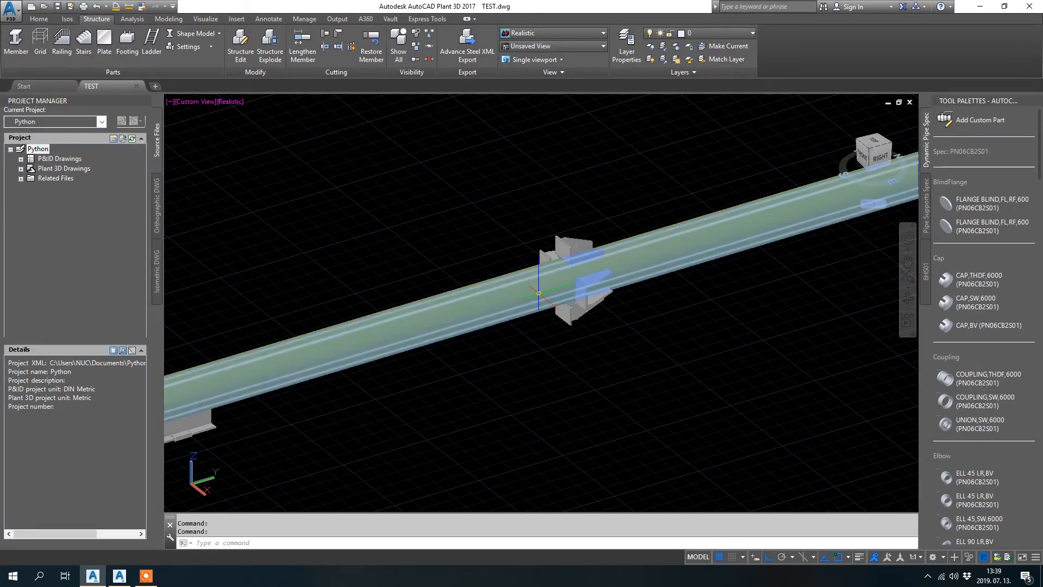
scroll(486, 337, down, 5)
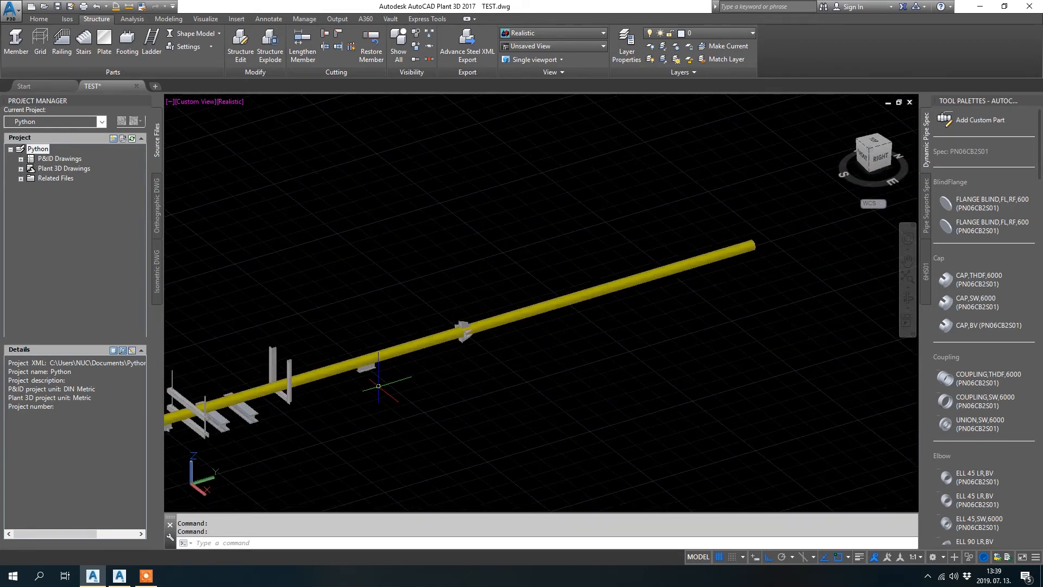
mouse_move(430, 375)
middle_down()
mouse_move(510, 368)
mouse_move(468, 340)
mouse_move(431, 376)
middle_up()
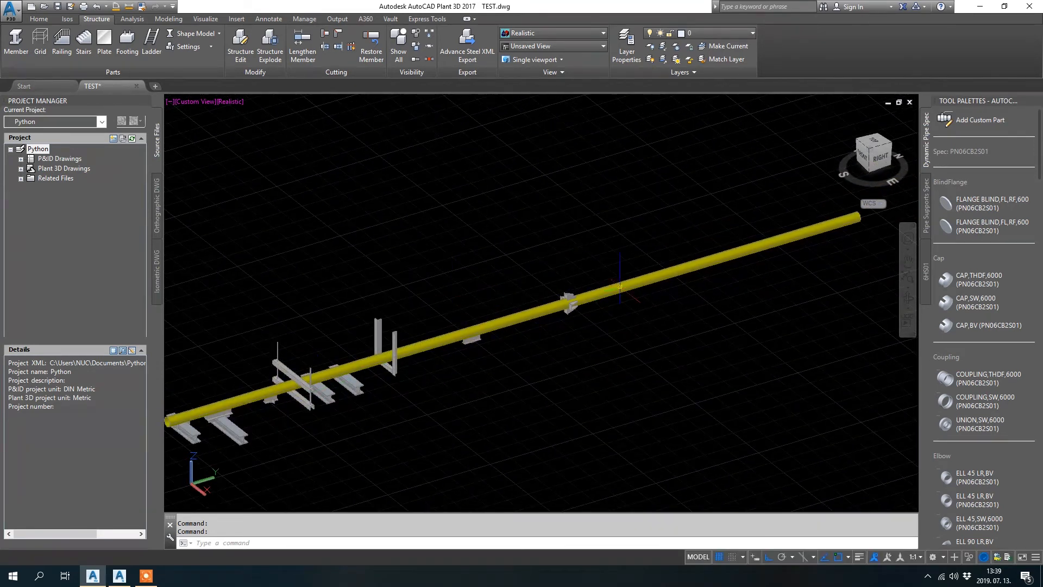
scroll(611, 297, up, 4)
middle_drag(672, 237, 453, 246)
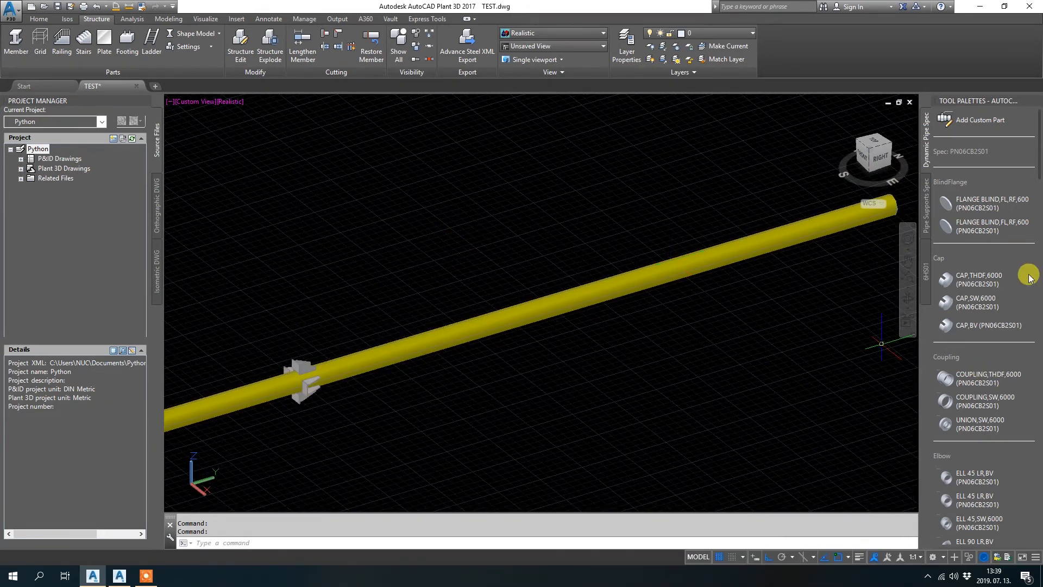
click(926, 202)
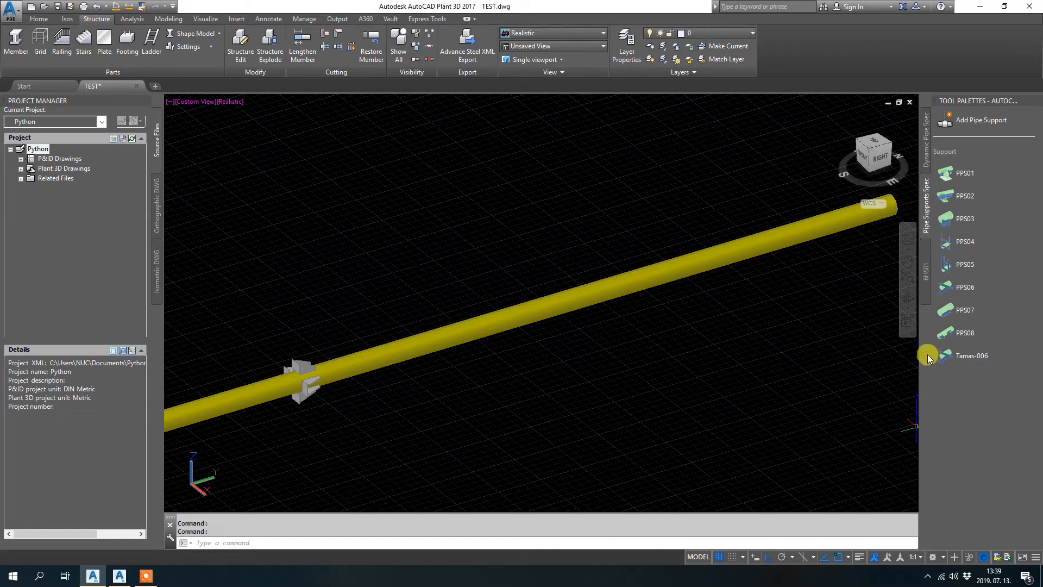
click(967, 356)
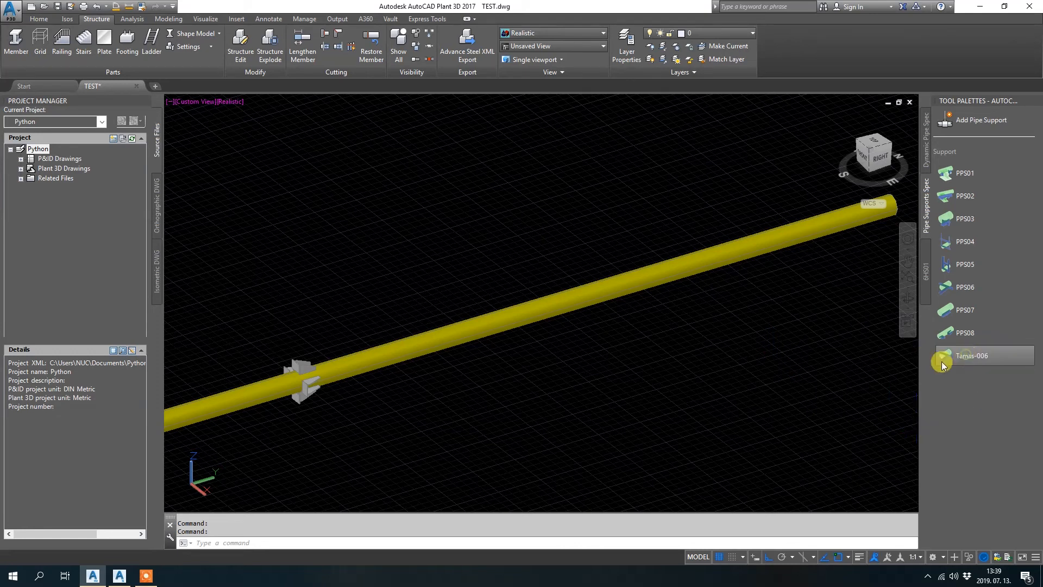
scroll(581, 332, up, 1)
click(567, 273)
key(Return)
key(Escape)
Examine the newly placed Tamas-006 support and its fit on the yellow pipe from the opposite side.
shift+middle_drag(657, 400, 365, 277)
middle_drag(319, 324, 533, 259)
scroll(366, 395, up, 3)
mouse_move(443, 427)
shift+middle_down()
mouse_move(435, 397)
mouse_move(451, 346)
mouse_move(541, 369)
mouse_move(453, 426)
shift+middle_up()
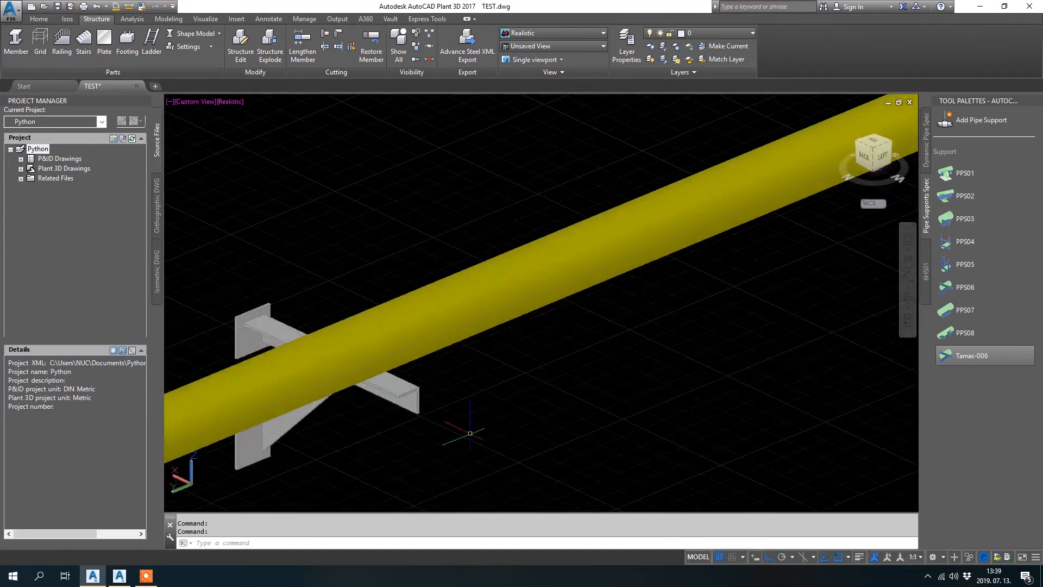
scroll(473, 433, down, 4)
middle_drag(498, 462, 565, 410)
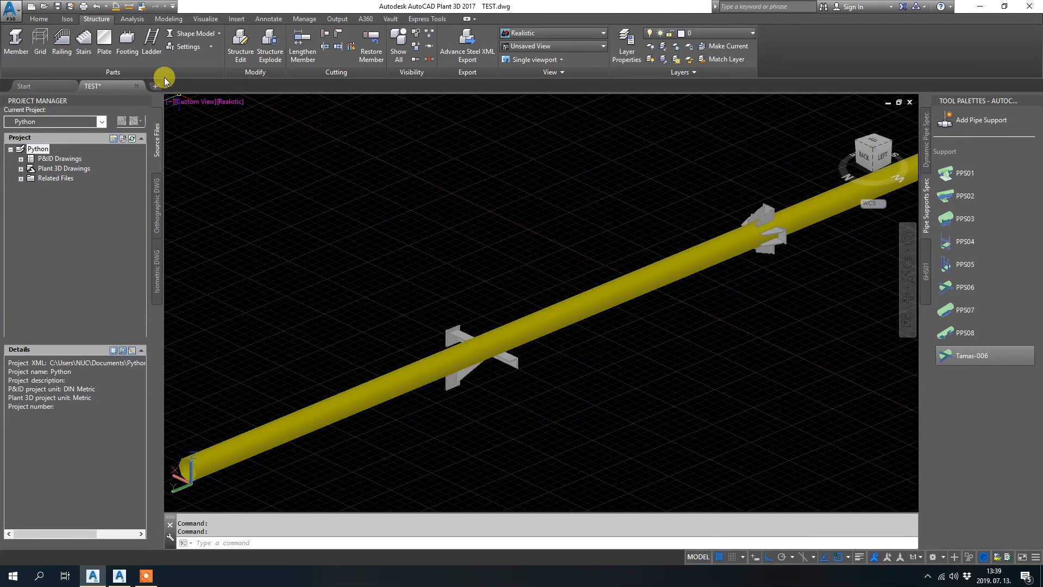
scroll(459, 395, down, 5)
scroll(405, 376, up, 2)
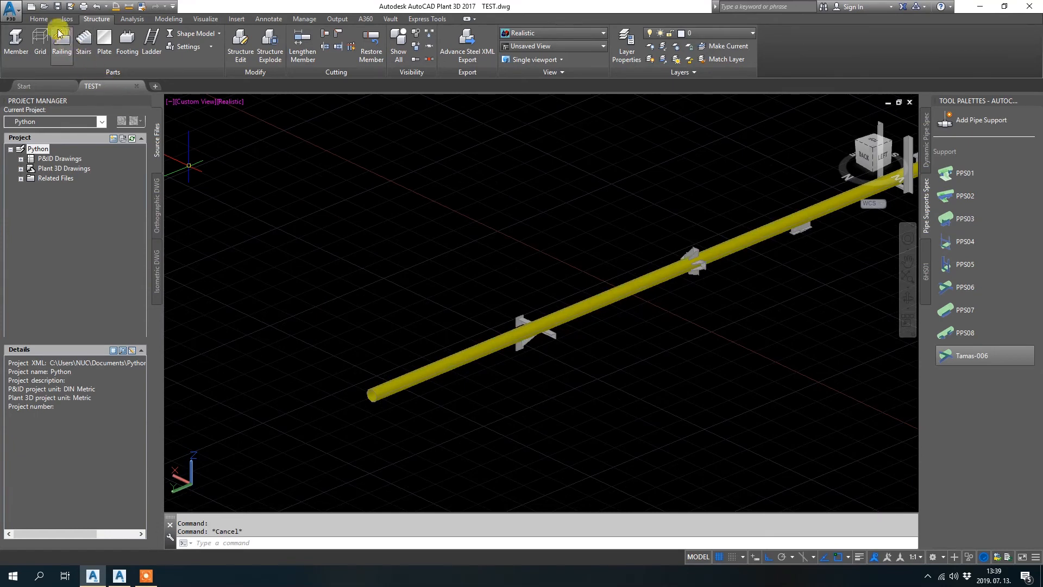
Set the pipe size to 80 and route a short straight pipe beside the yellow pipe, roughly parallel to it.
click(39, 19)
click(143, 45)
click(120, 79)
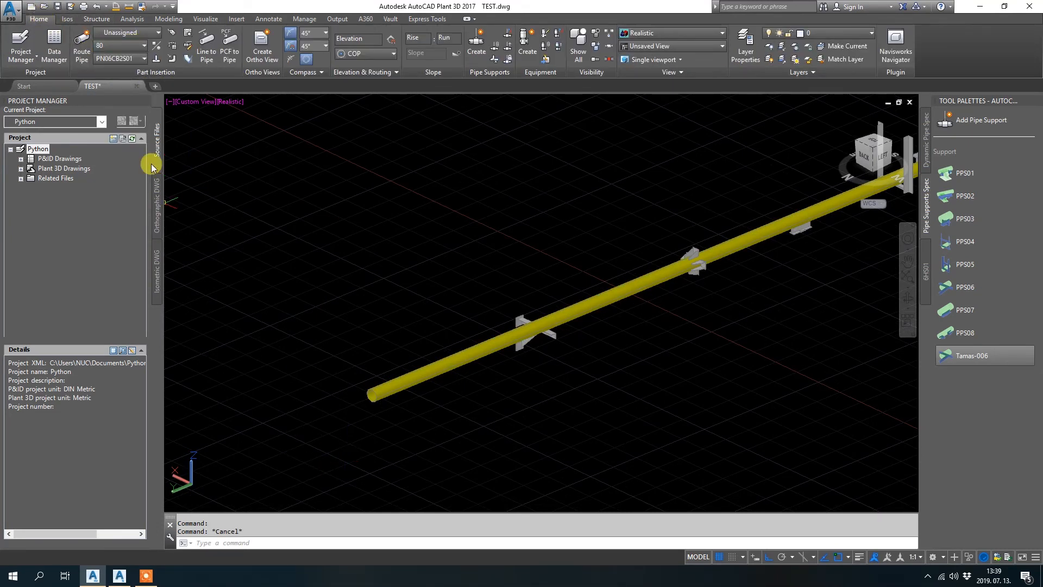
click(82, 42)
click(503, 226)
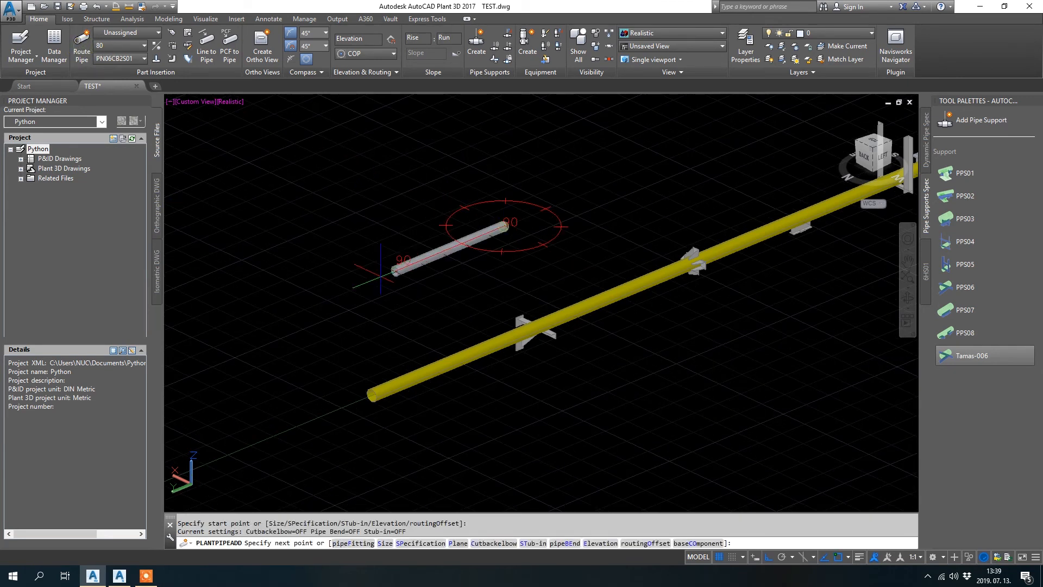
click(347, 291)
key(Escape)
Place a Tamas-006 support on the new size 80 pipe.
scroll(302, 226, up, 3)
click(955, 354)
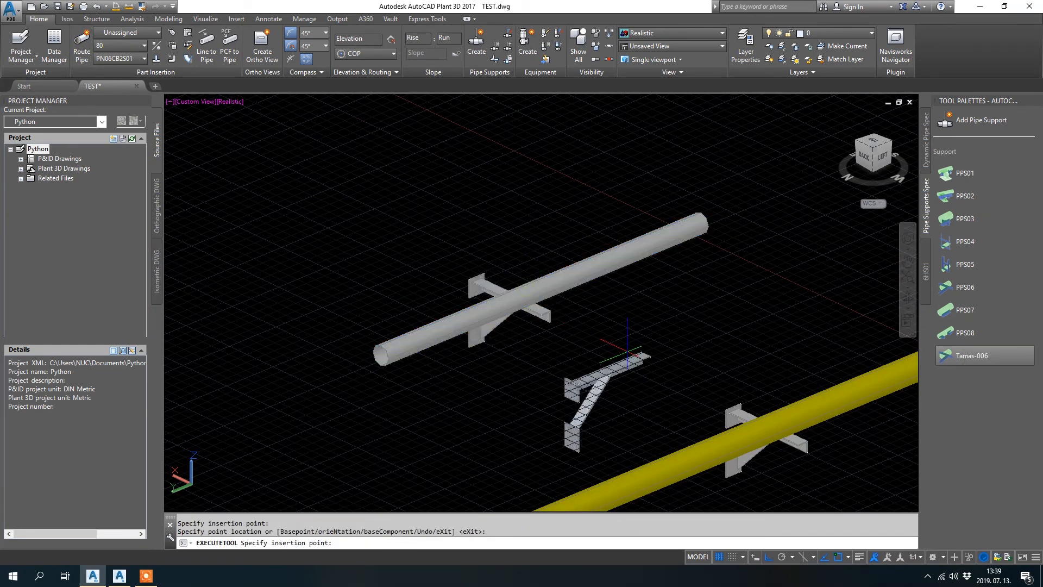
scroll(537, 326, up, 3)
key(Escape)
Check the size and long descriptions in the properties of the Tamas-006 support on the size 80 pipe.
mouse_move(598, 248)
shift+middle_down()
mouse_move(612, 191)
mouse_move(649, 170)
mouse_move(599, 250)
shift+middle_up()
scroll(537, 342, down, 4)
scroll(574, 317, up, 2)
shift+middle_drag(570, 317, 499, 266)
click(461, 234)
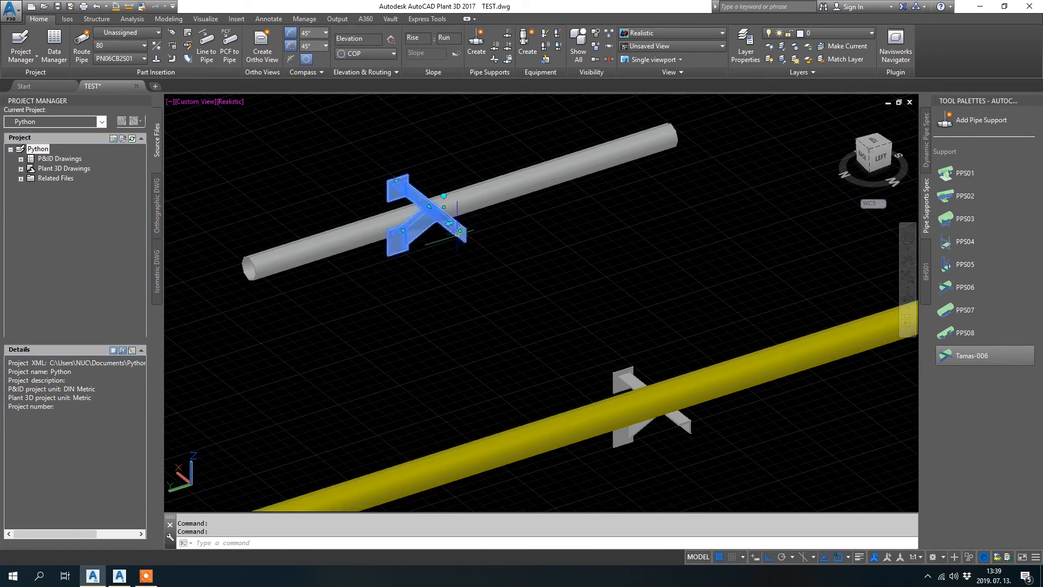
key(ctrl+1)
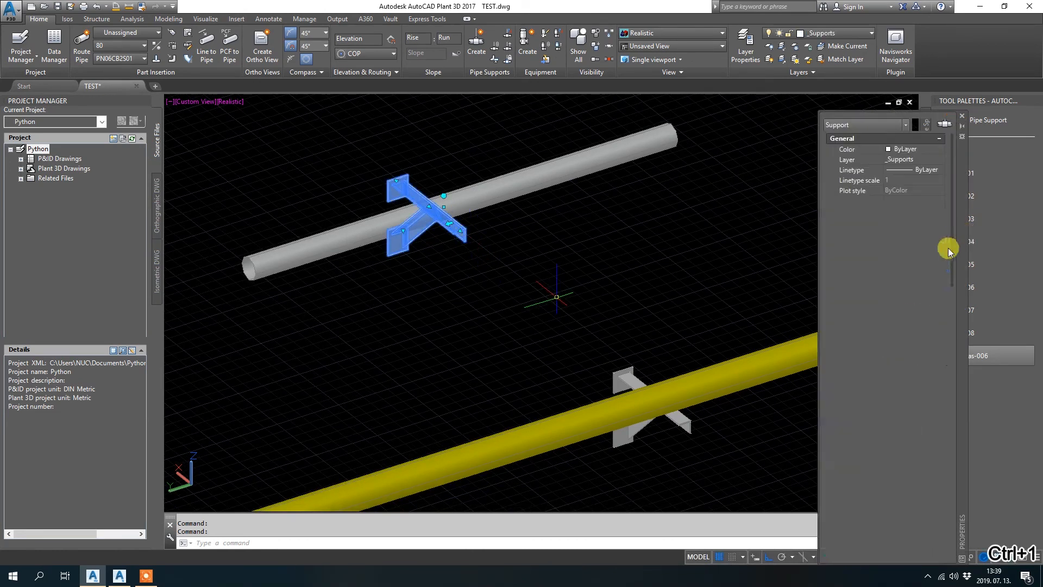
drag(952, 219, 952, 243)
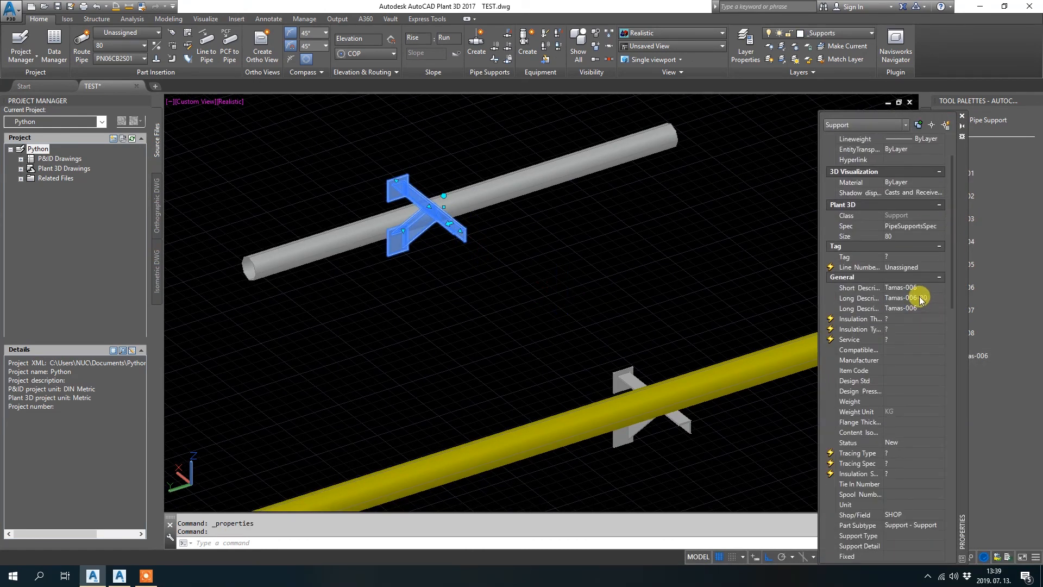
key(Escape)
Check the size and long descriptions in the properties of the Tamas-006 support on the yellow pipe.
click(694, 423)
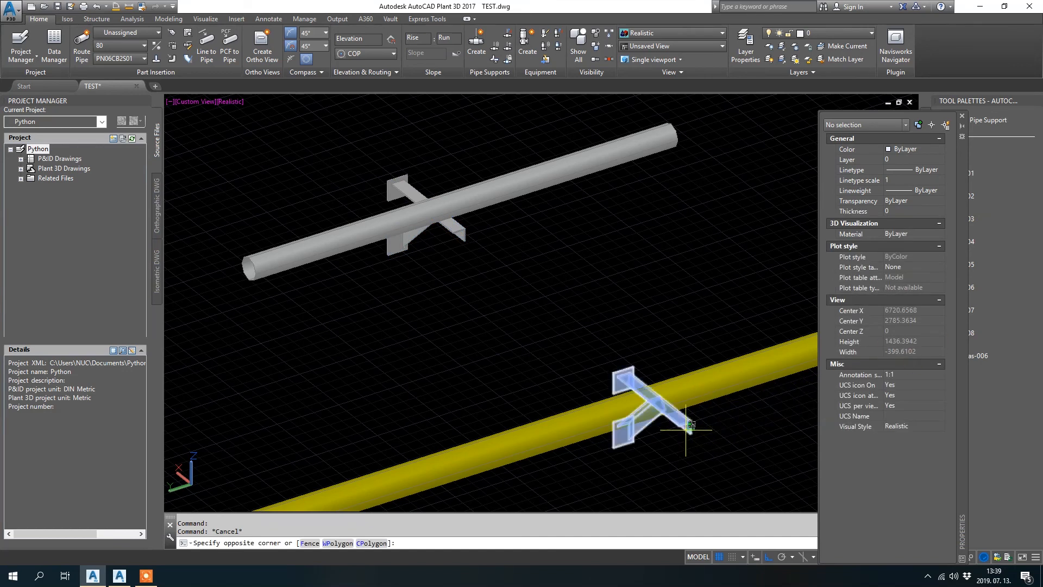
click(683, 428)
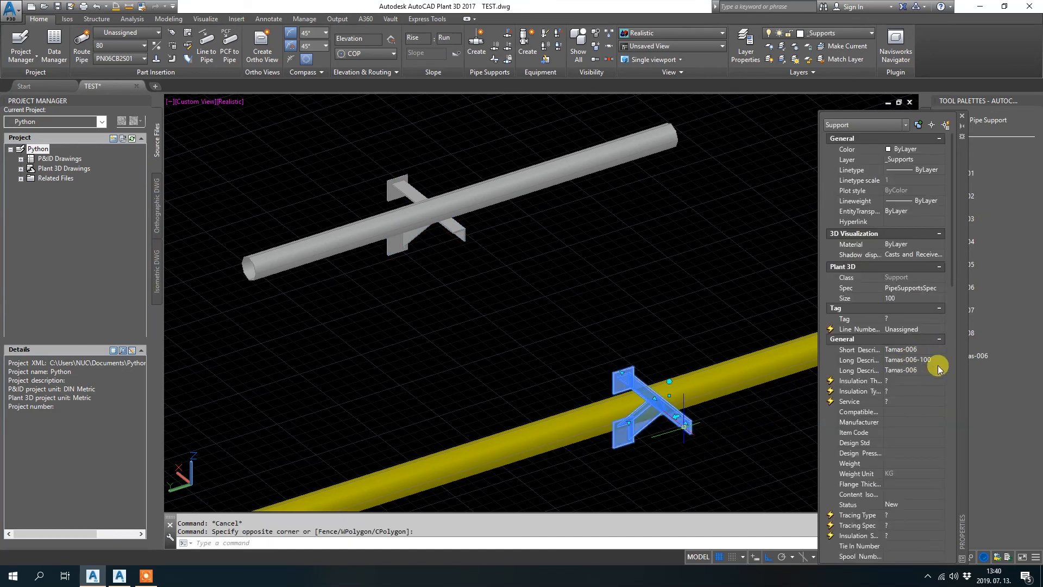
key(Escape)
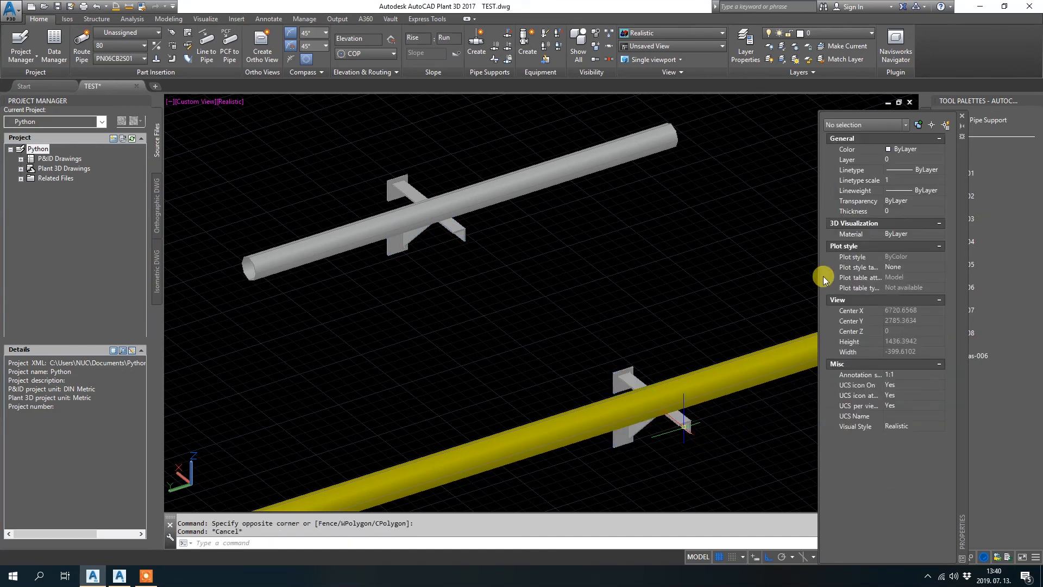